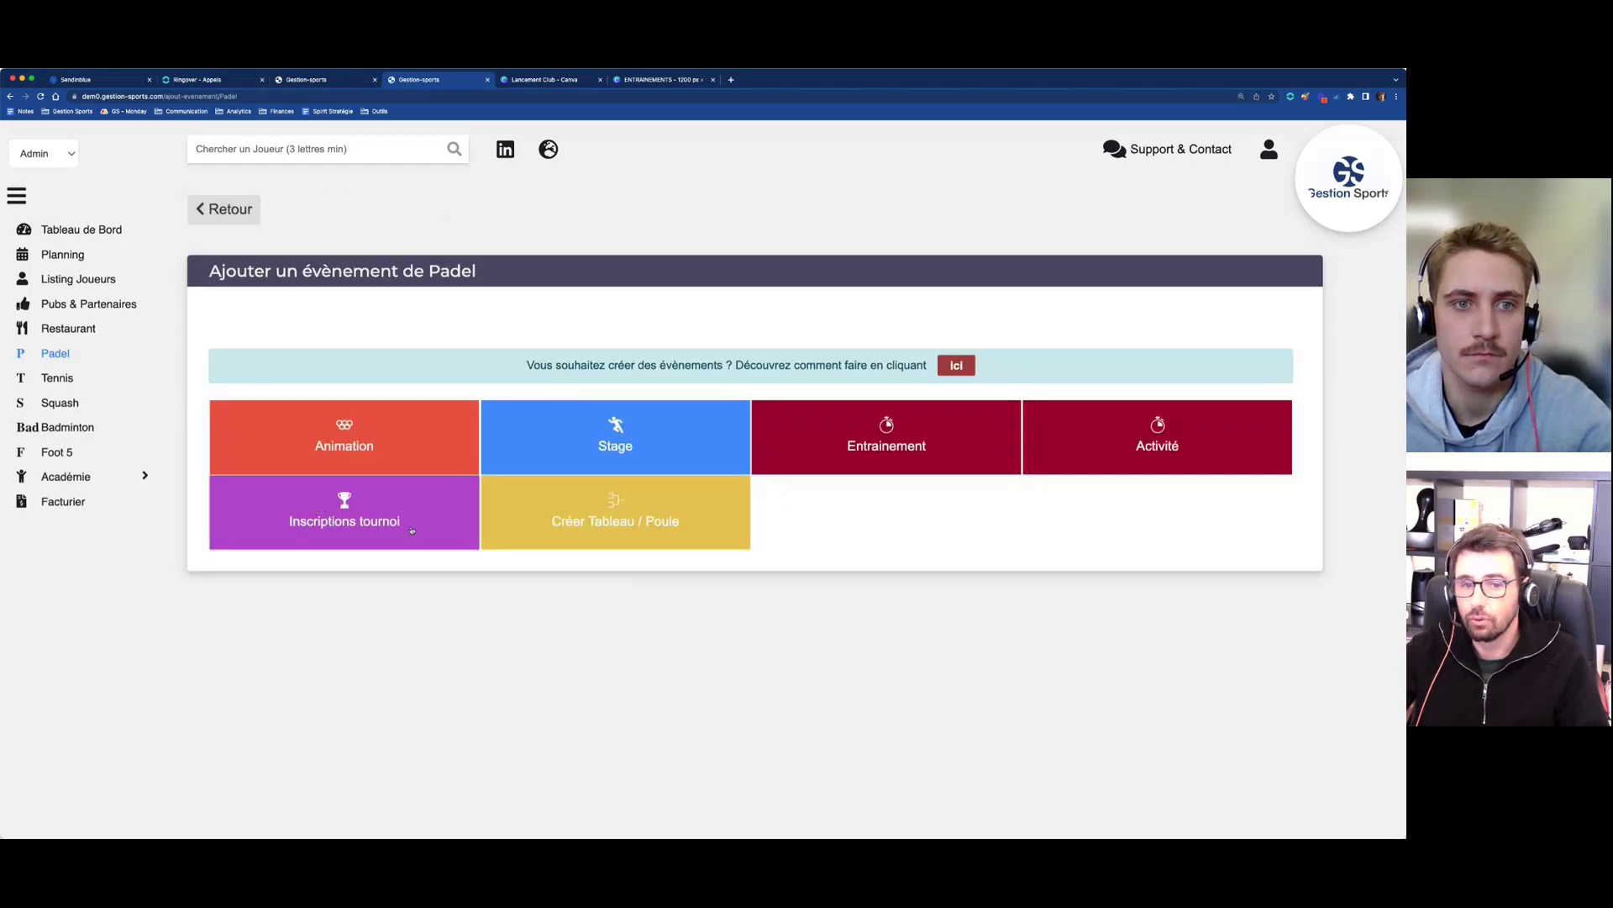
- Review the details and participants of the existing TOURNOI DE PADEL event in the padel events
left_click(246, 211)
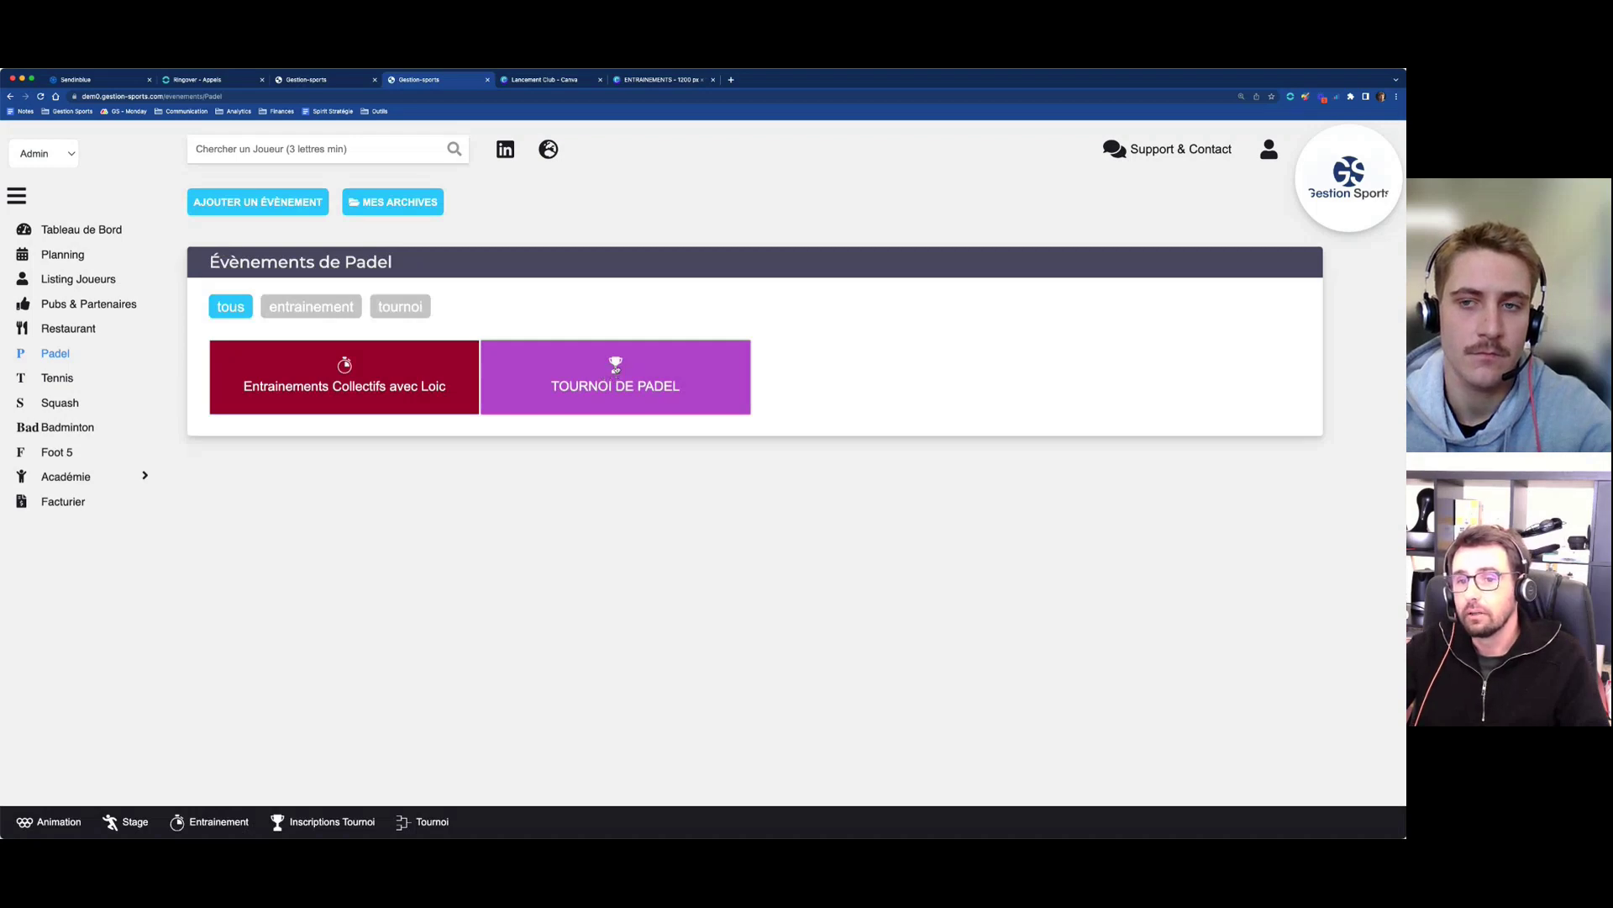
left_click(615, 367)
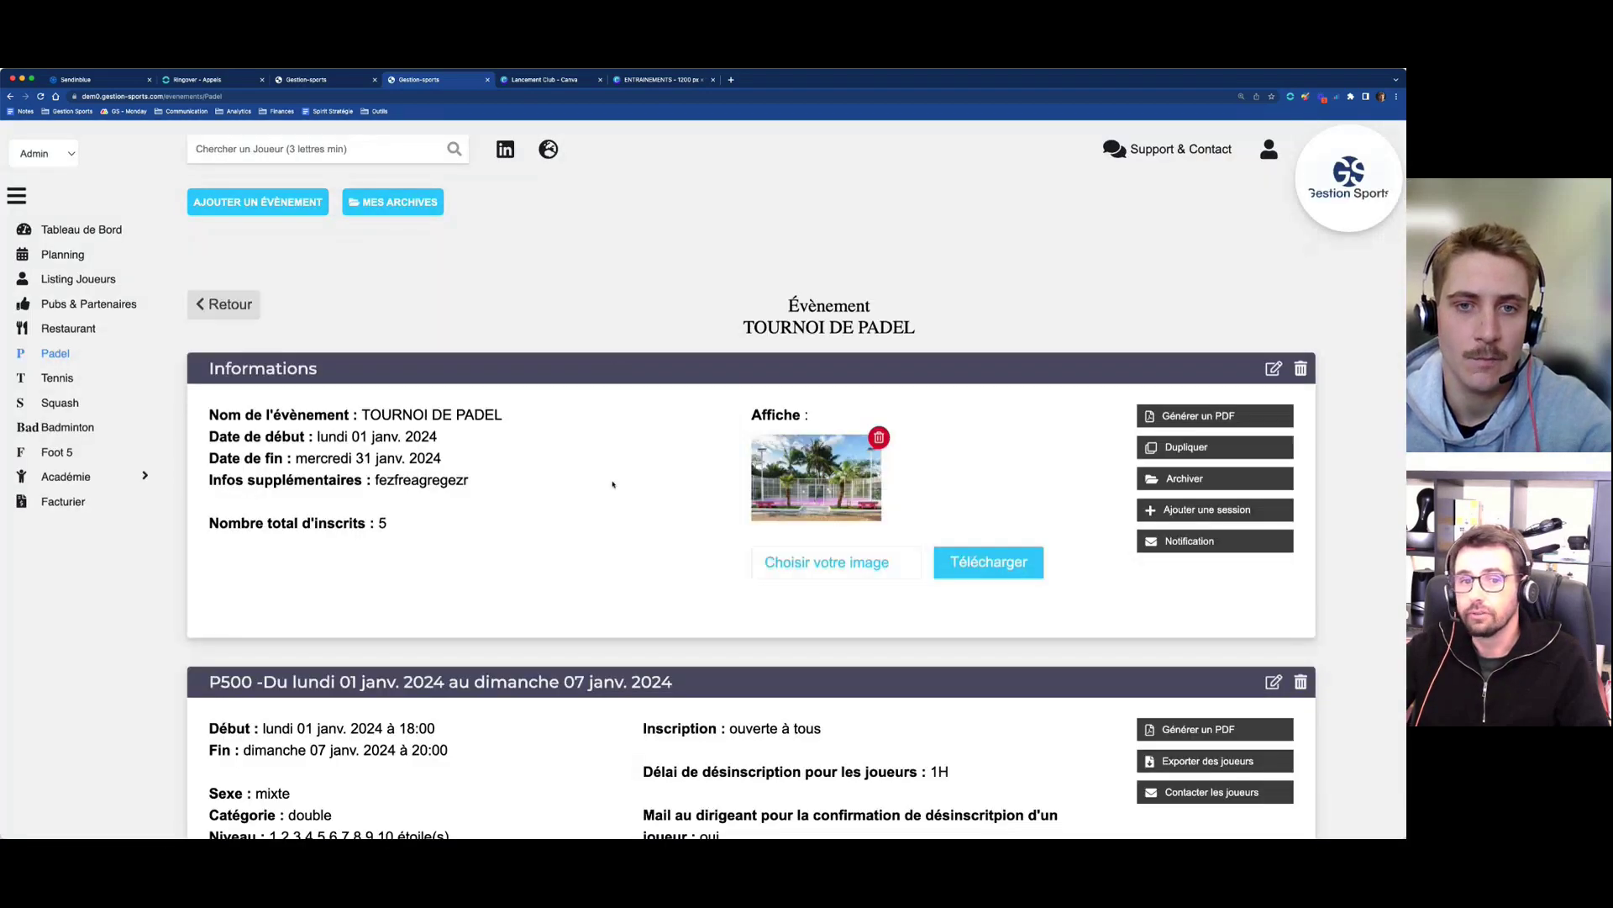
scroll(613, 484, "down", 10)
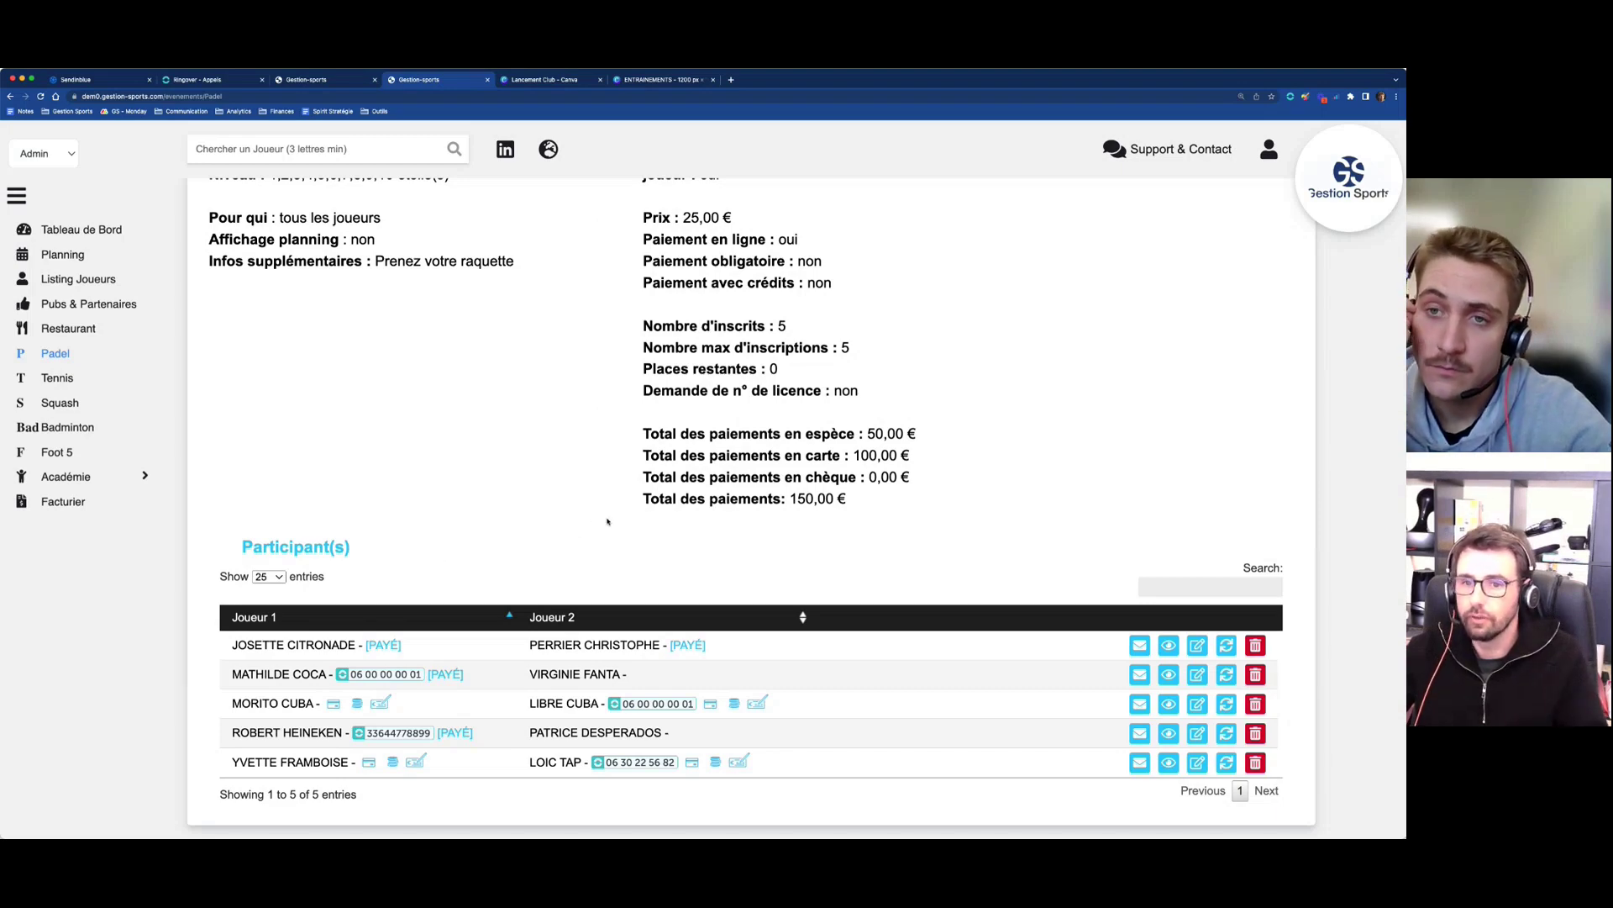
scroll(608, 522, "up", 10)
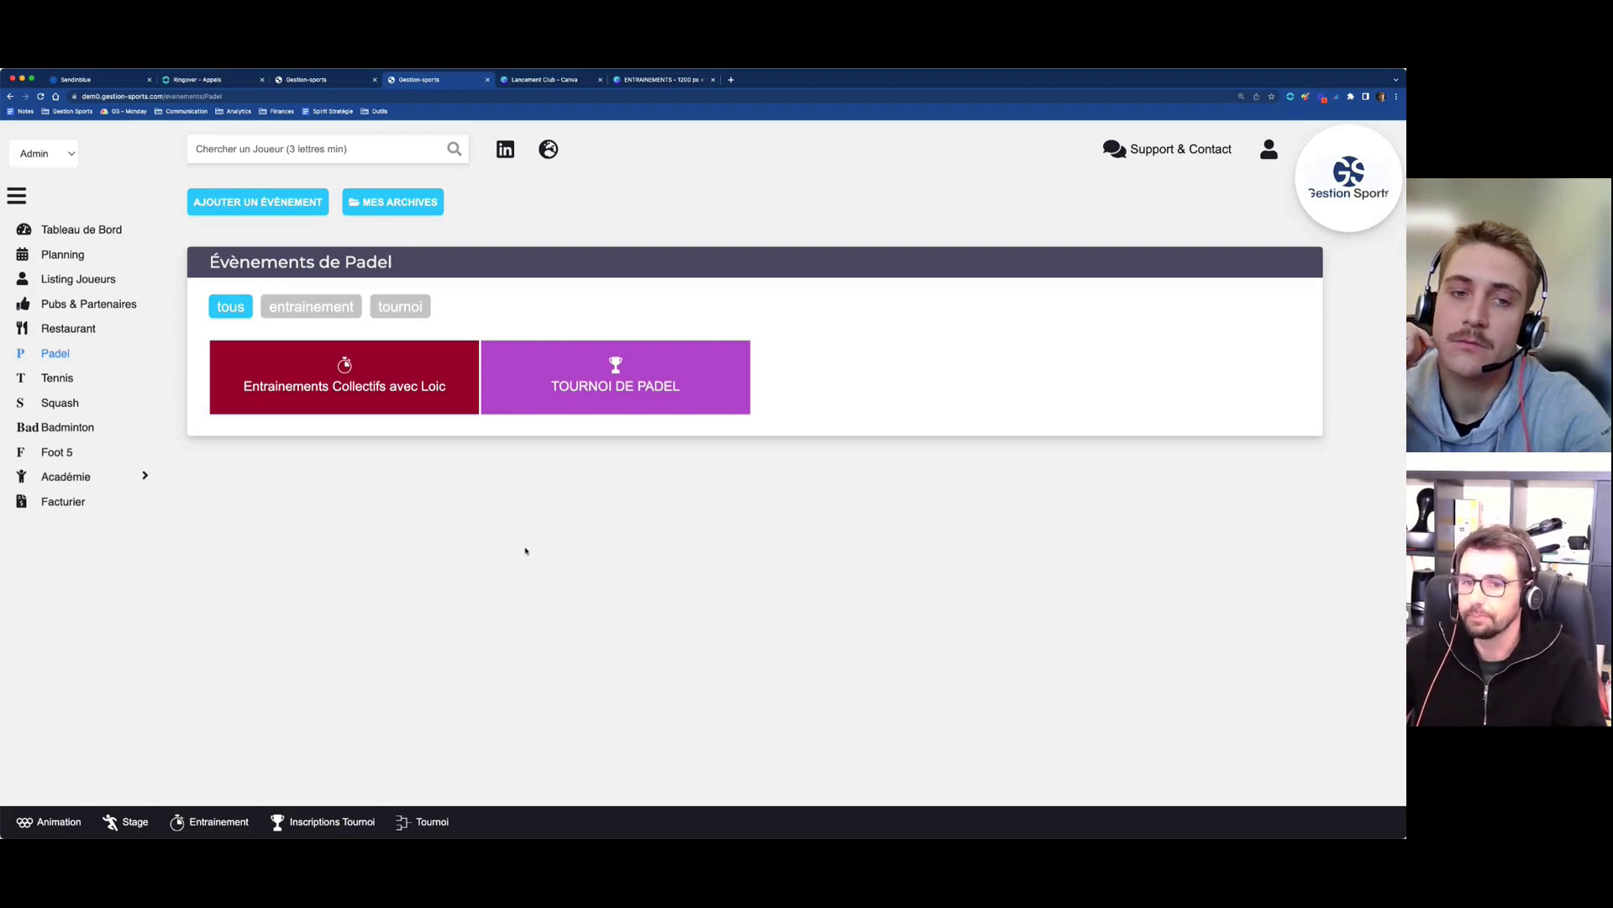
- Start a new tournament bracket/pool named "Ligue Padel" with Padel as the sport and 2 vs 2 teams
left_click(252, 203)
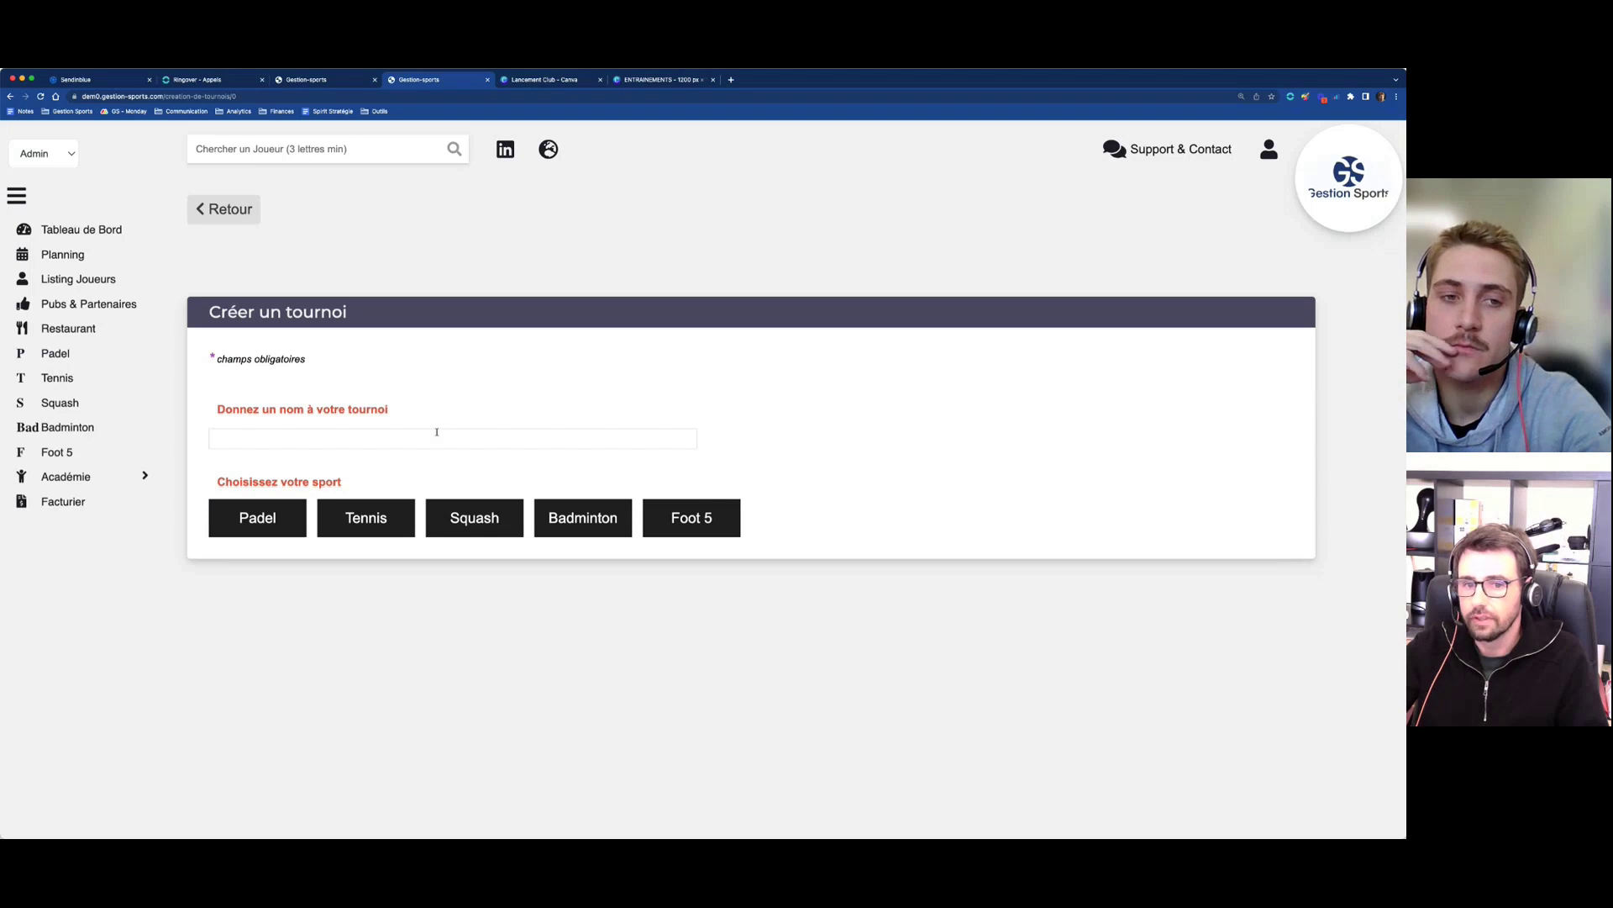
left_click(434, 436)
type("Li")
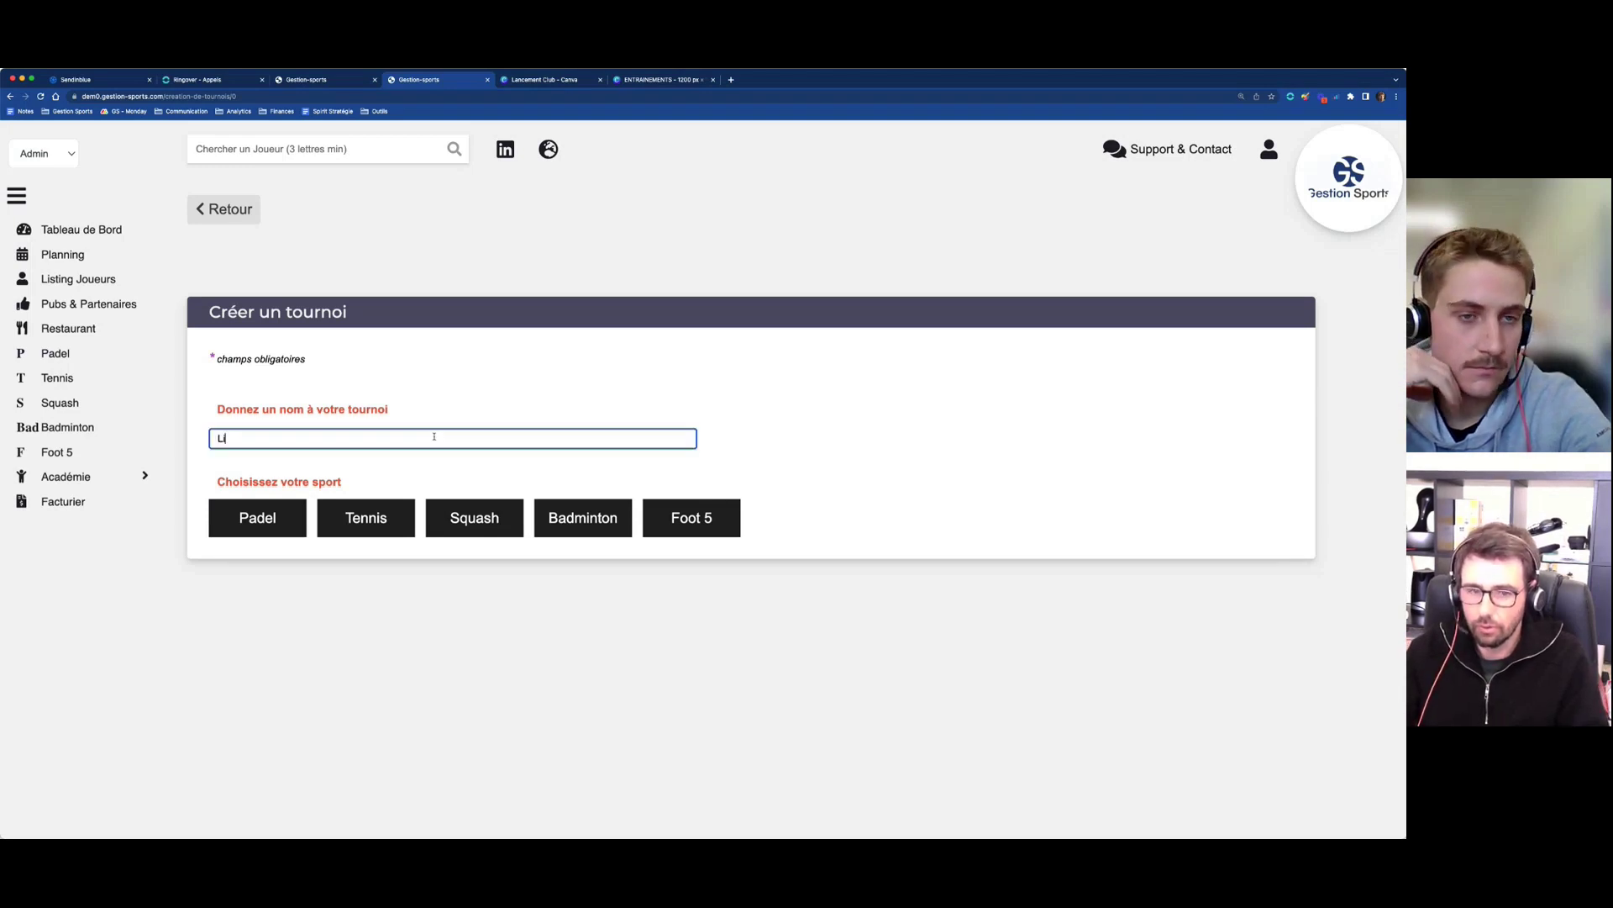
type("gue Padel")
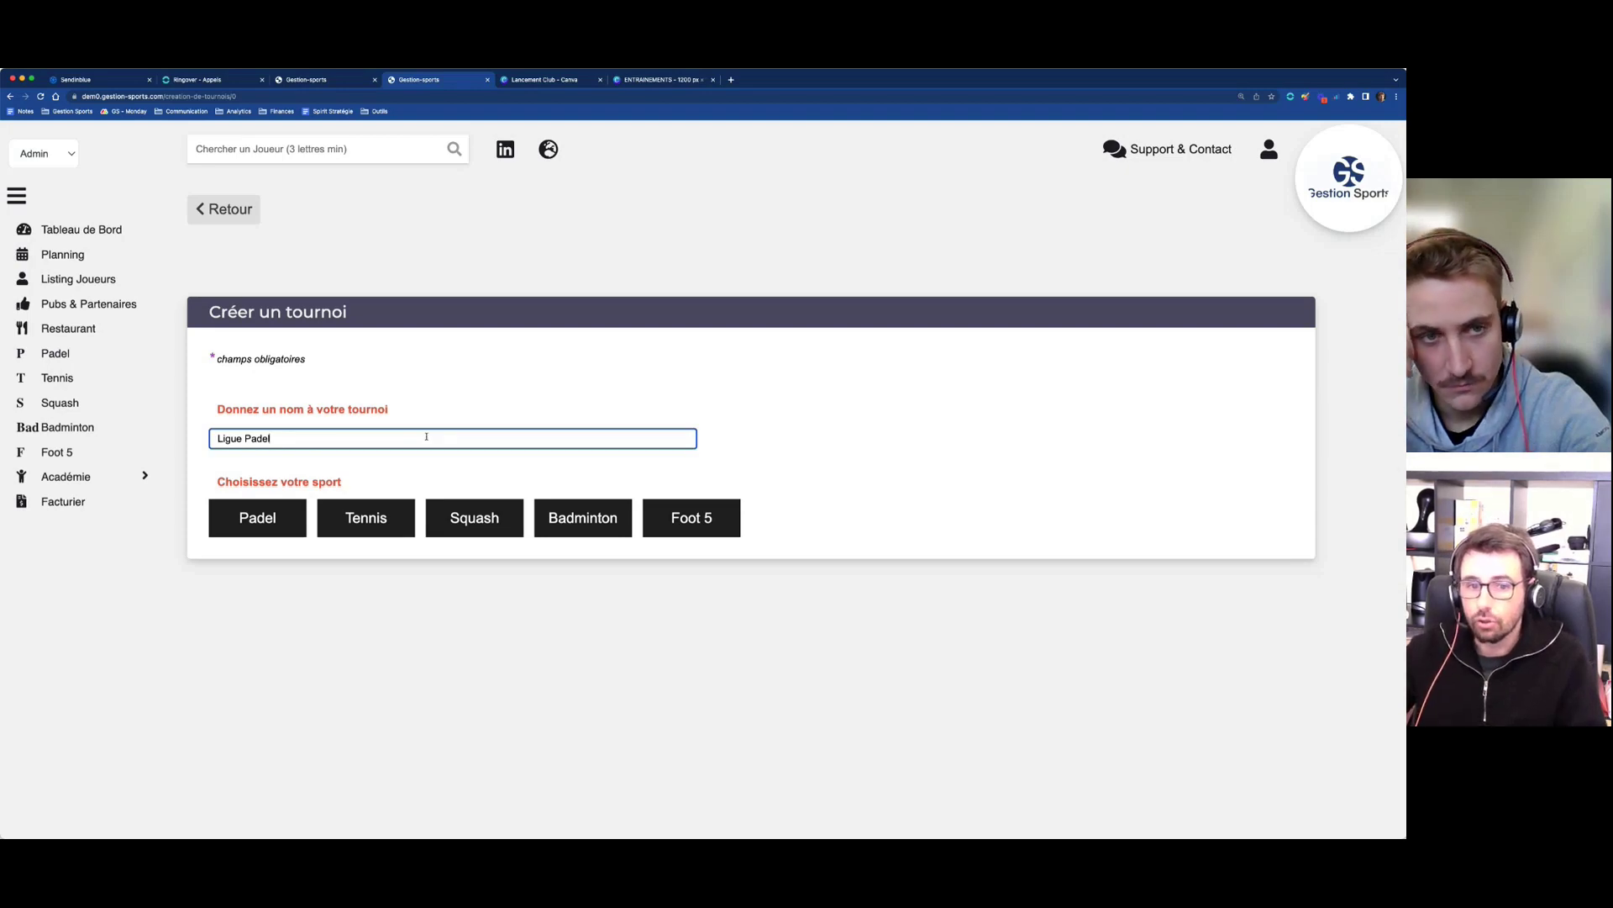
left_click(229, 520)
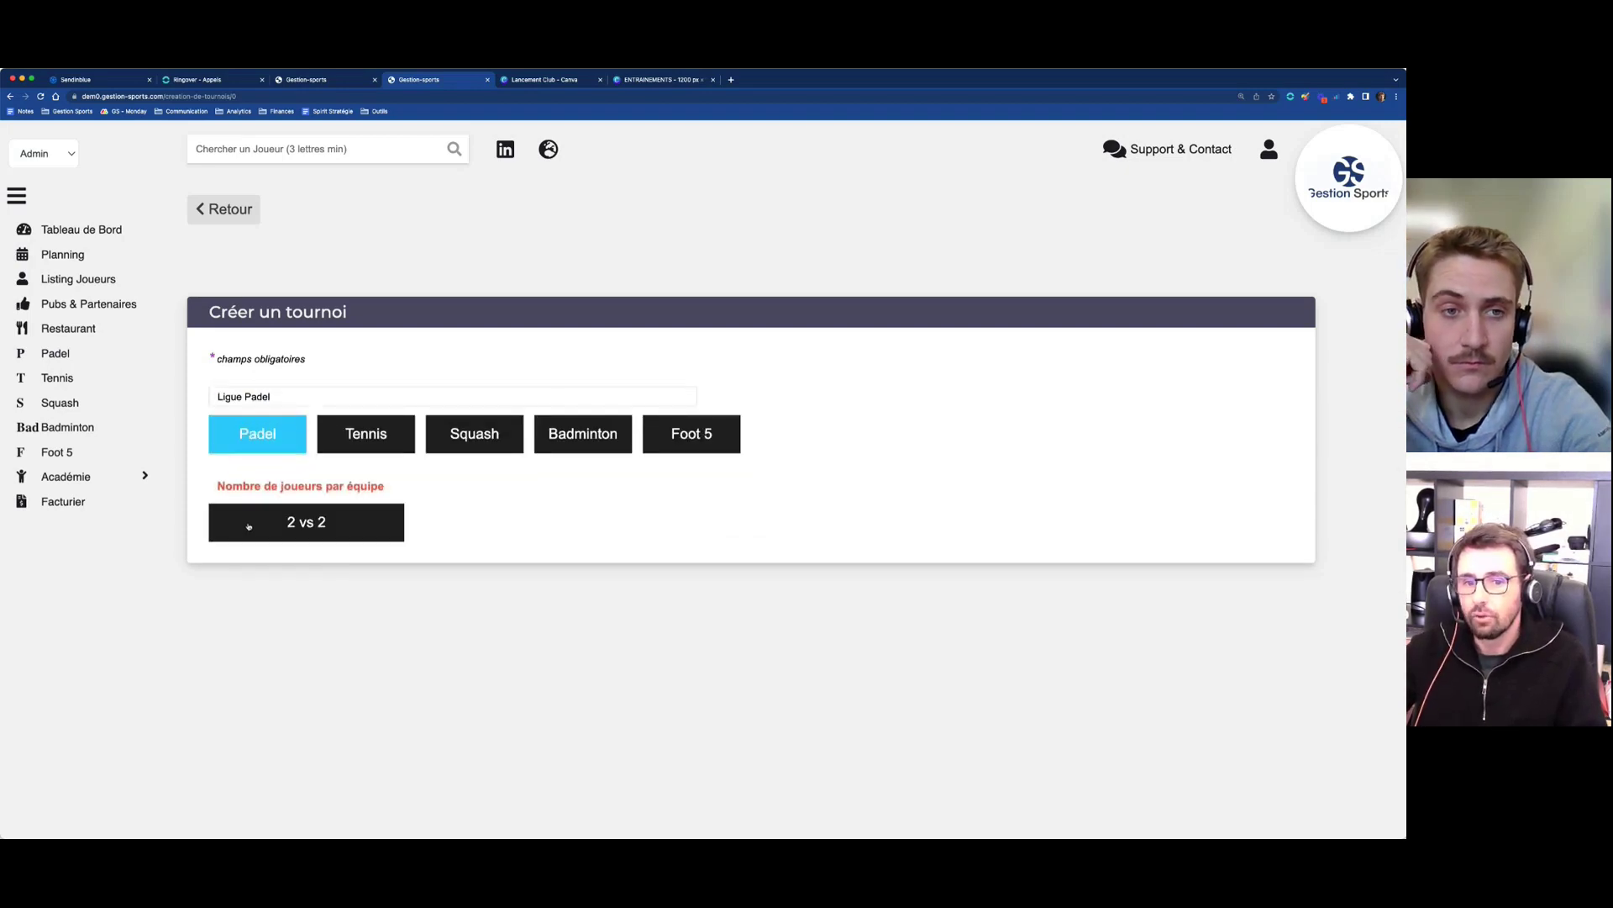
left_click(304, 526)
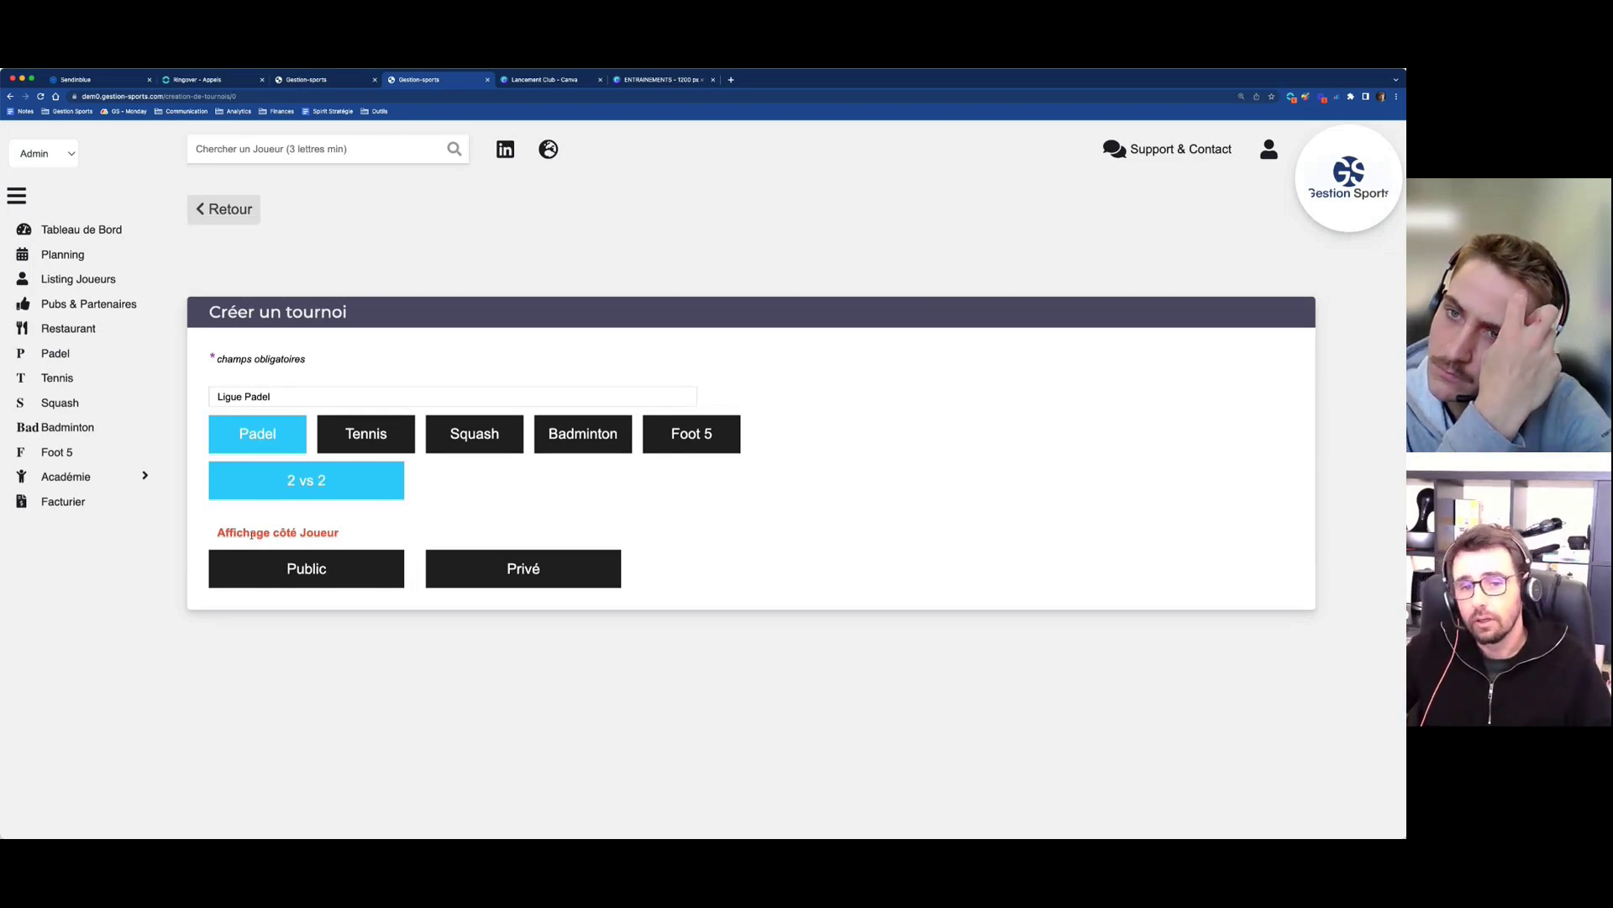
- Make the tournament public with phone display and score entry allowed, and combine it with TOURNOI DE PADEL - Session 1
left_click(325, 572)
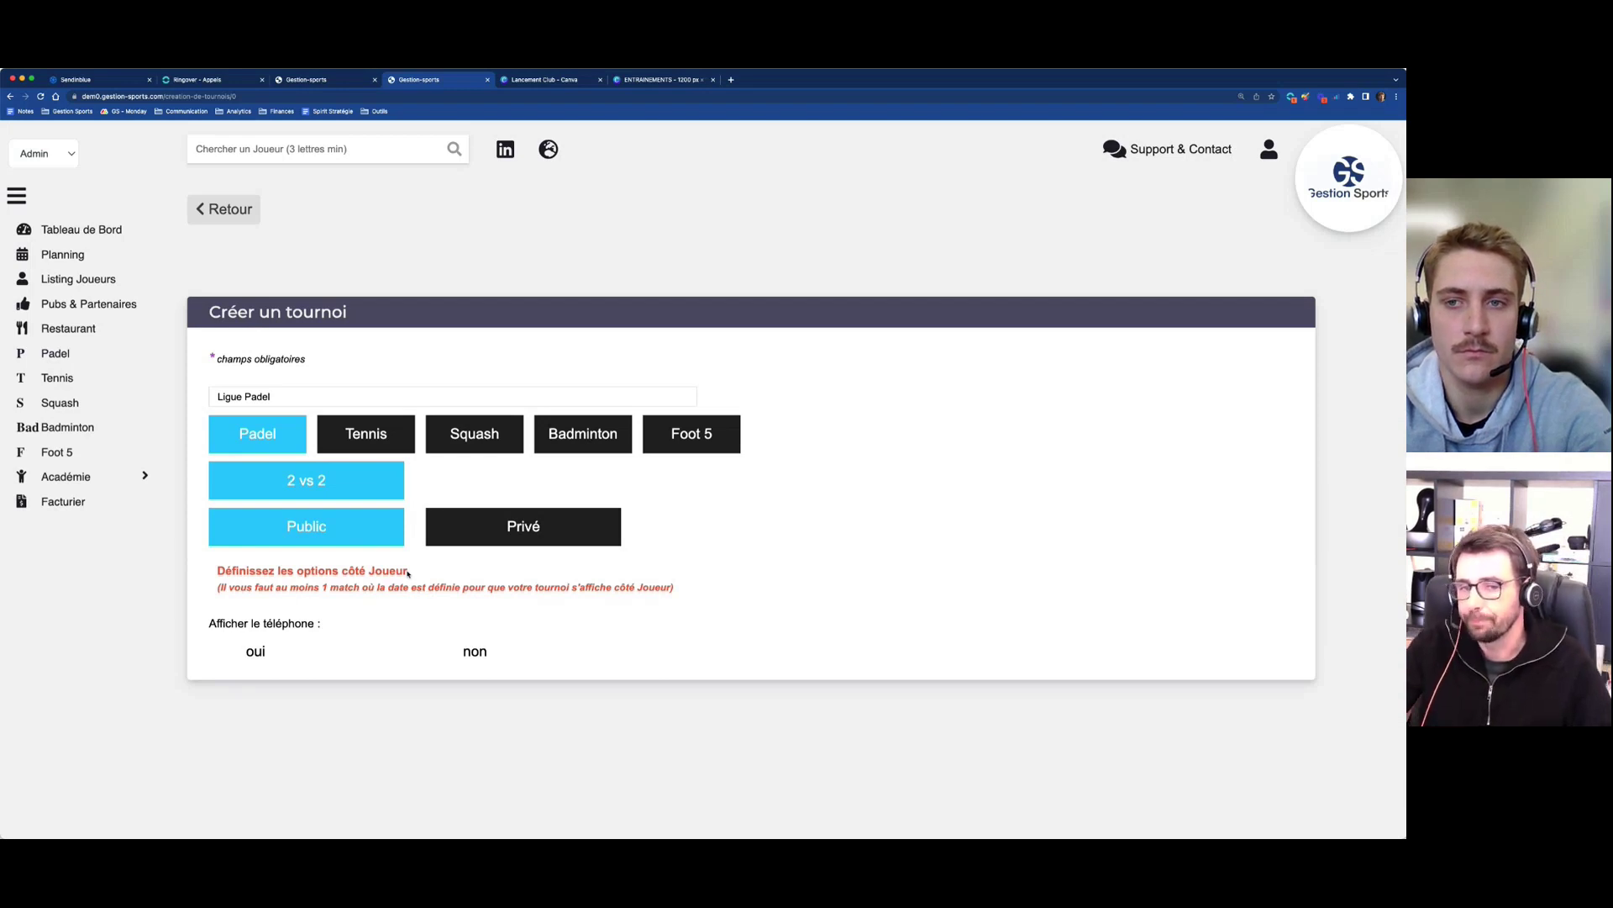
scroll(246, 582, "down", 1)
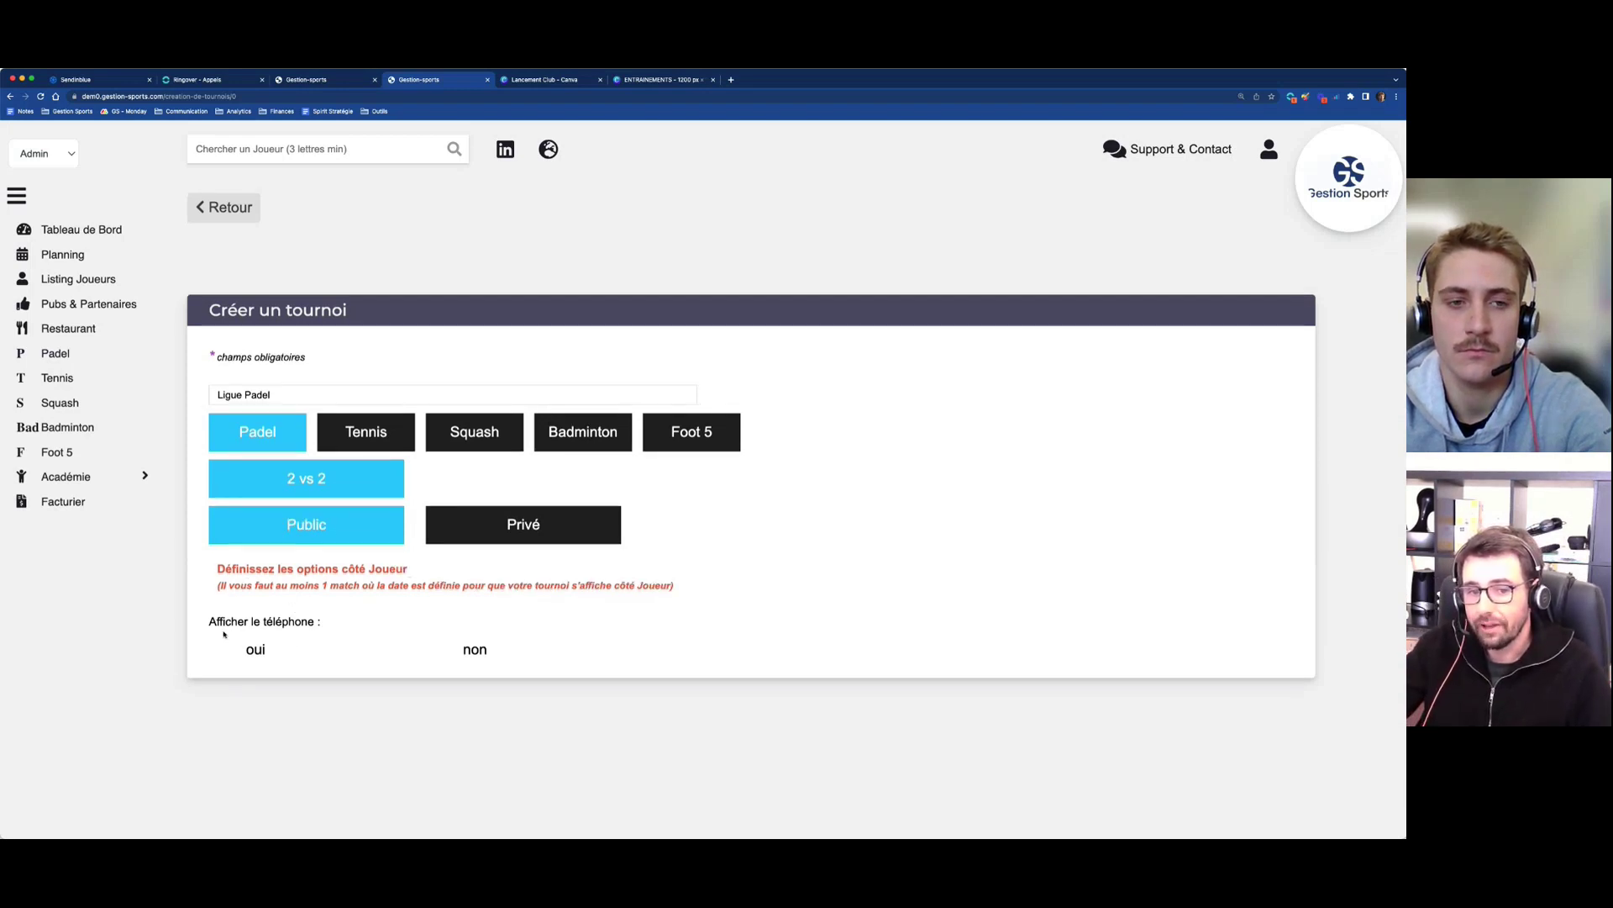
left_click(256, 652)
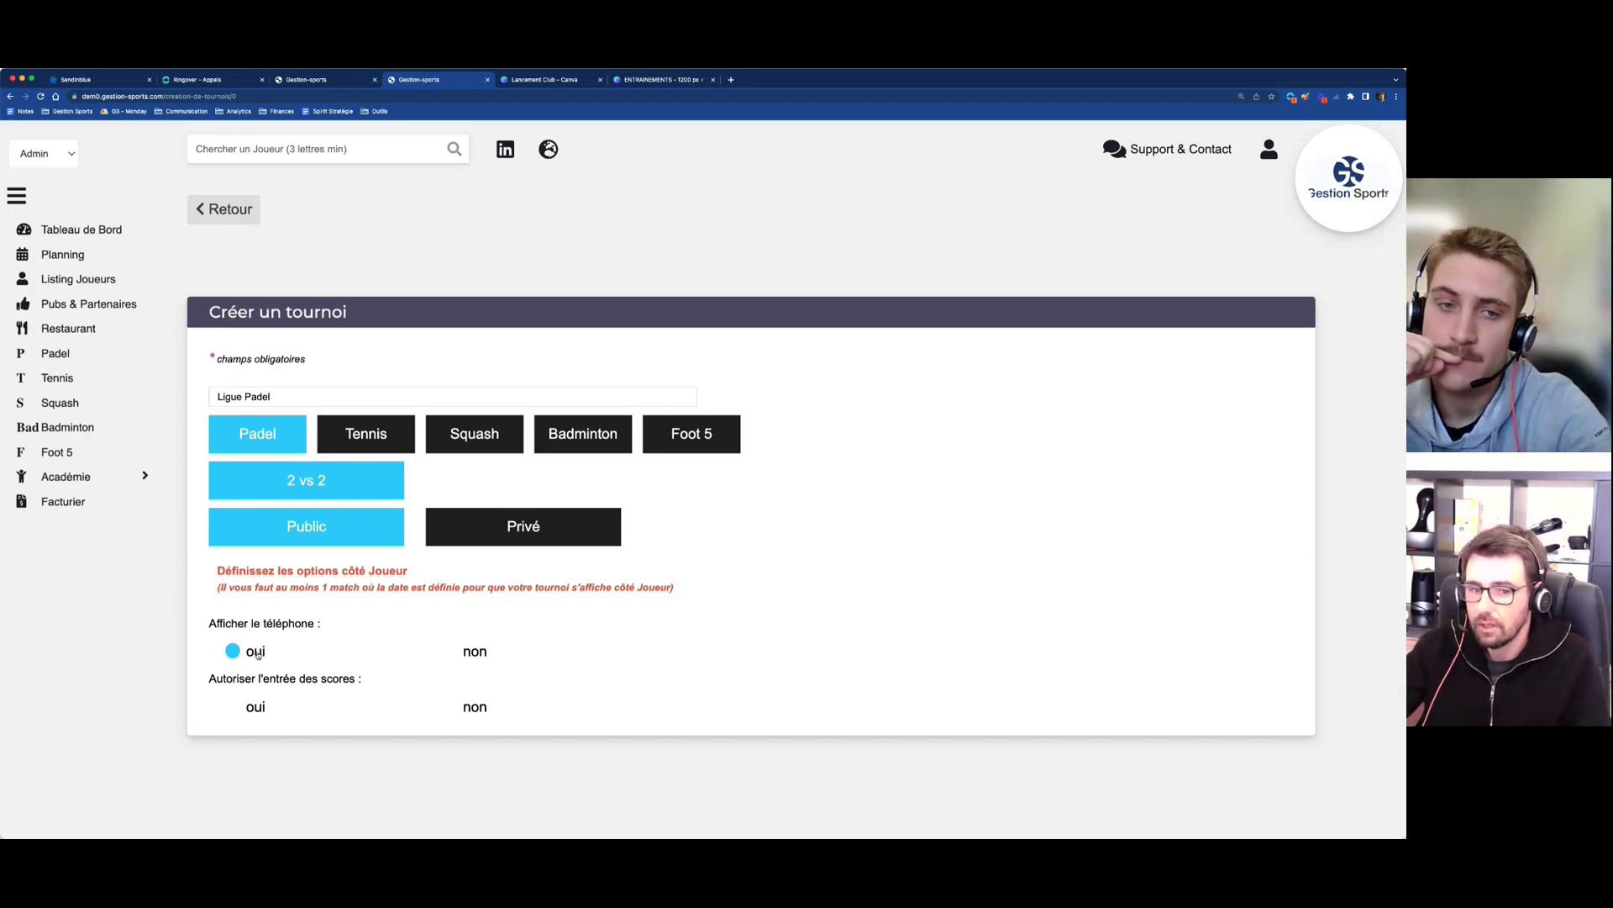
left_click(250, 709)
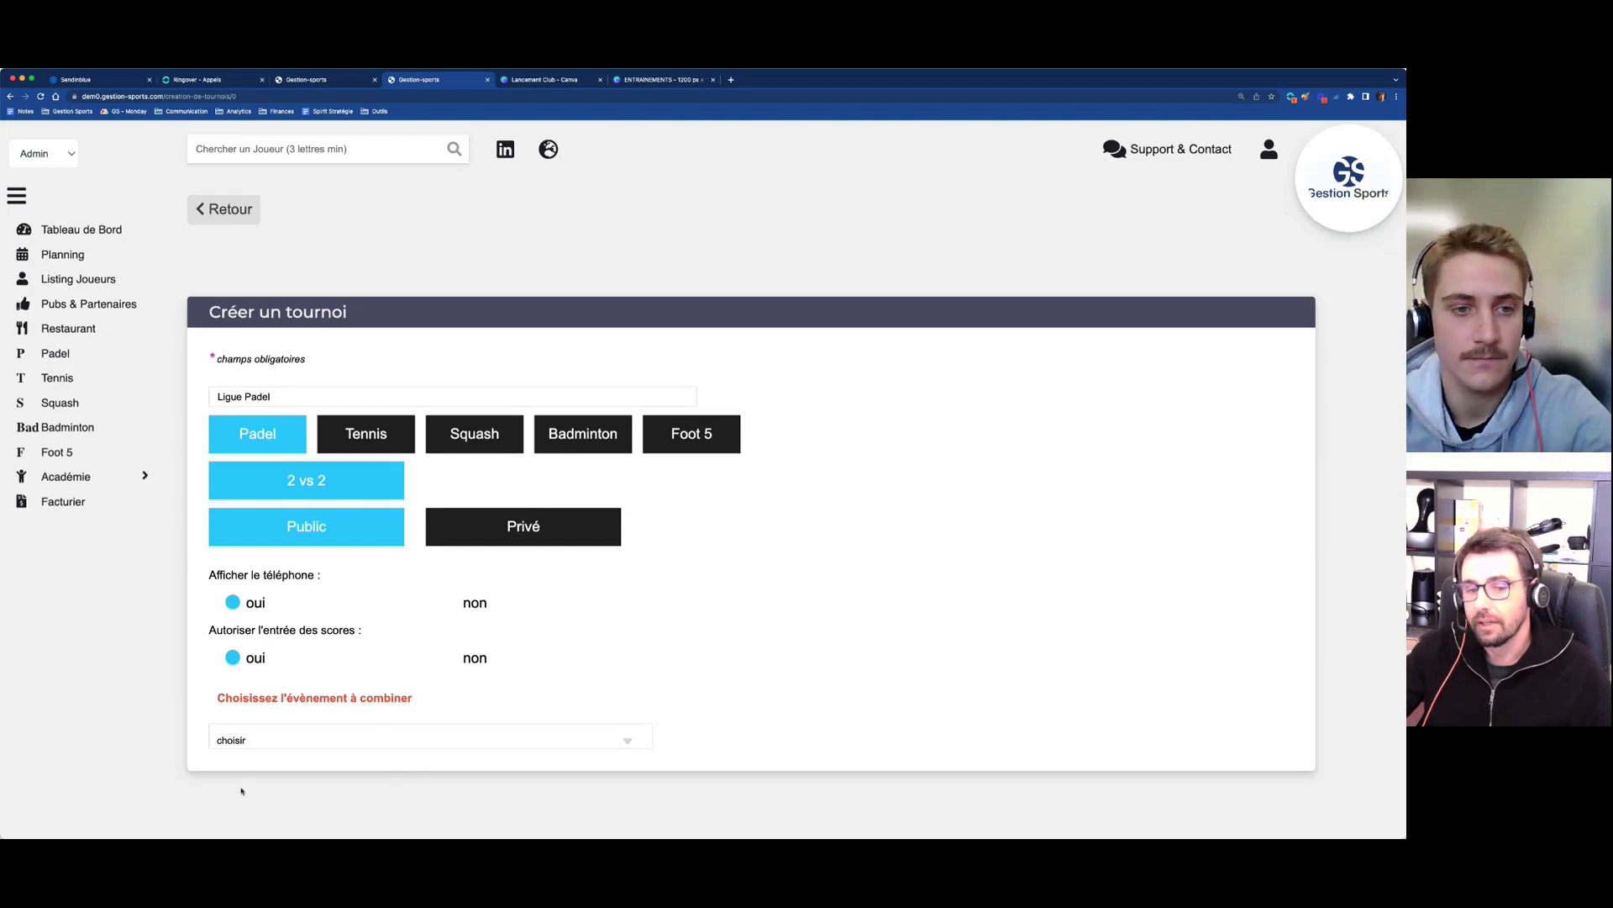
left_click(348, 791)
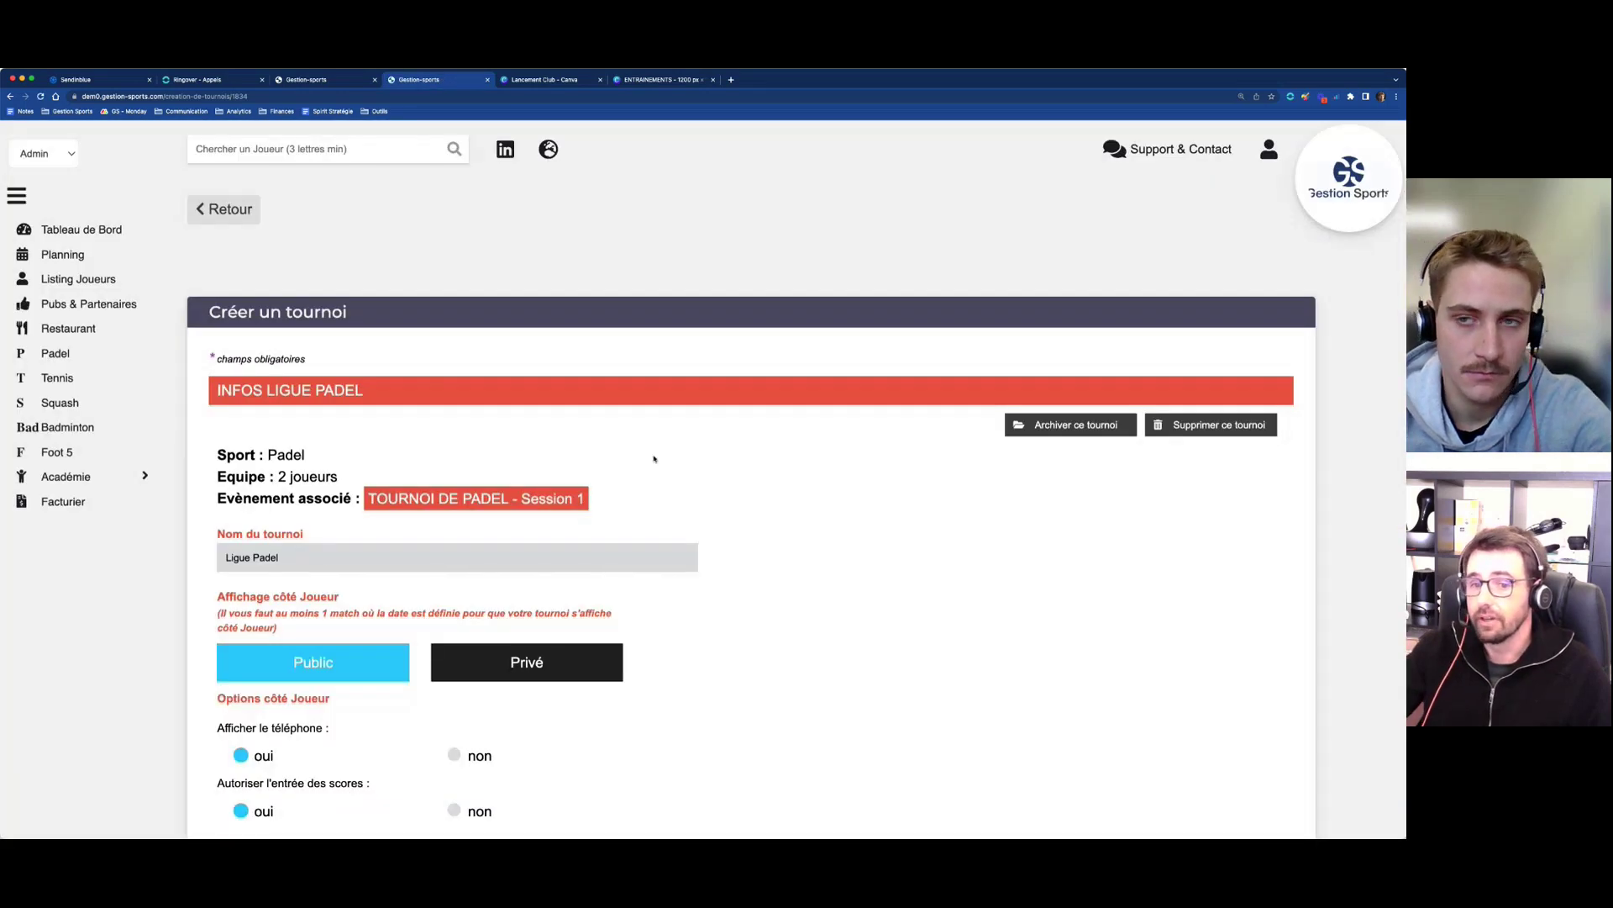
- Add a pool (Poule) to the Ligue Padel tournament
scroll(459, 500, "down", 1)
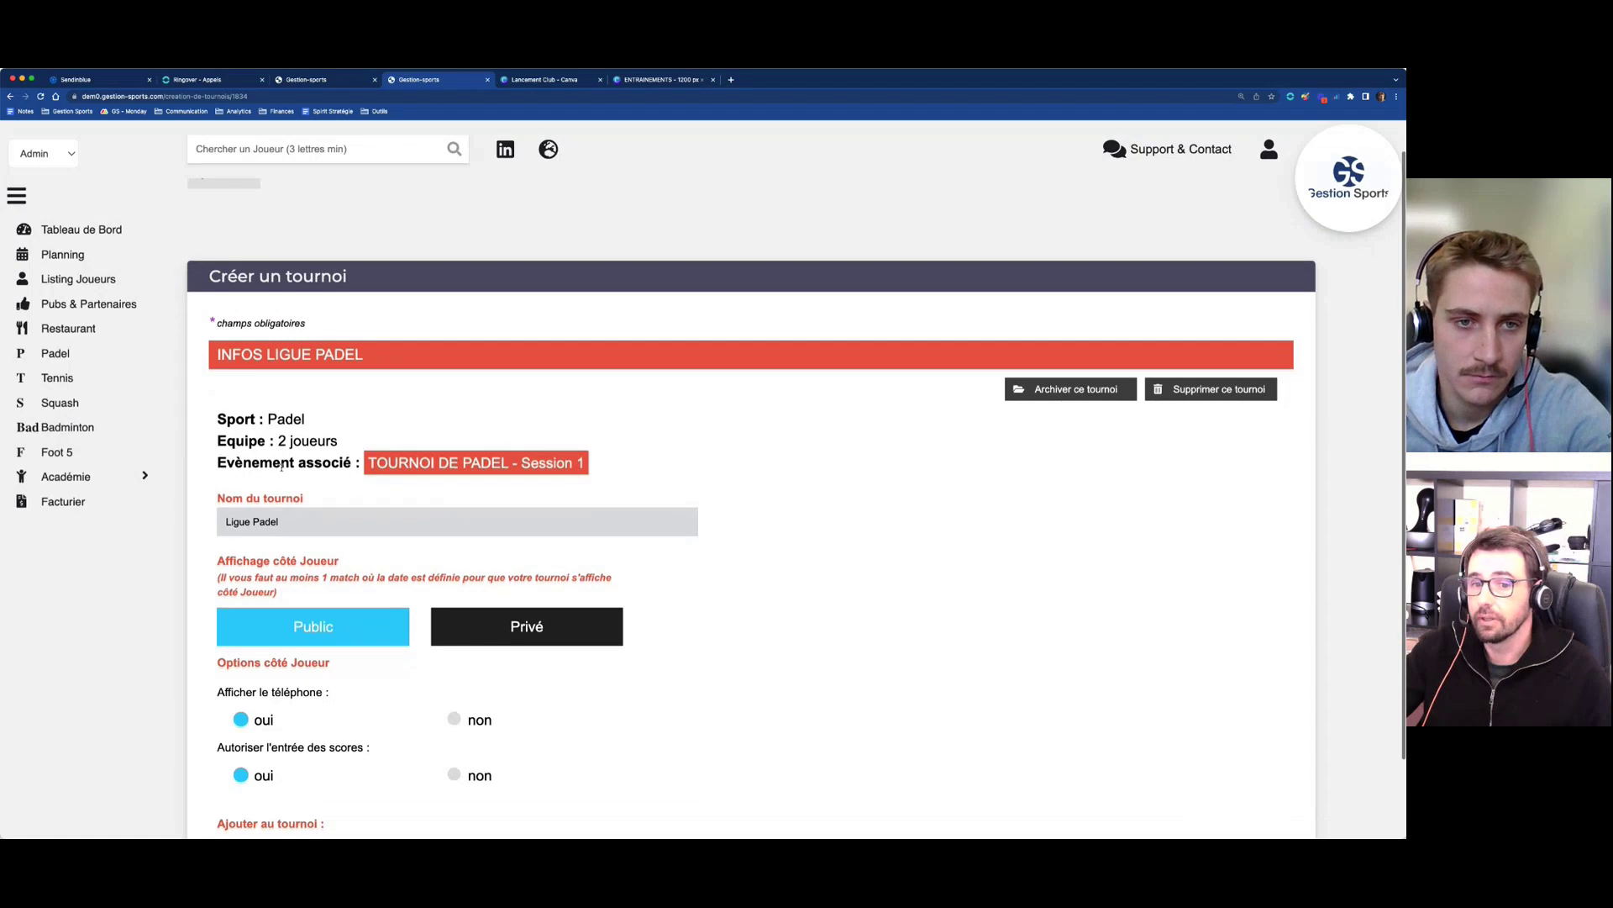
scroll(450, 499, "down", 3)
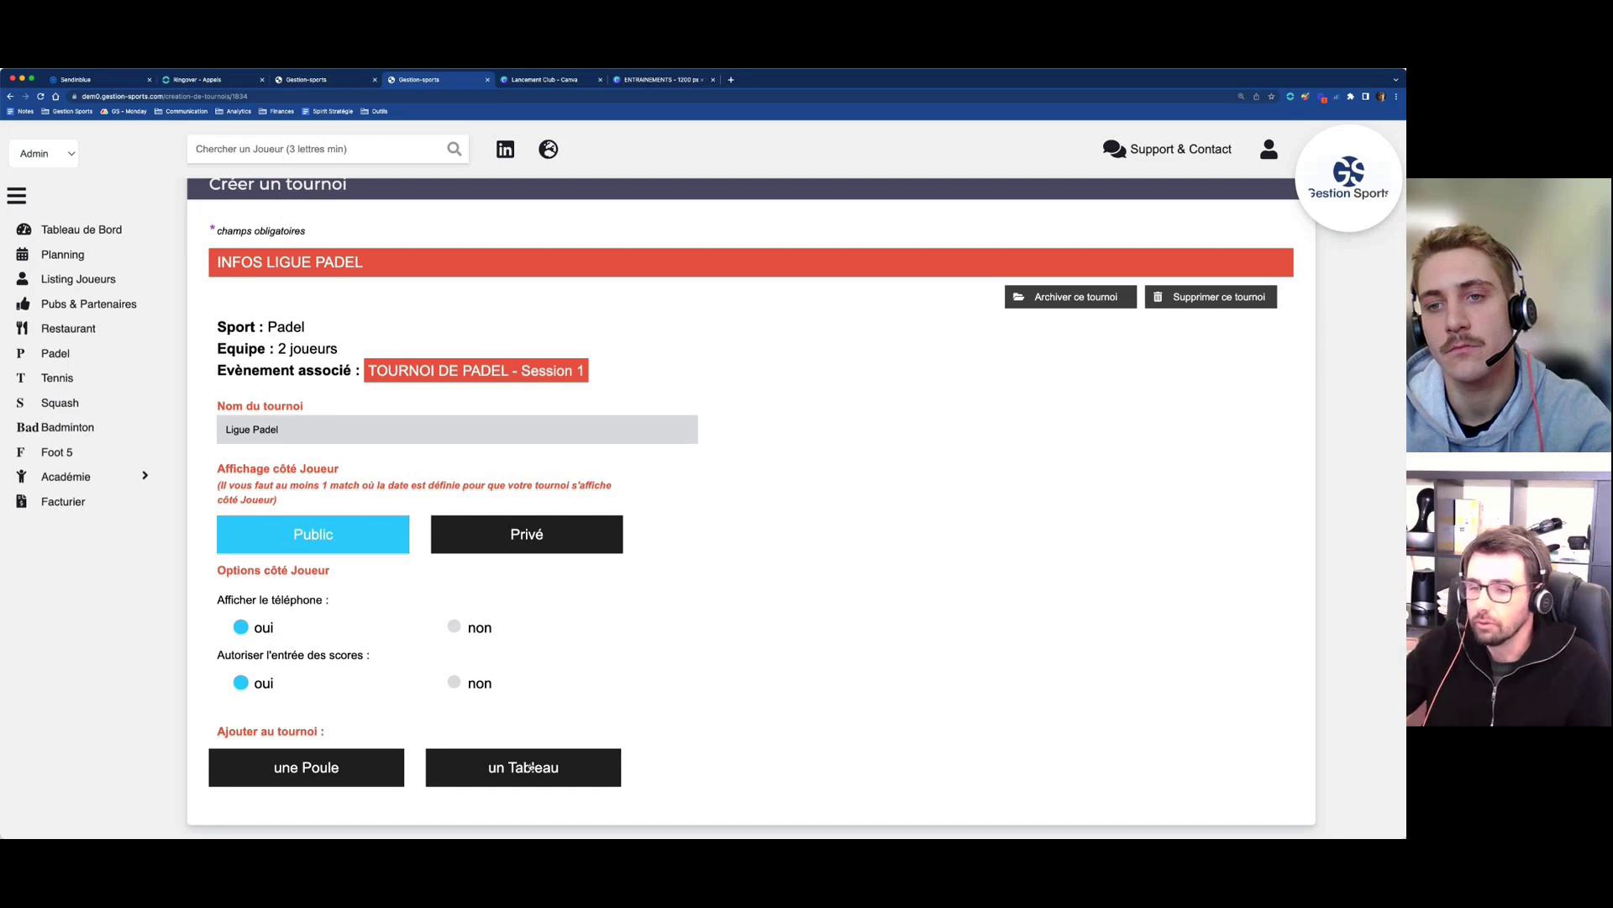
left_click(309, 772)
scroll(309, 773, "down", 1)
scroll(309, 773, "down", 3)
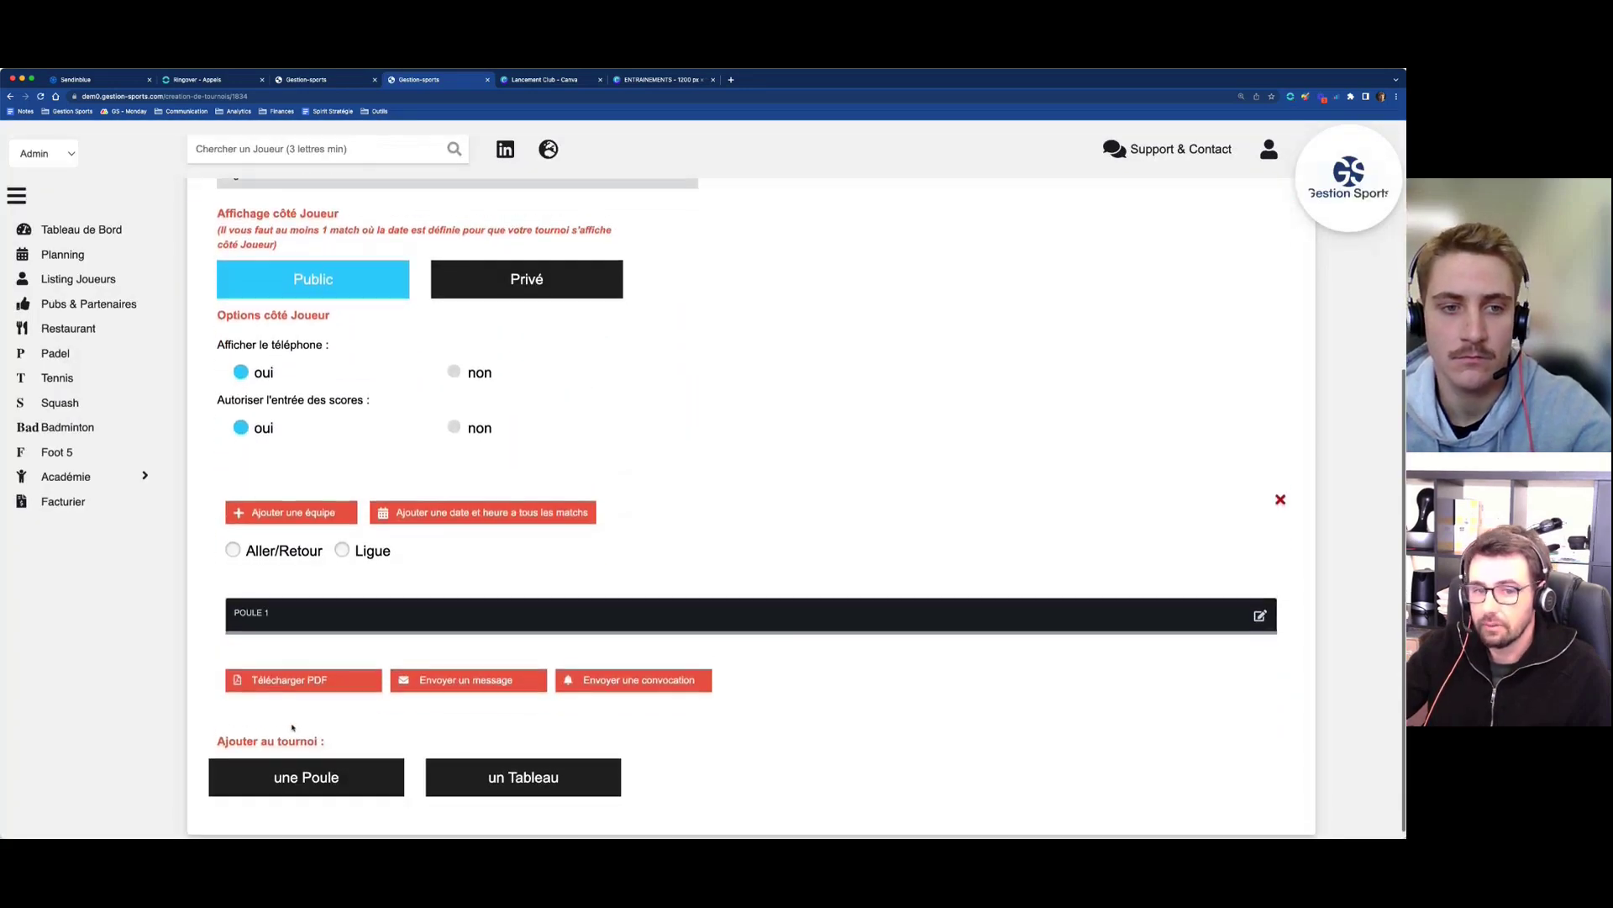
- Add all five registered teams to Poule 1 and validate the selection
left_click(281, 512)
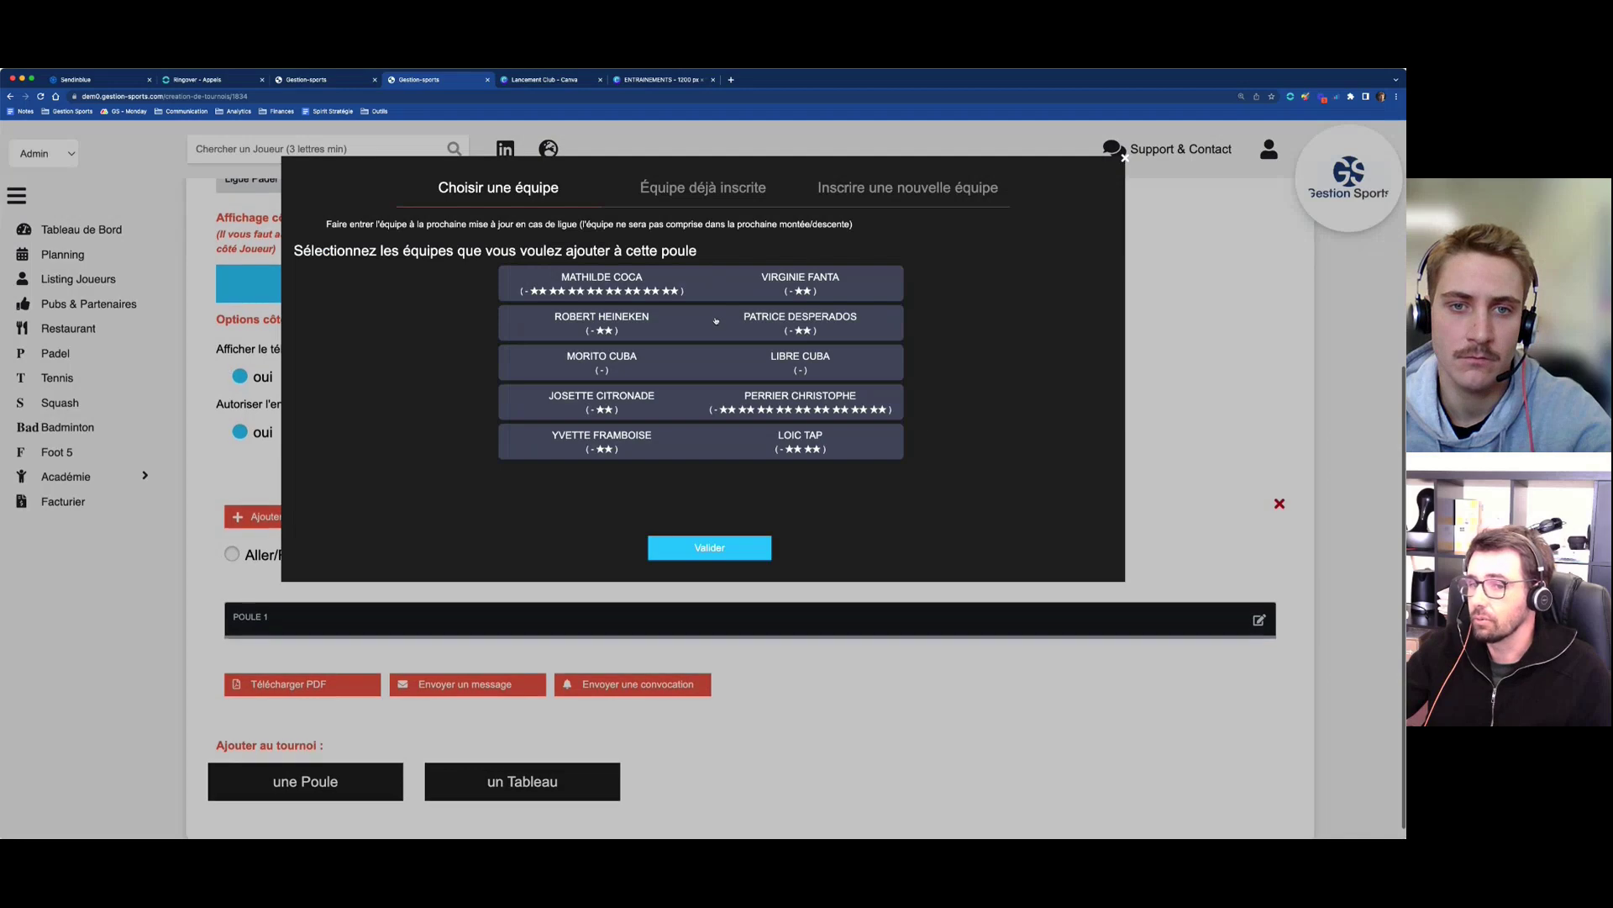
left_click(692, 283)
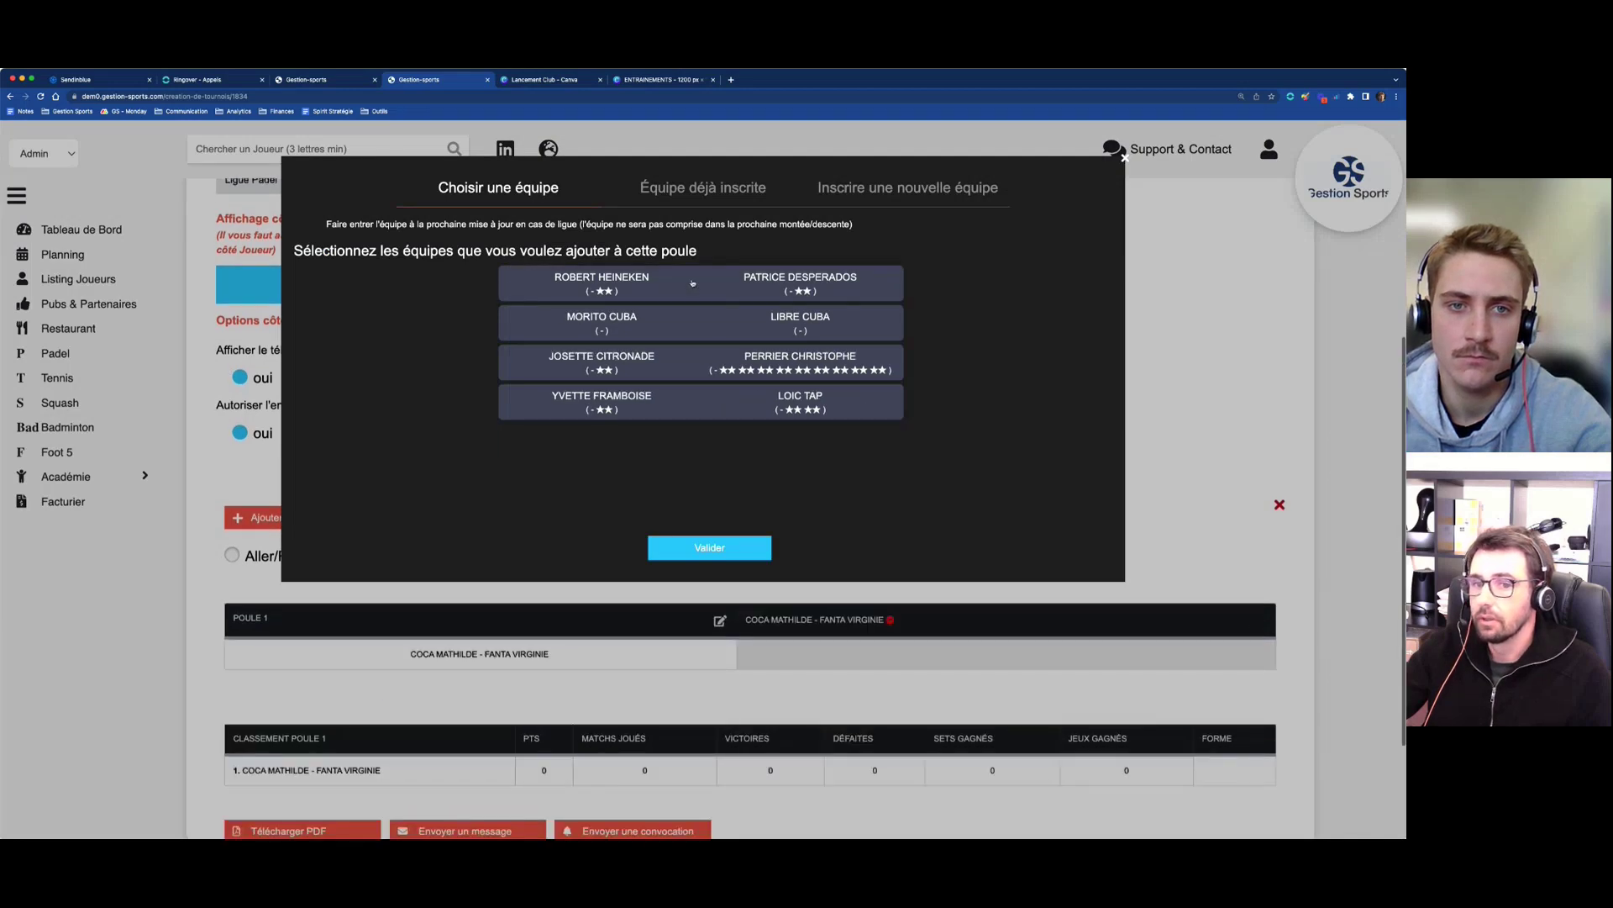
left_click(693, 283)
left_click(692, 283)
left_click(692, 283)
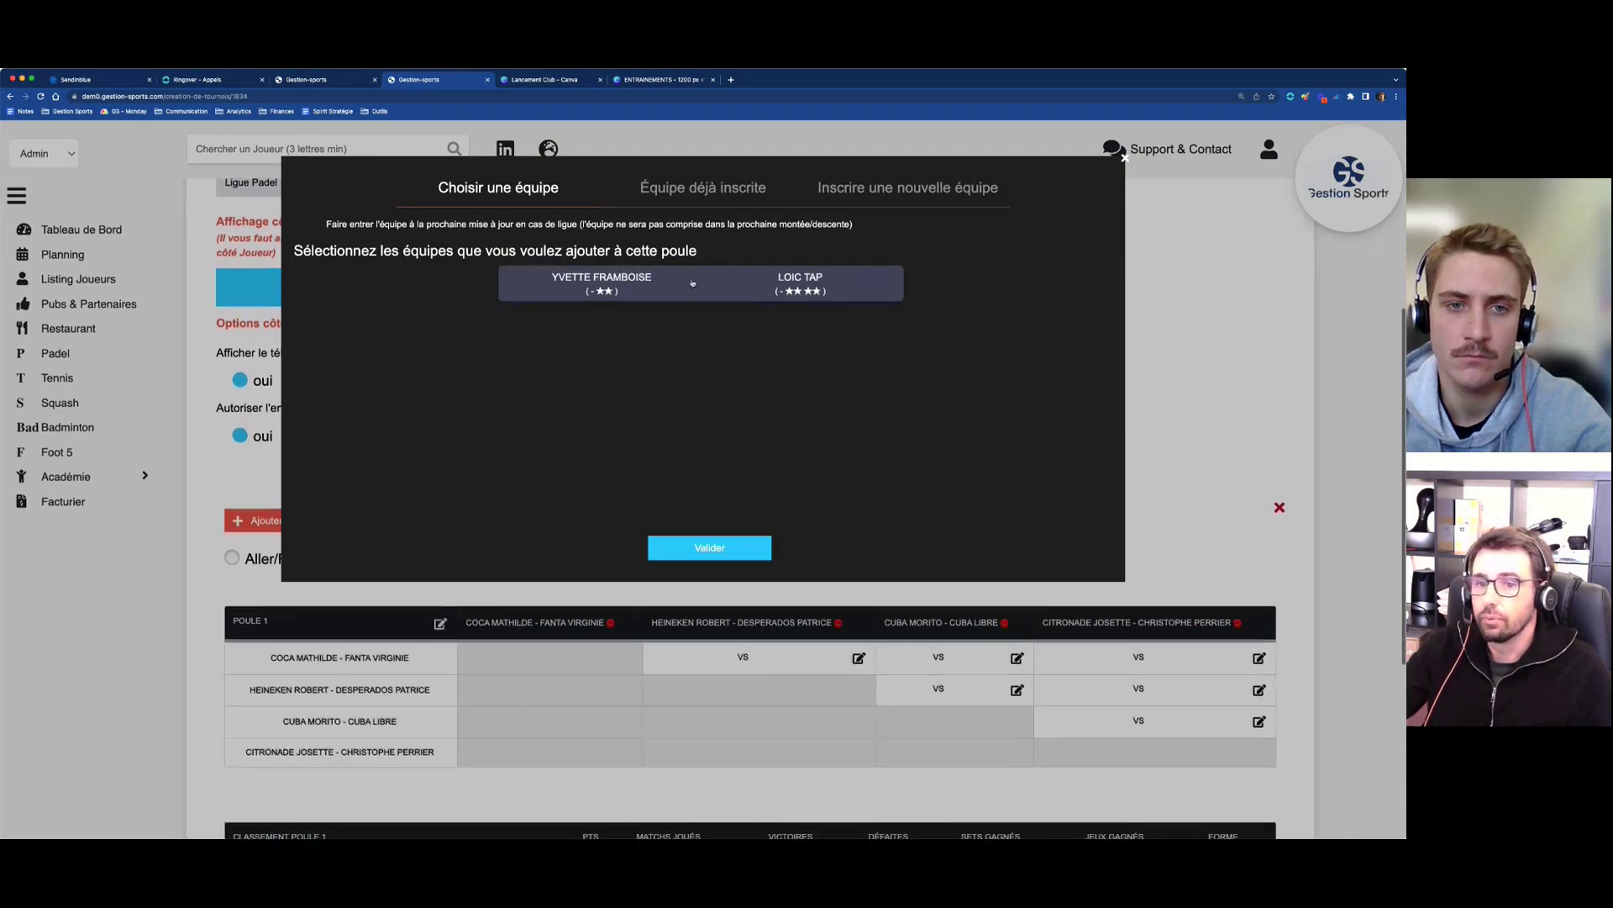
left_click(692, 283)
left_click(709, 548)
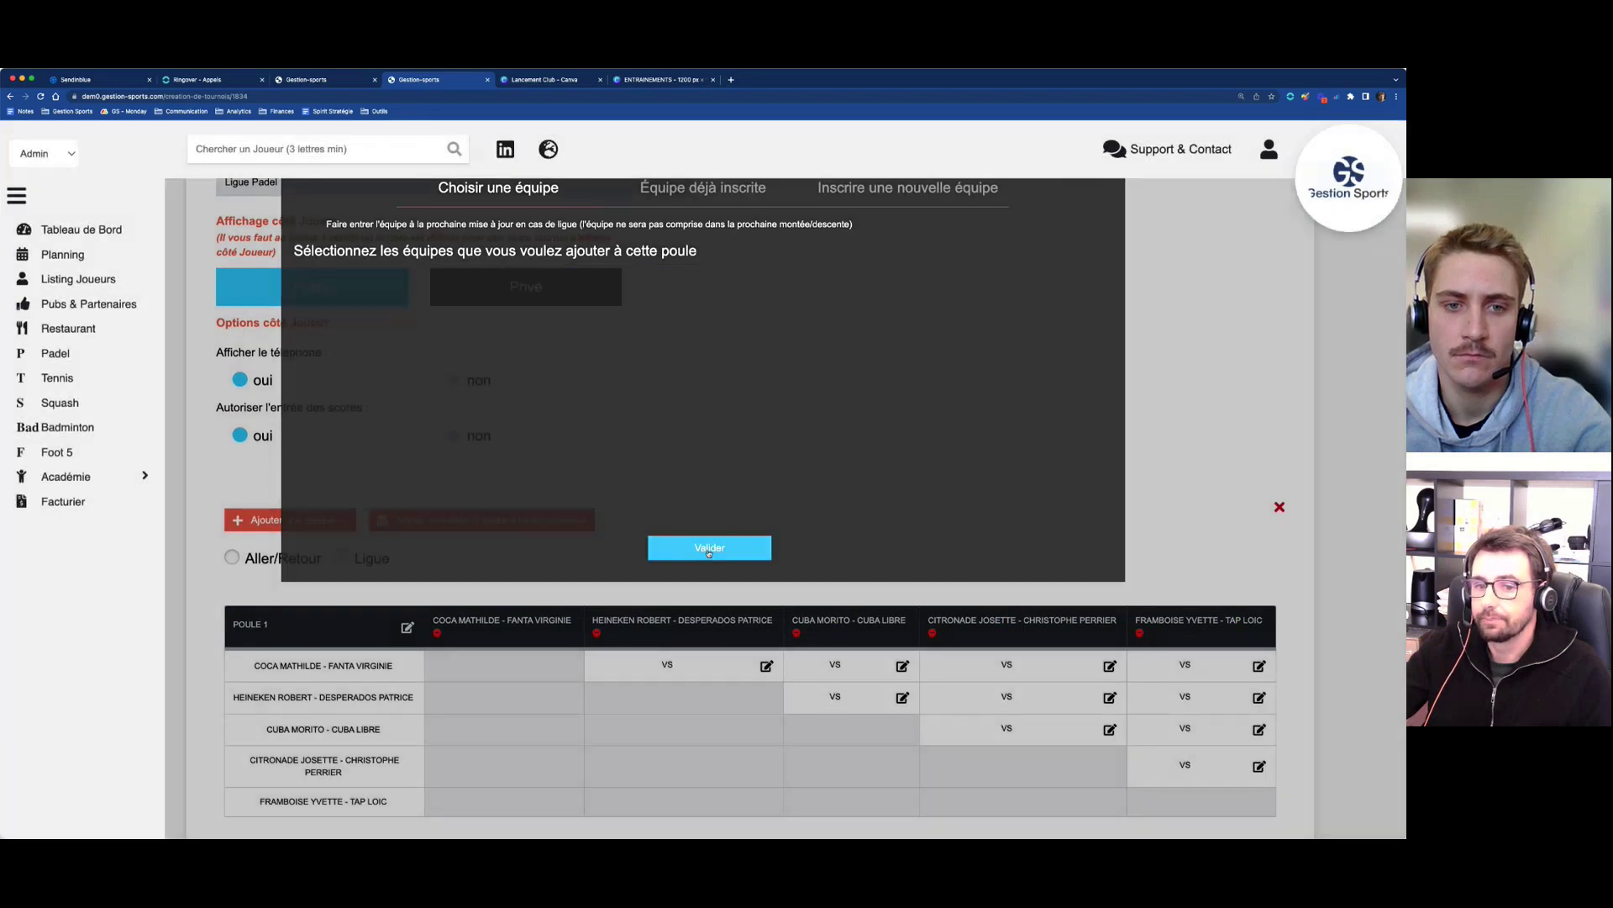
- Try the Aller/Retour option on Poule 1 and switch it off again
scroll(476, 526, "down", 3)
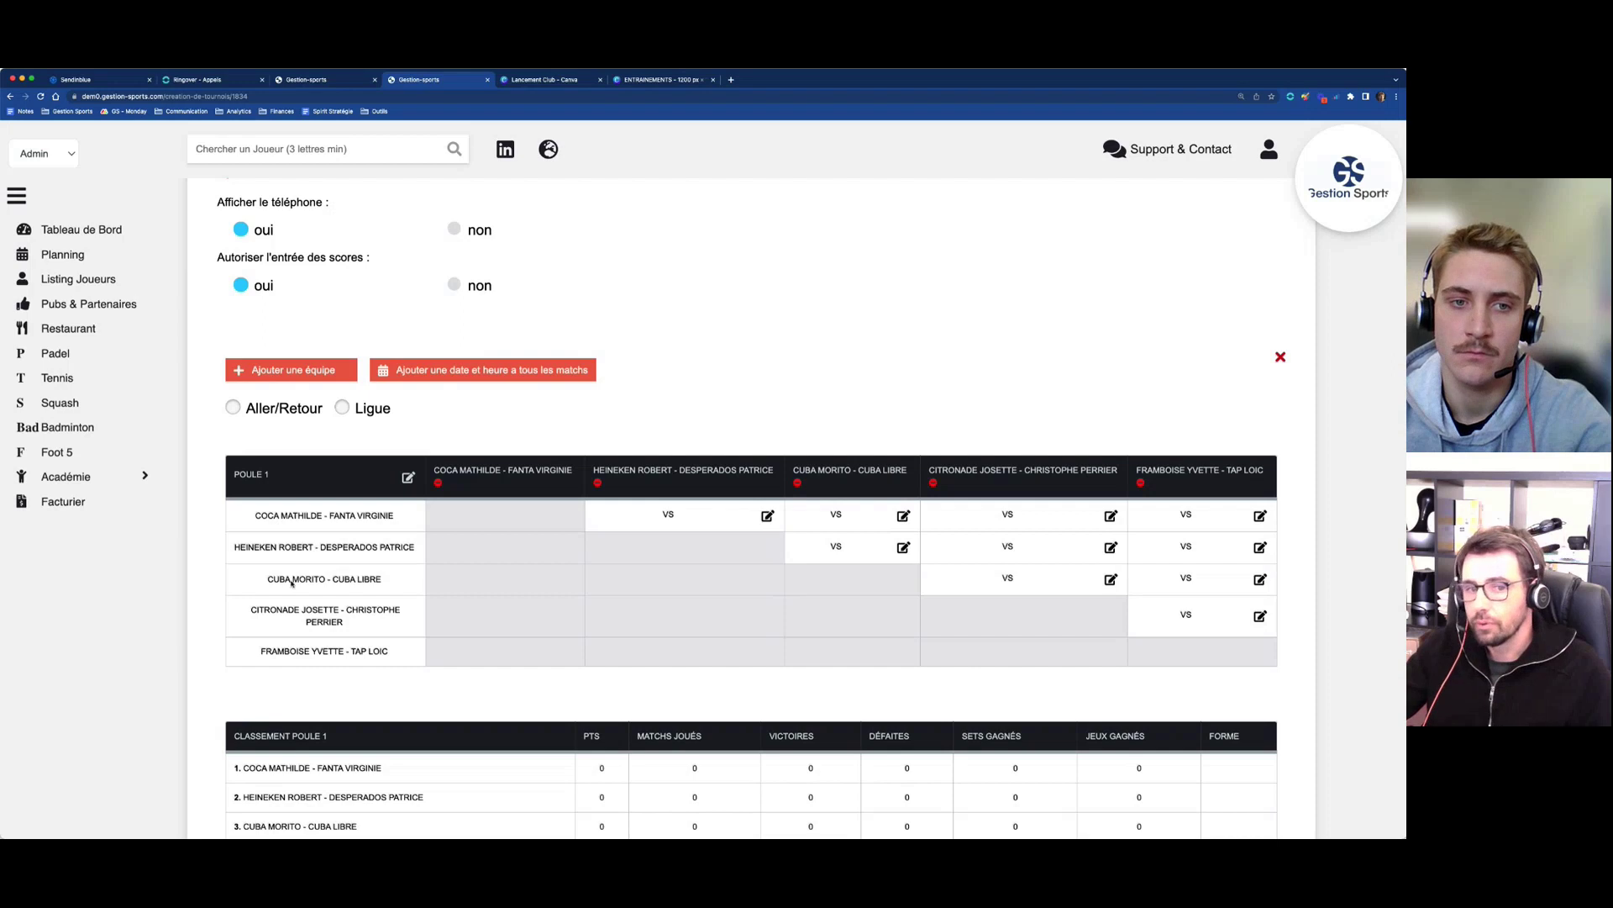
left_click(233, 407)
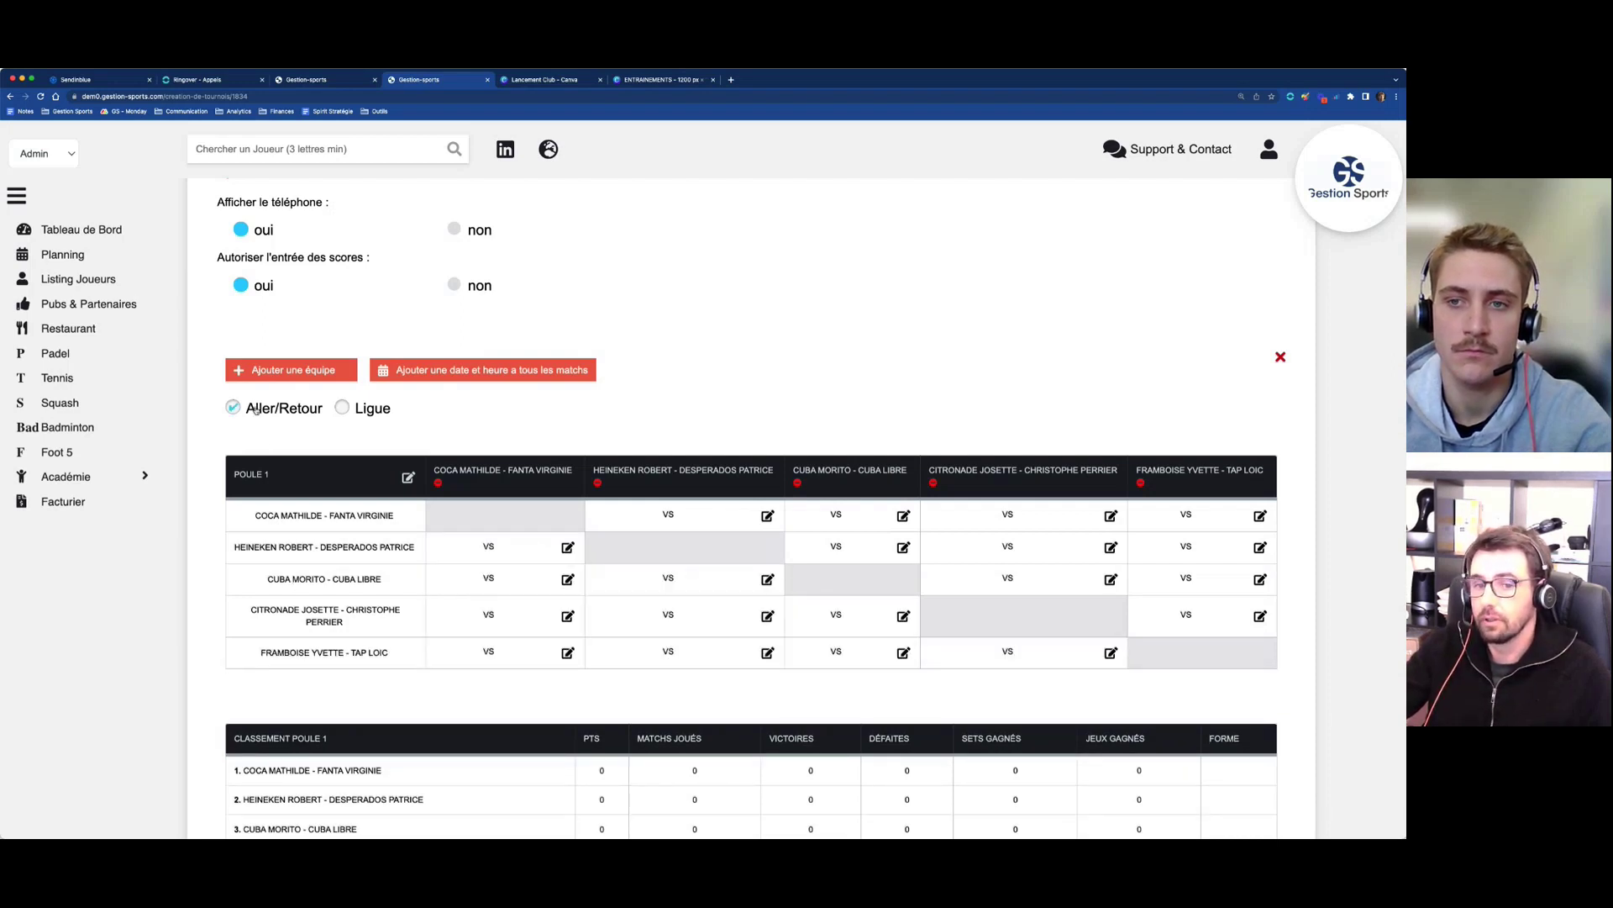
left_click(256, 408)
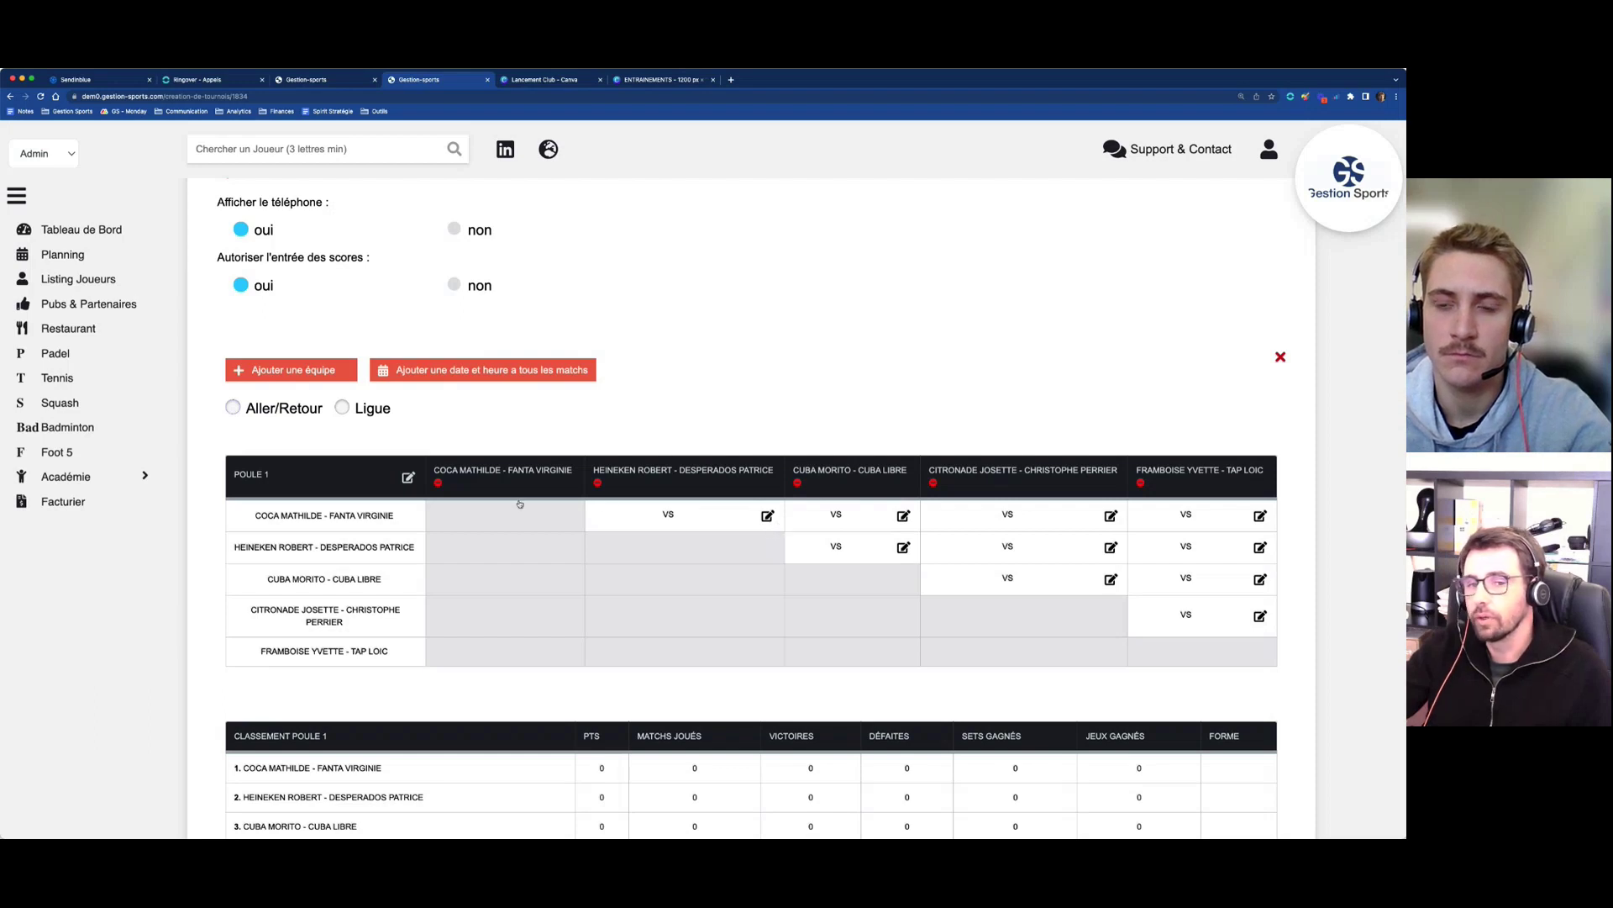
left_click(259, 410)
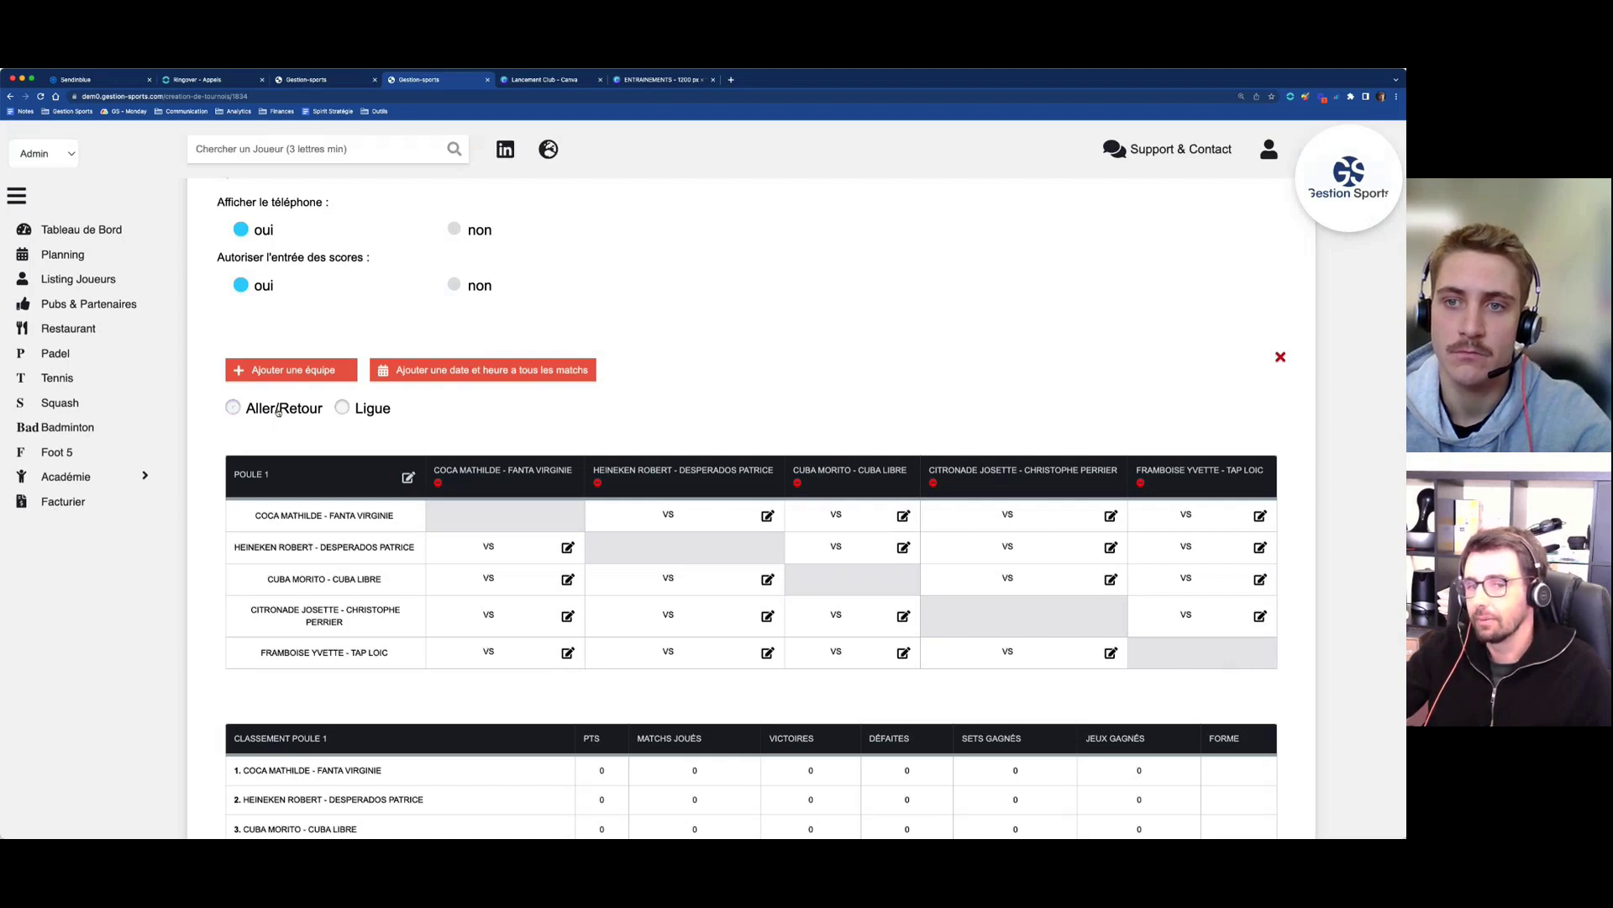
left_click(278, 411)
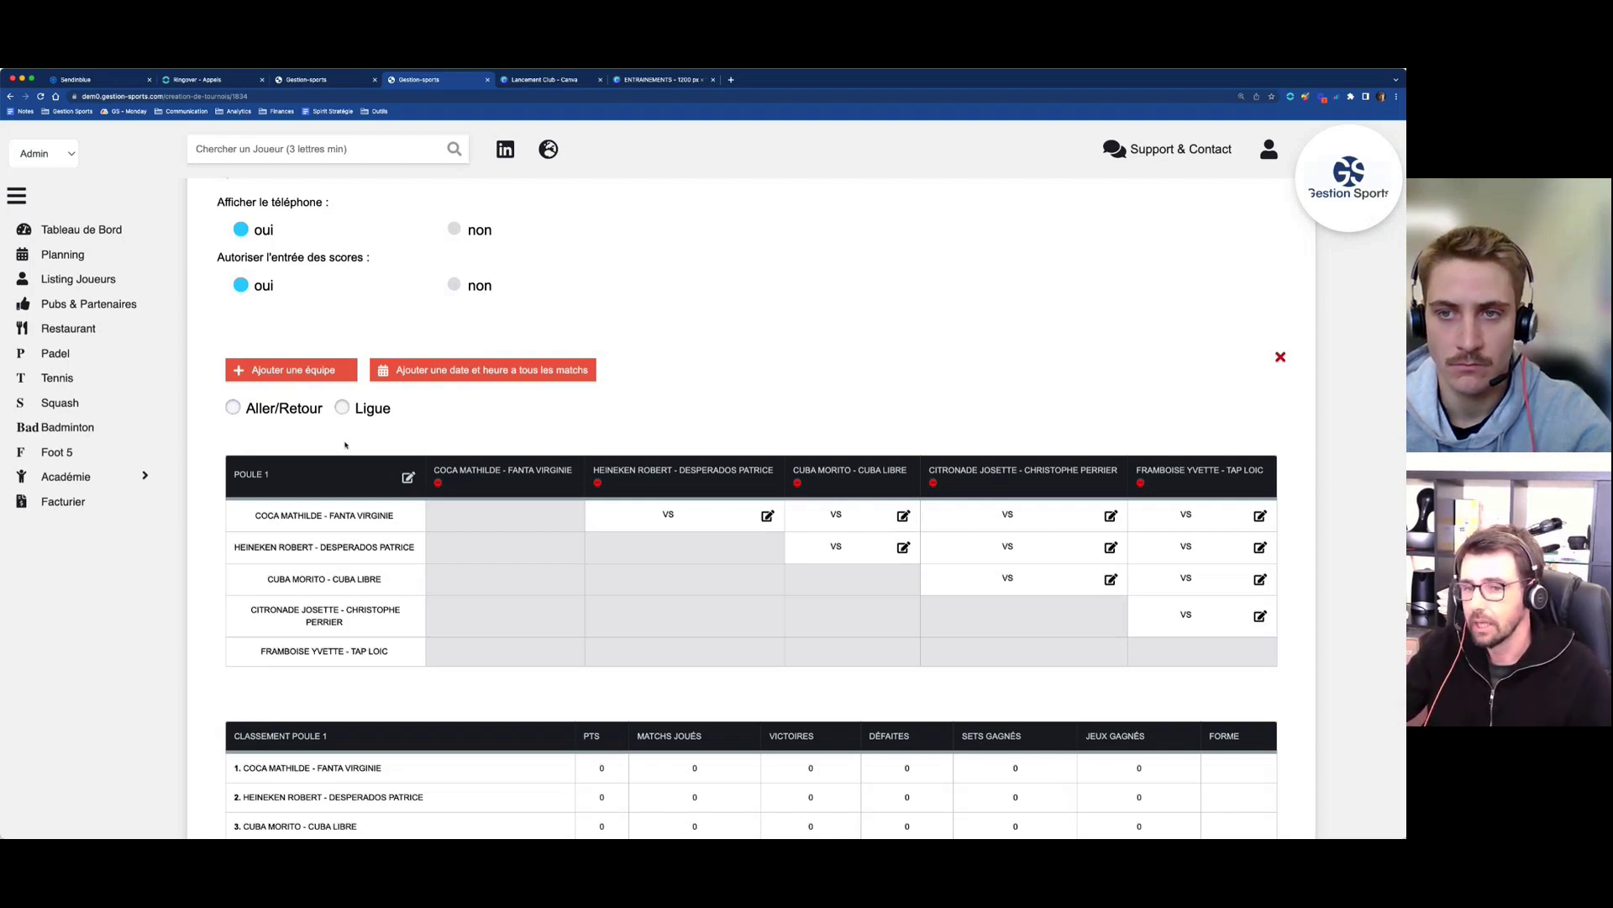
- Schedule the Poule 1 match between the first and second listed teams for 06/03/2023 at 12:00
mouse_move(795, 487)
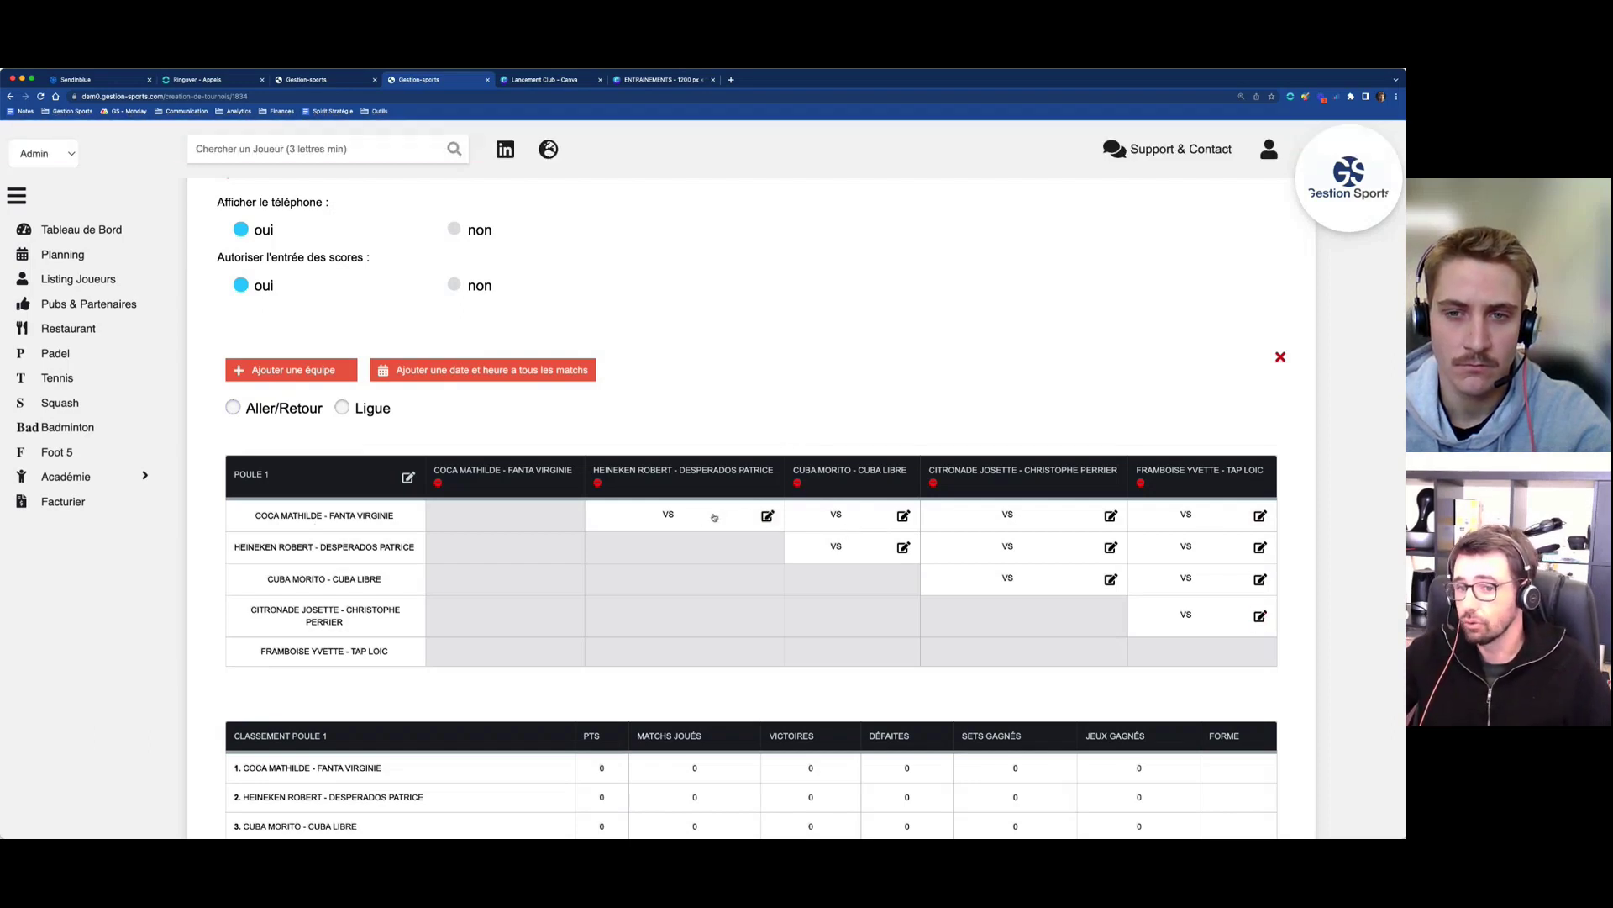
left_click(768, 517)
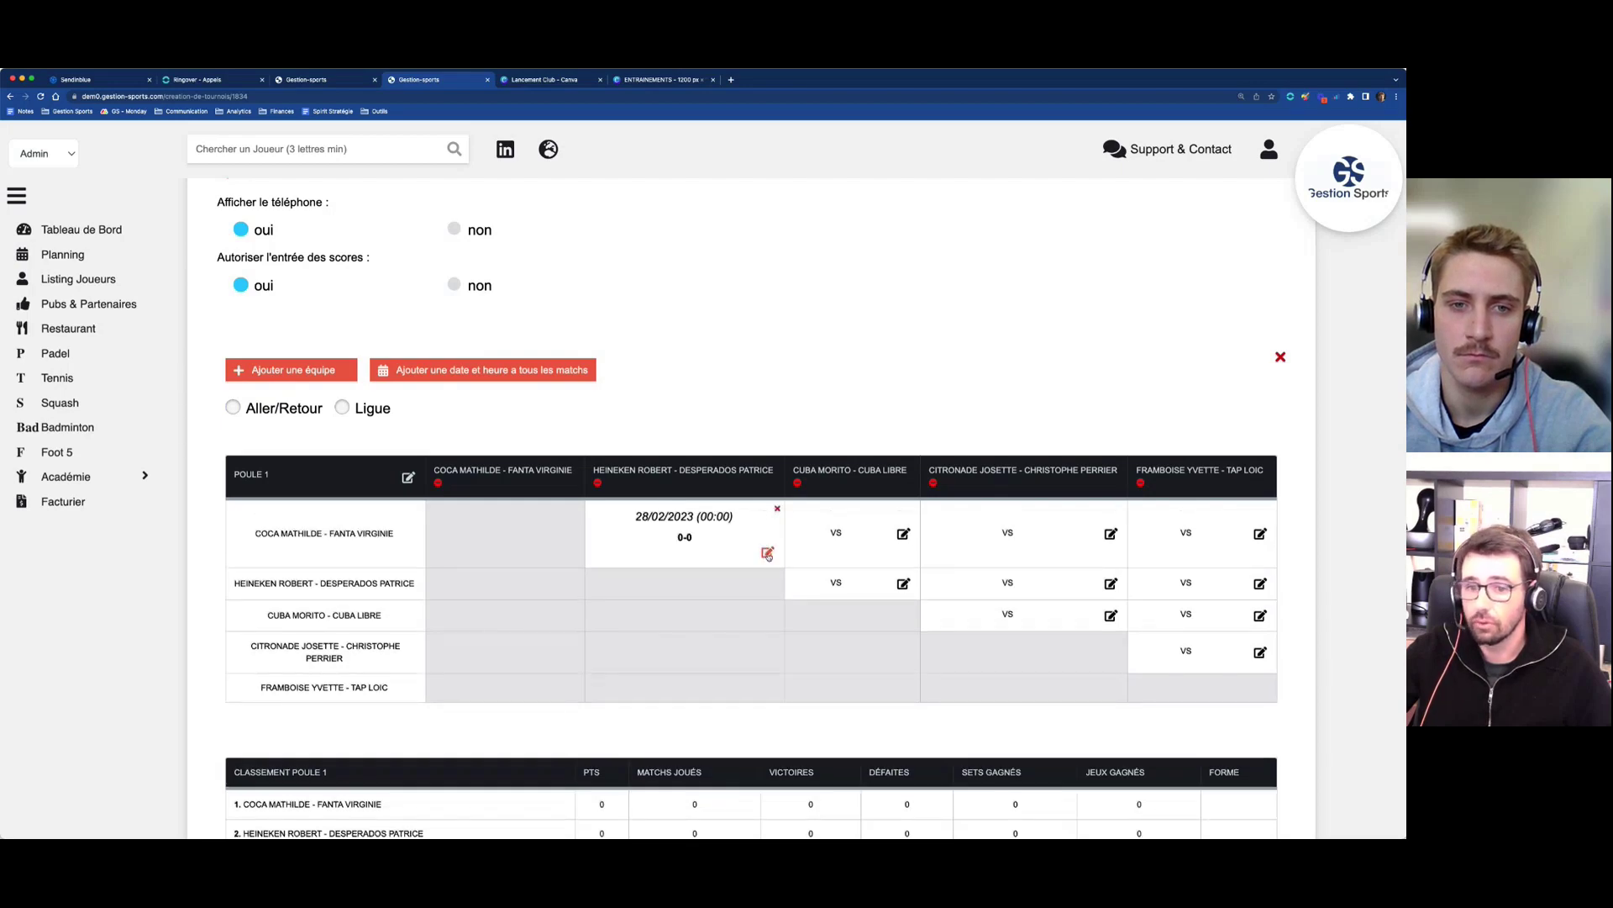
left_click(767, 554)
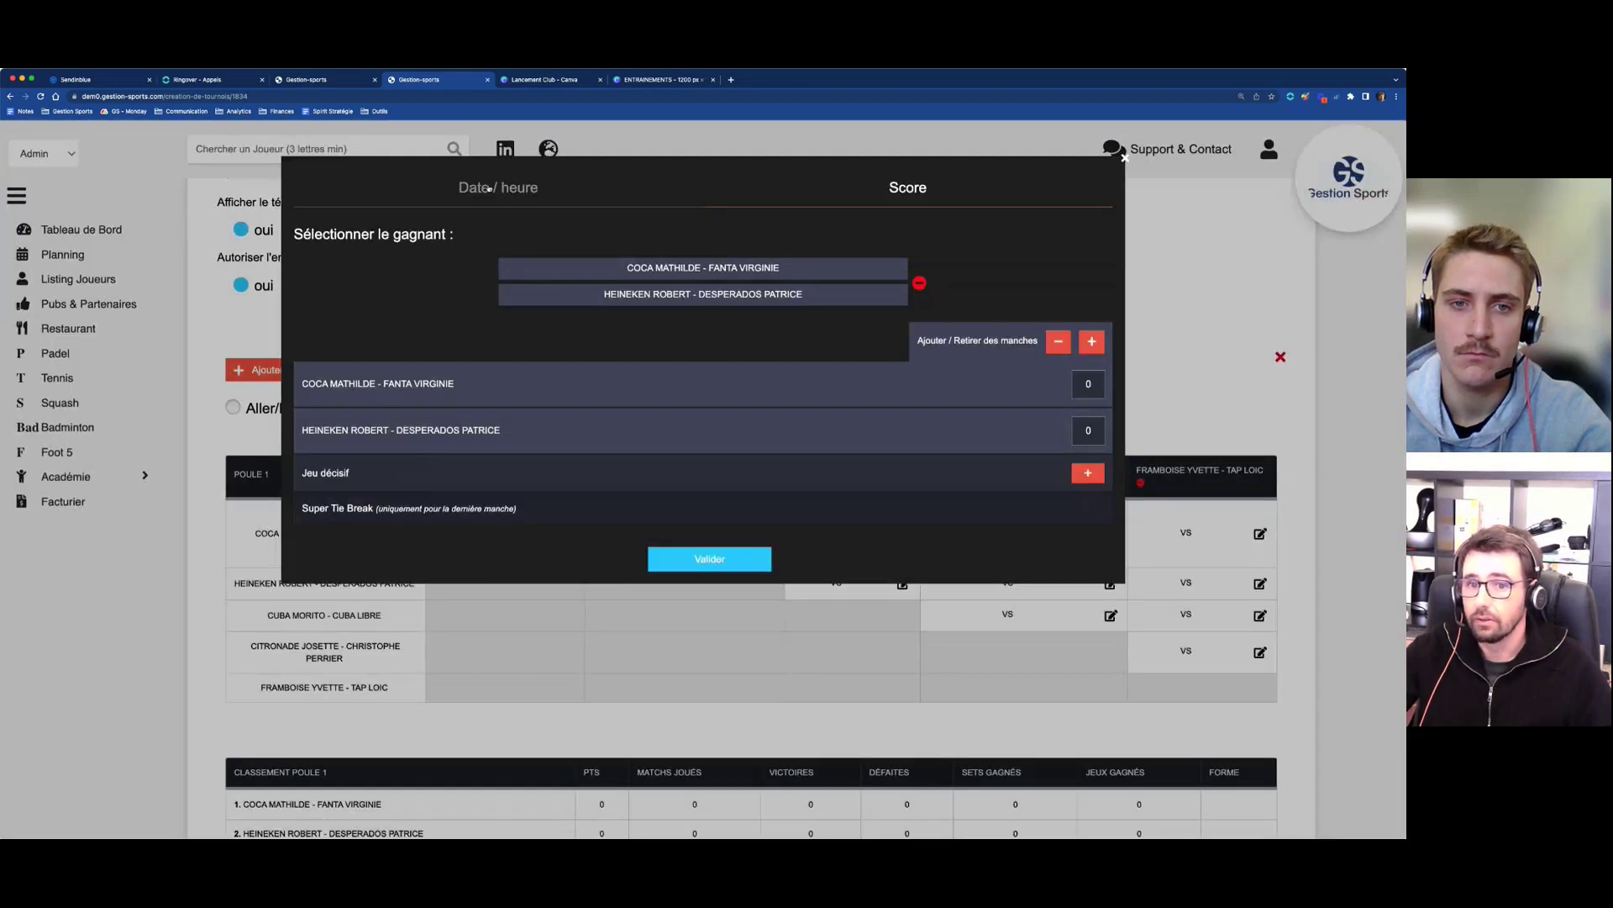
left_click(488, 189)
left_click(310, 275)
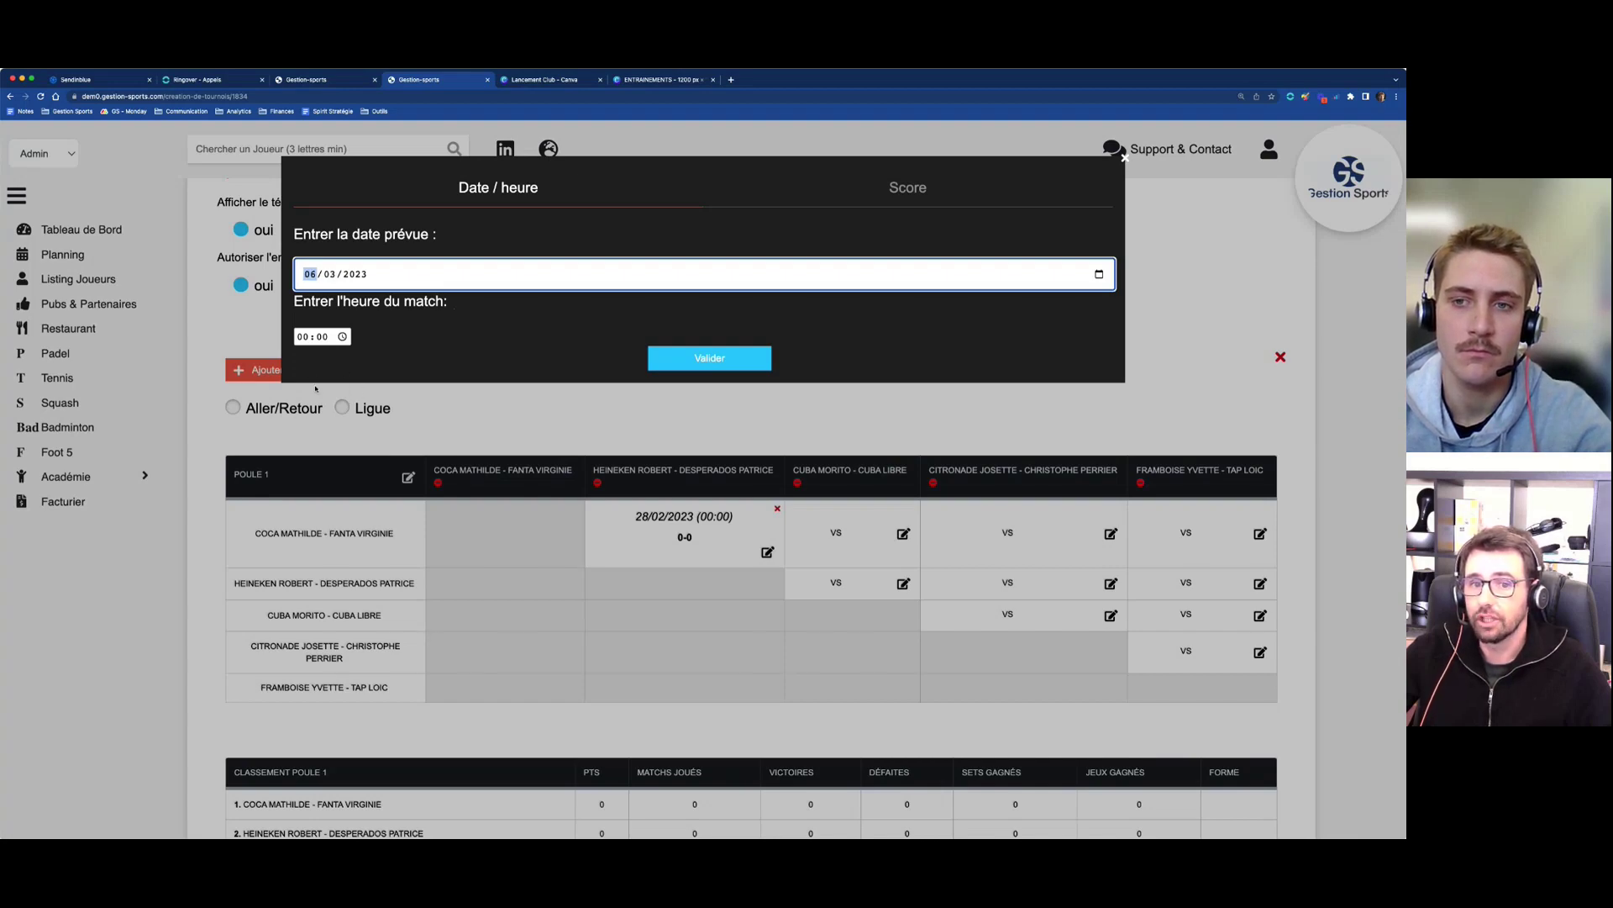
left_click(331, 275)
left_click(299, 337)
type("12")
left_click(710, 358)
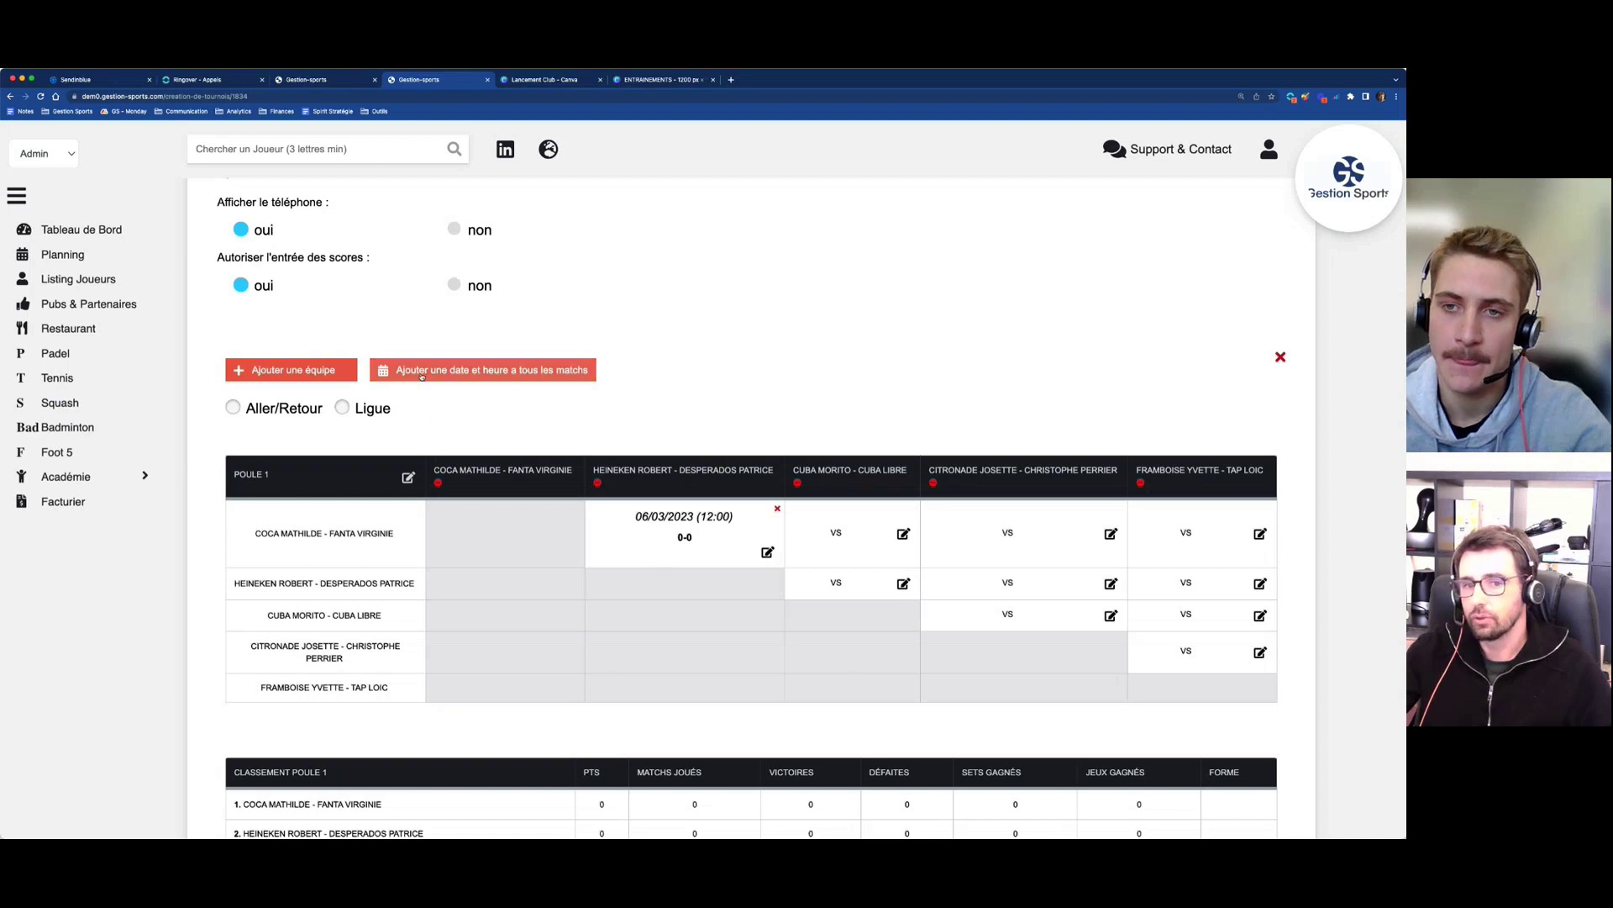
- Schedule all Poule 1 matches for 30/04/2023 at 19:00, deleting and replacing every existing match schedule
left_click(502, 375)
left_click(638, 367)
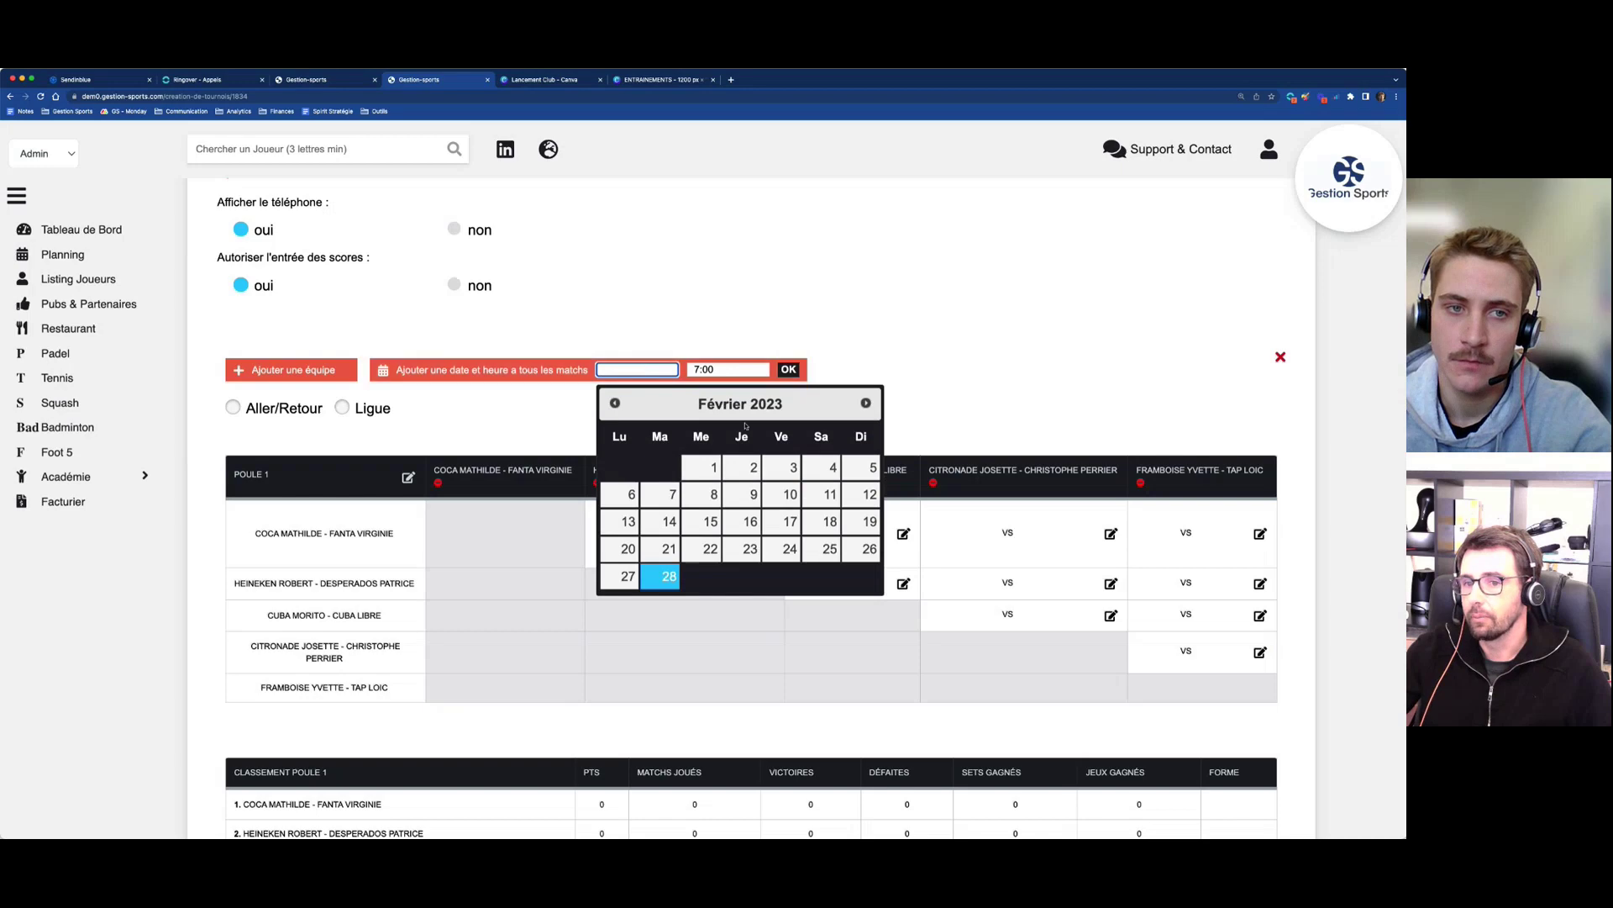
left_click(867, 404)
left_click(868, 403)
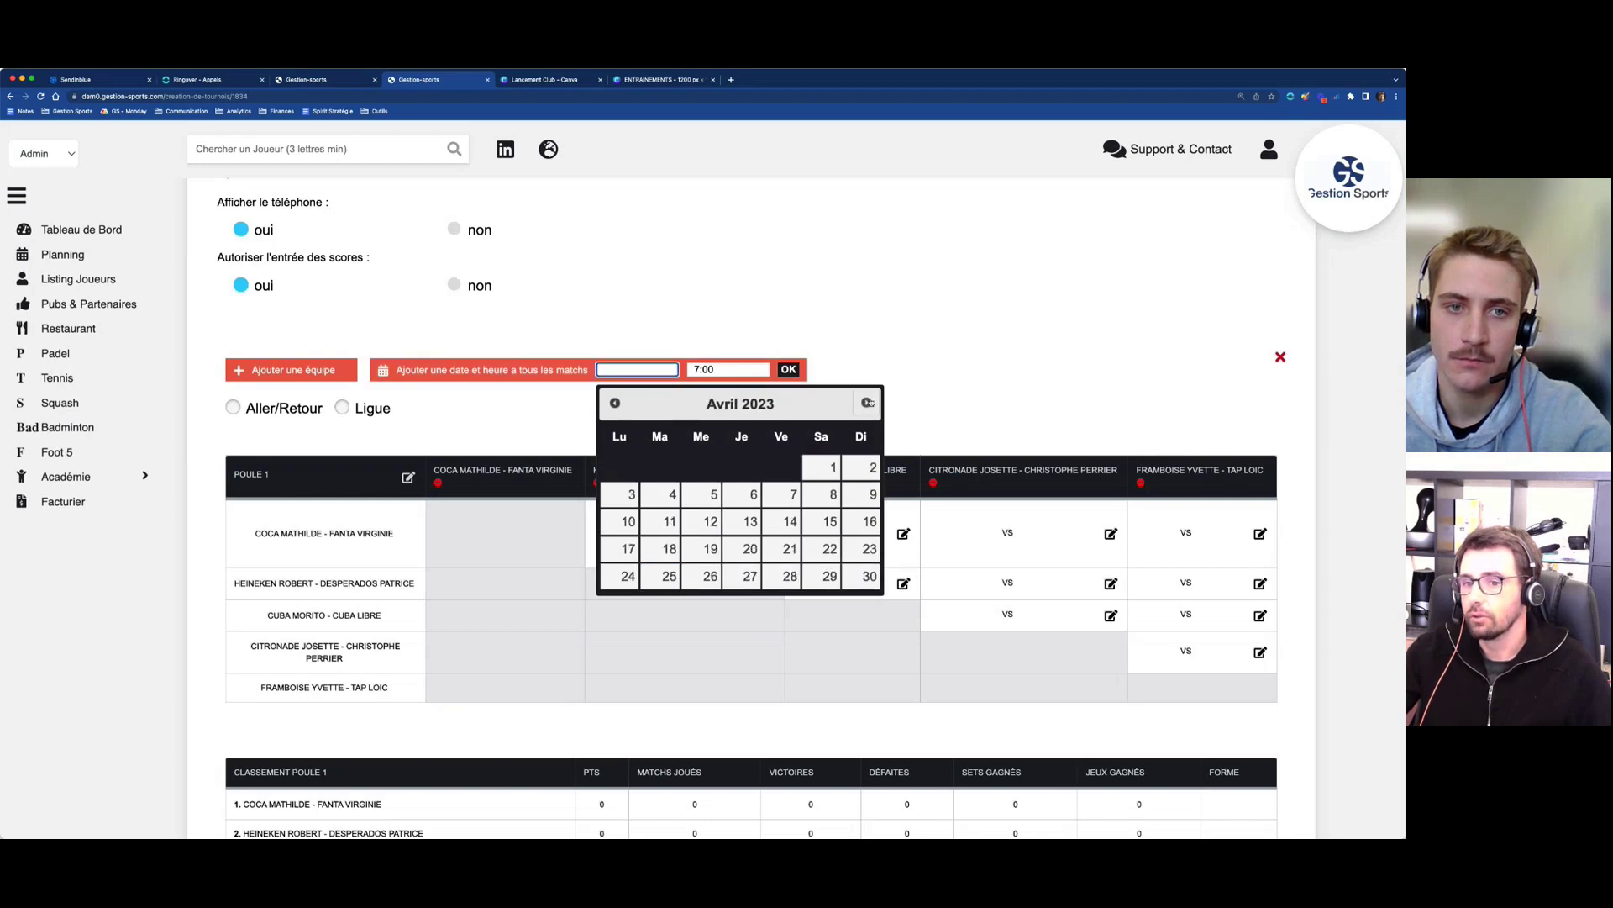
left_click(866, 576)
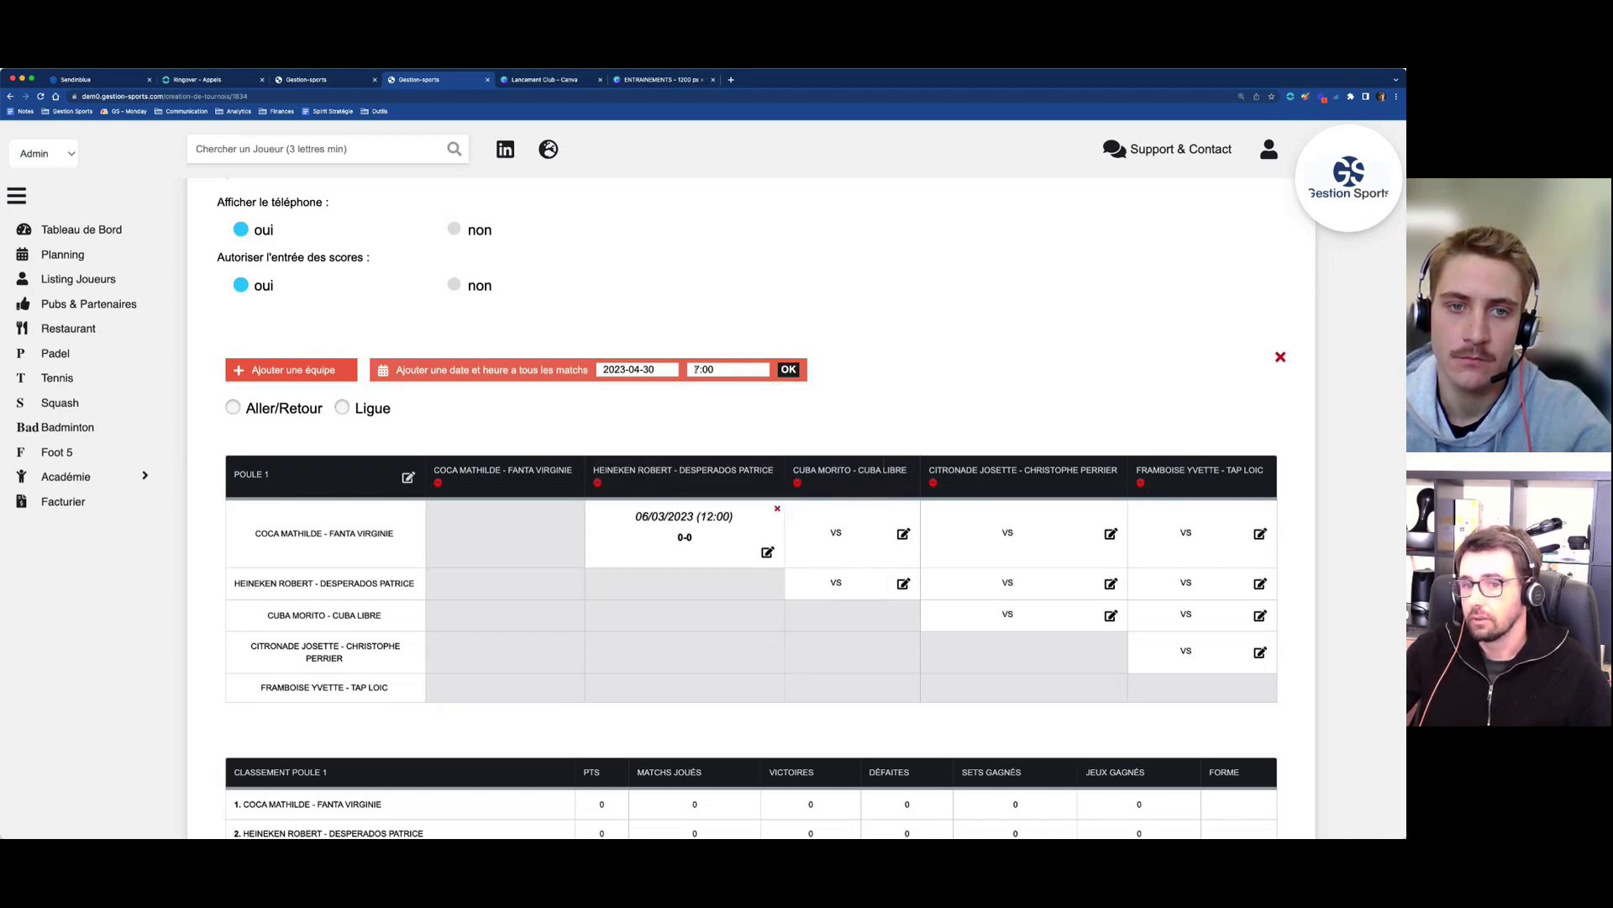
left_click(697, 369)
type("19")
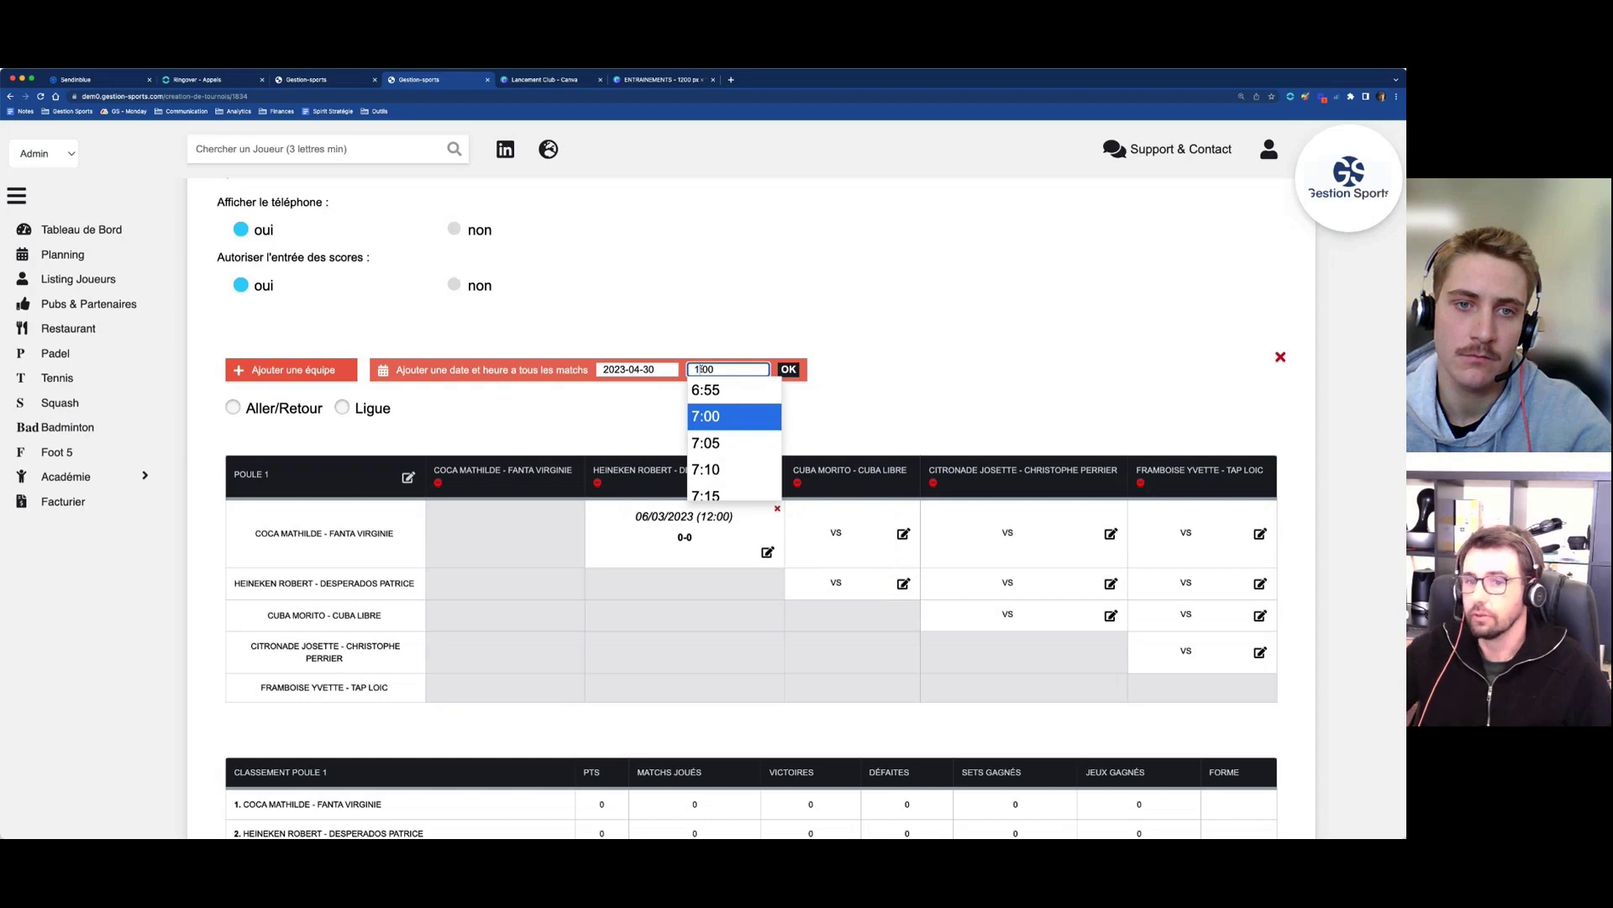
left_click(824, 361)
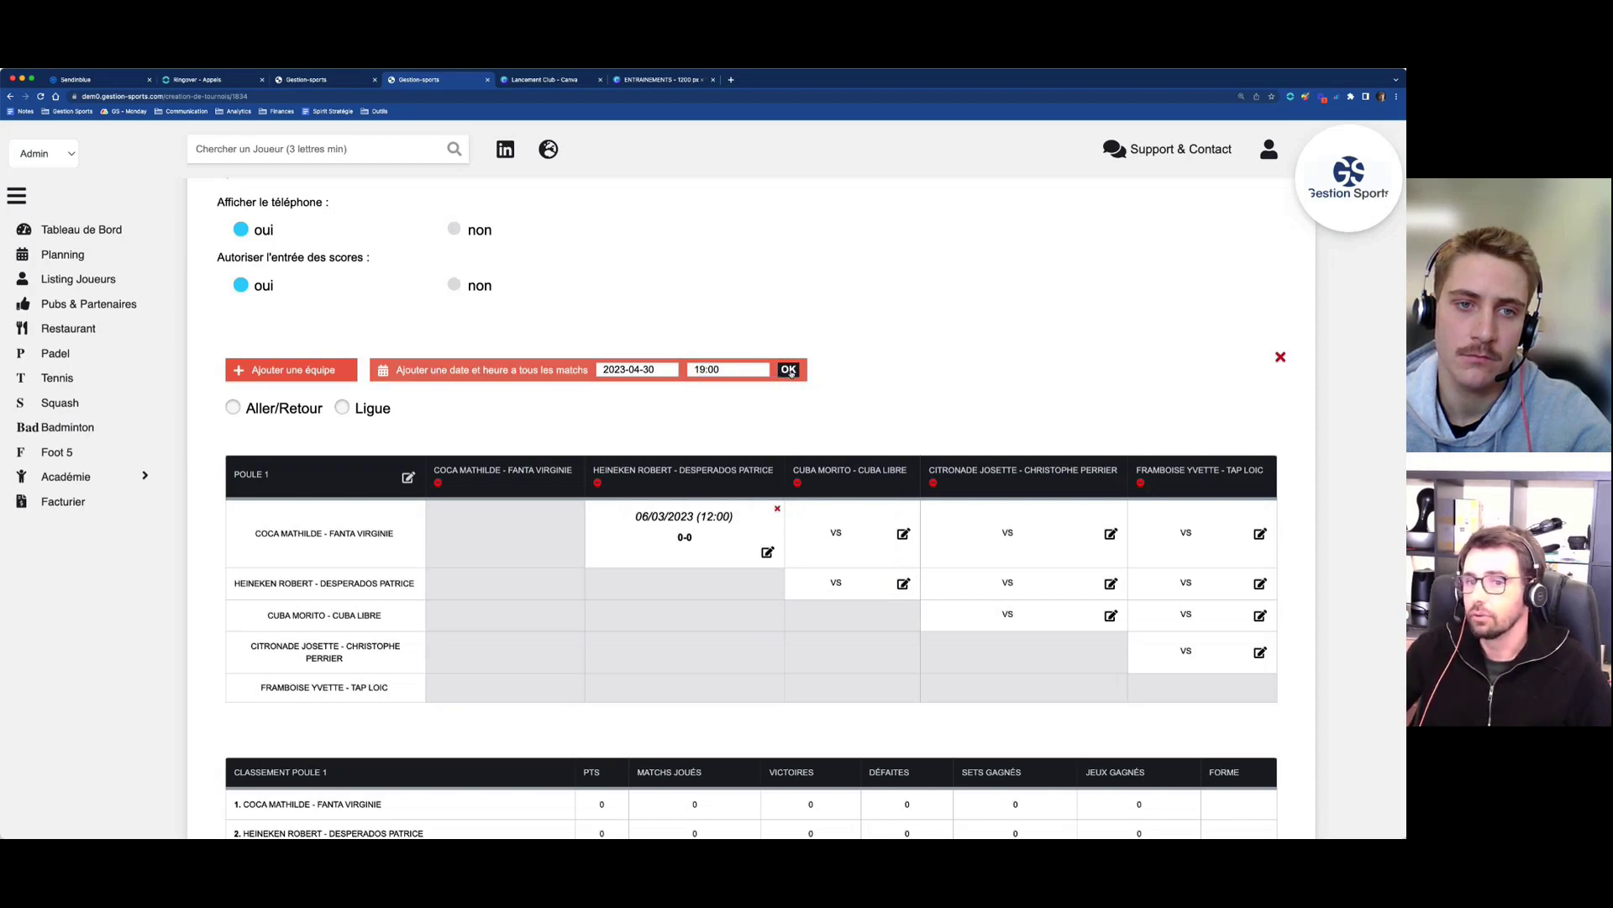
left_click(789, 370)
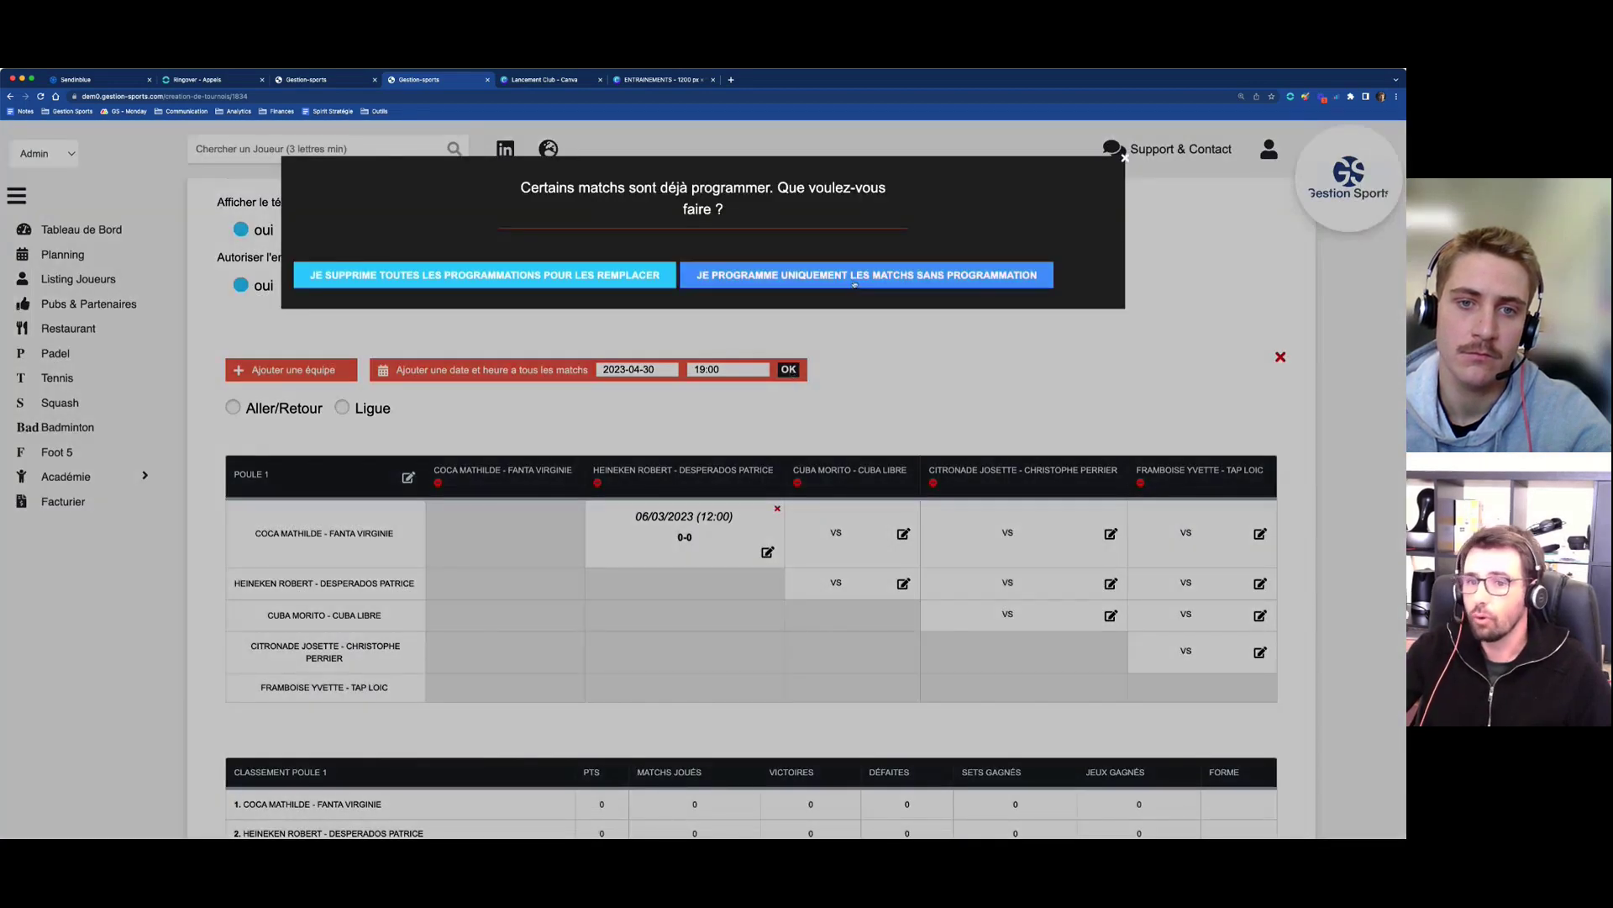
left_click(502, 275)
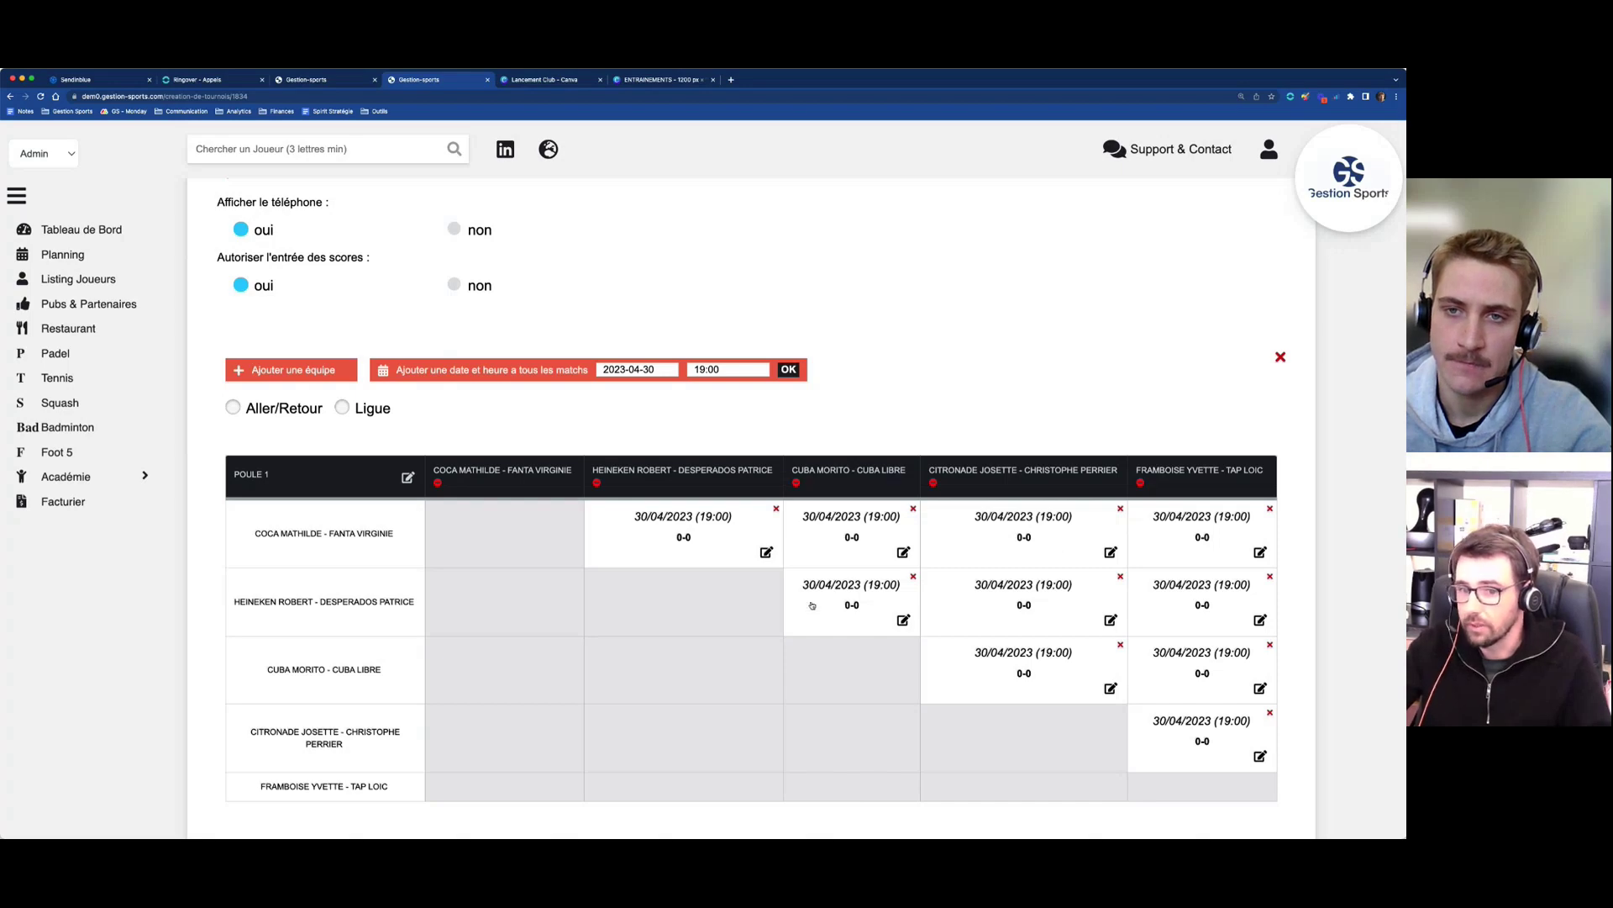
- Record the match between the first and second listed teams as a 6-0, 6-0 win for the first team
scroll(779, 616, "down", 5)
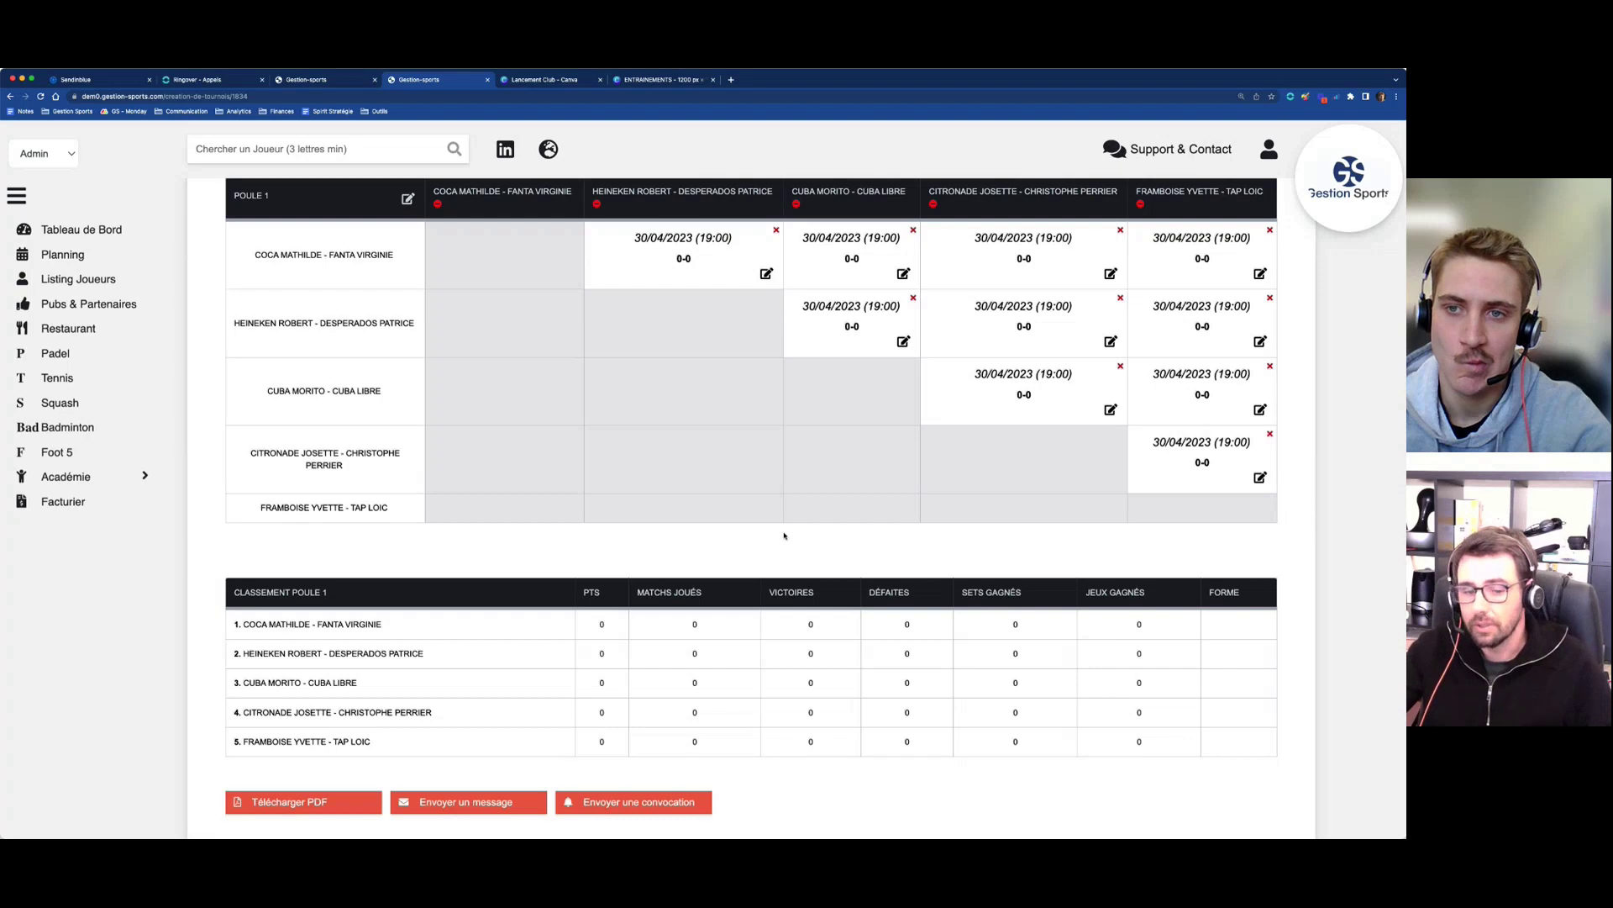
scroll(784, 535, "up", 3)
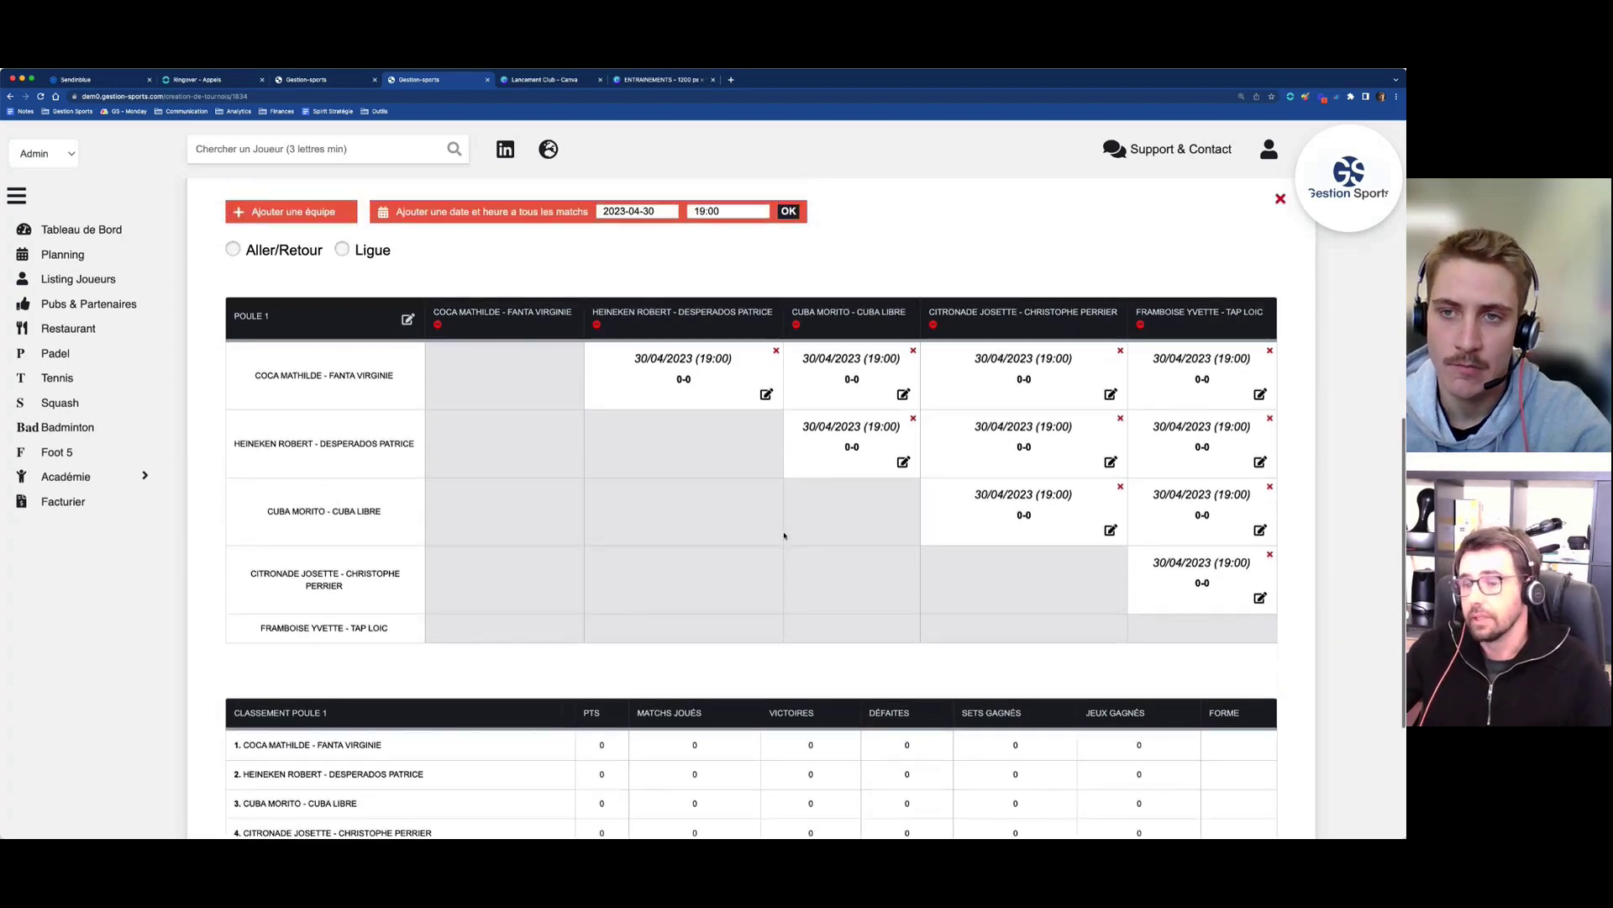
scroll(784, 536, "up", 3)
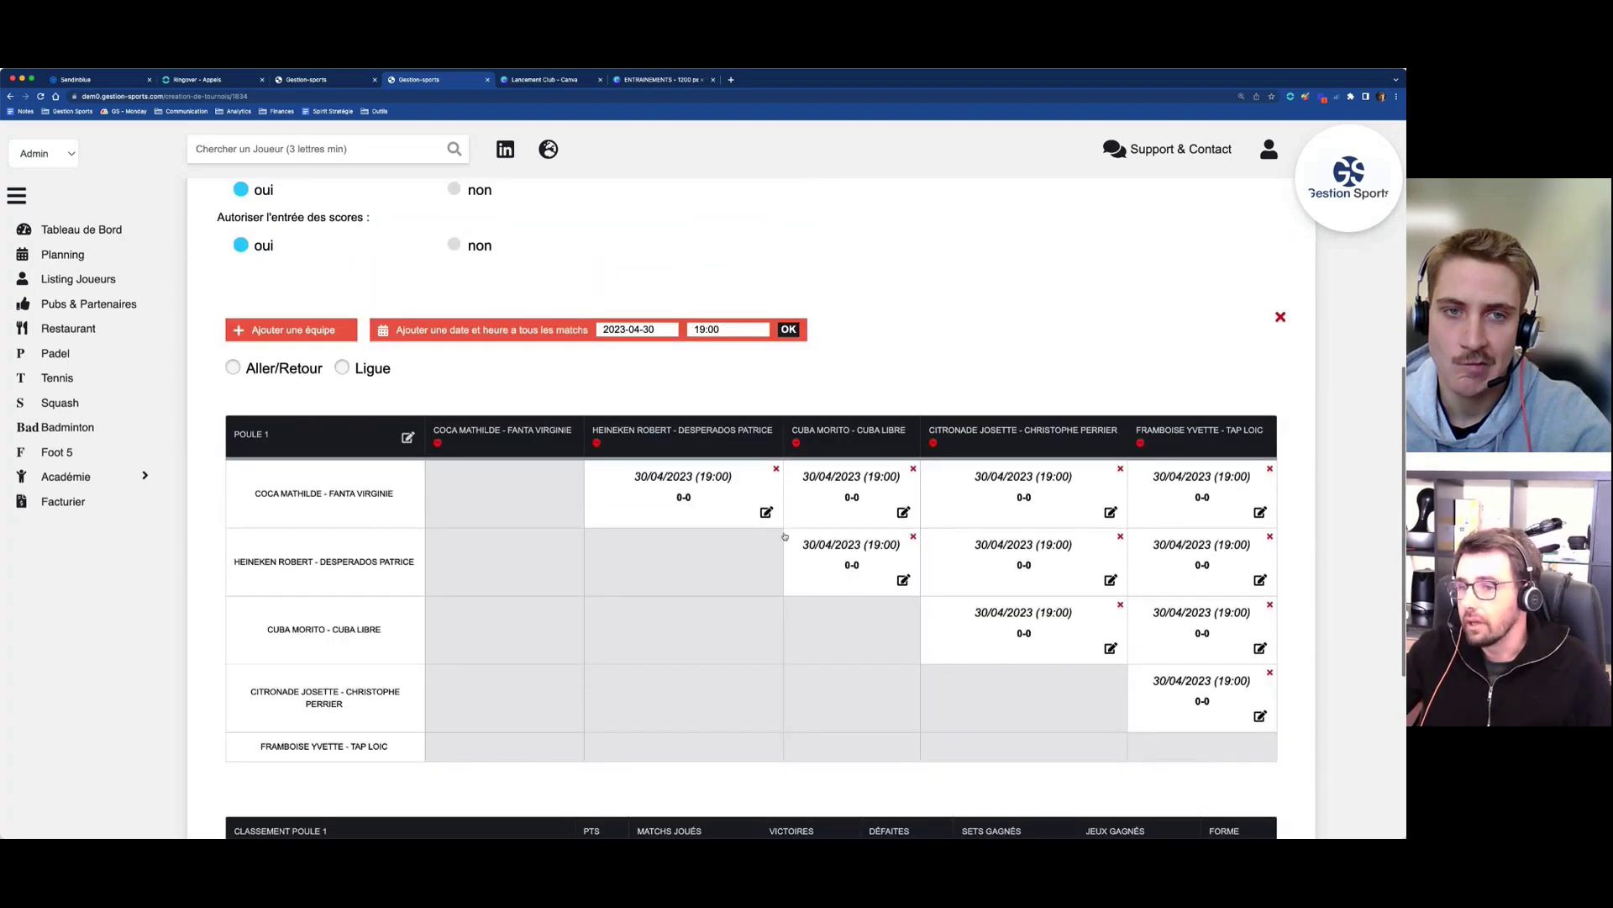
left_click(766, 513)
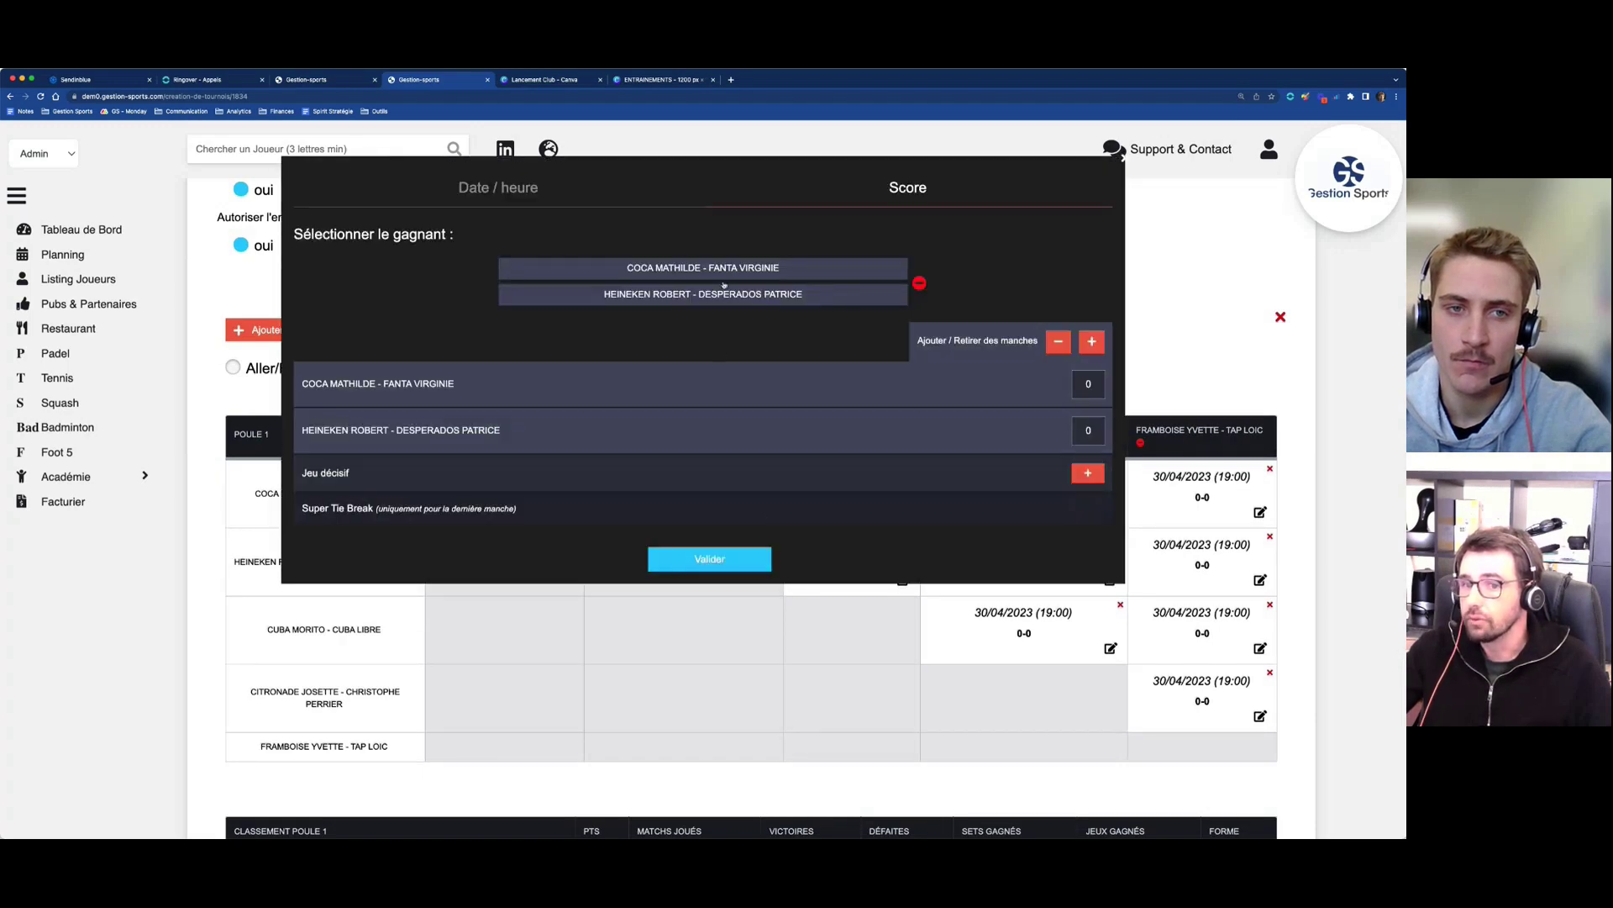
left_click(728, 269)
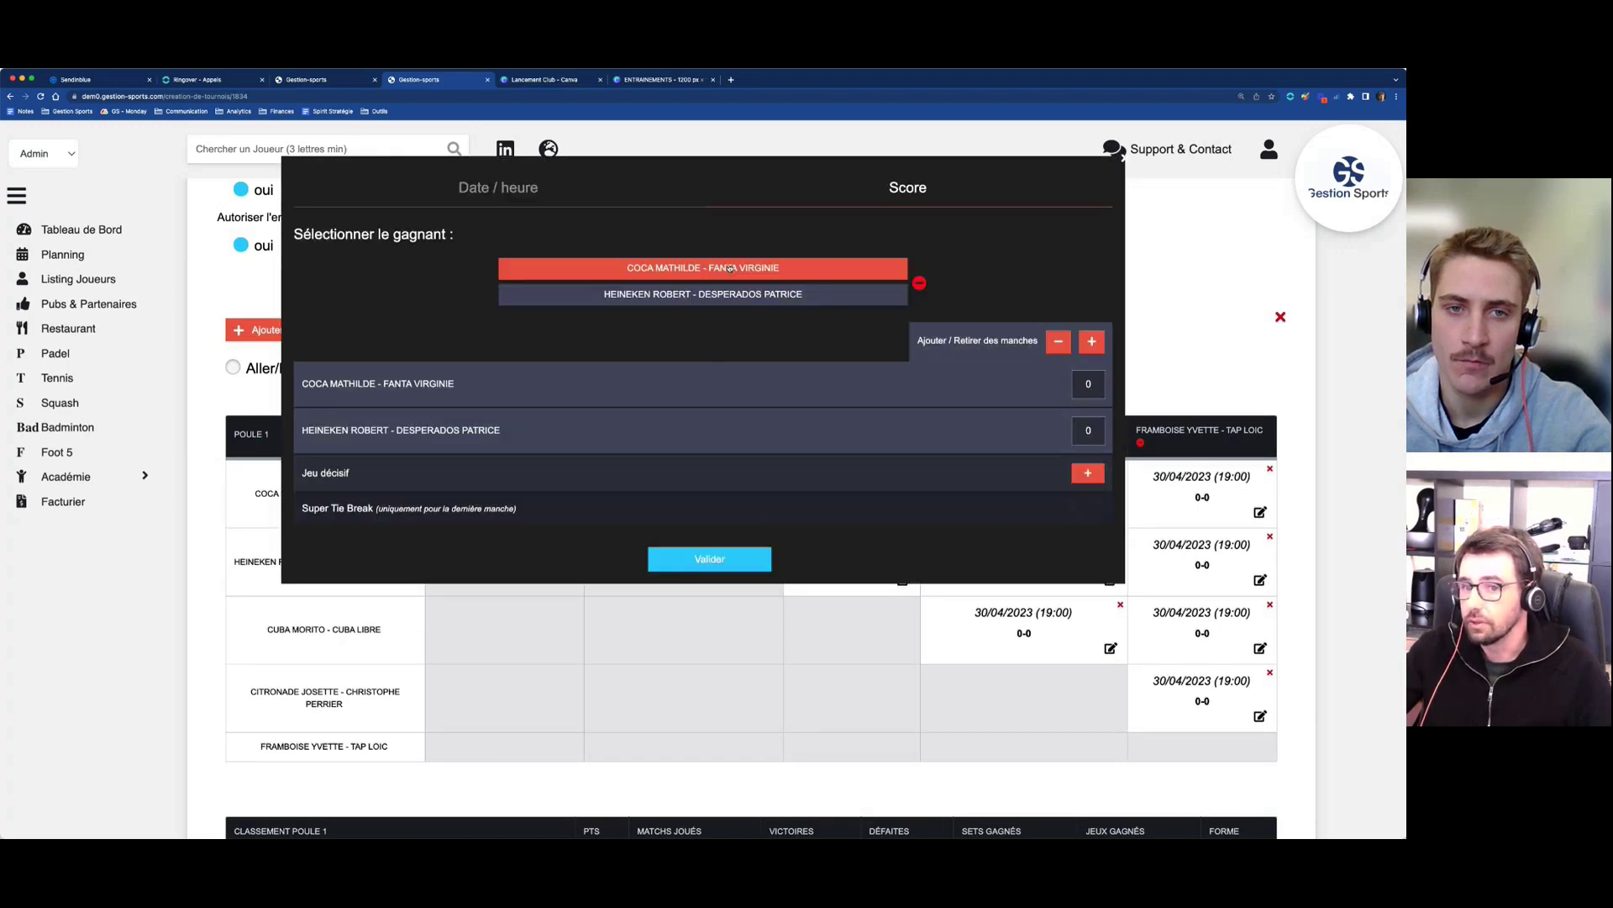
left_click(1092, 341)
left_click(1039, 383)
type("6")
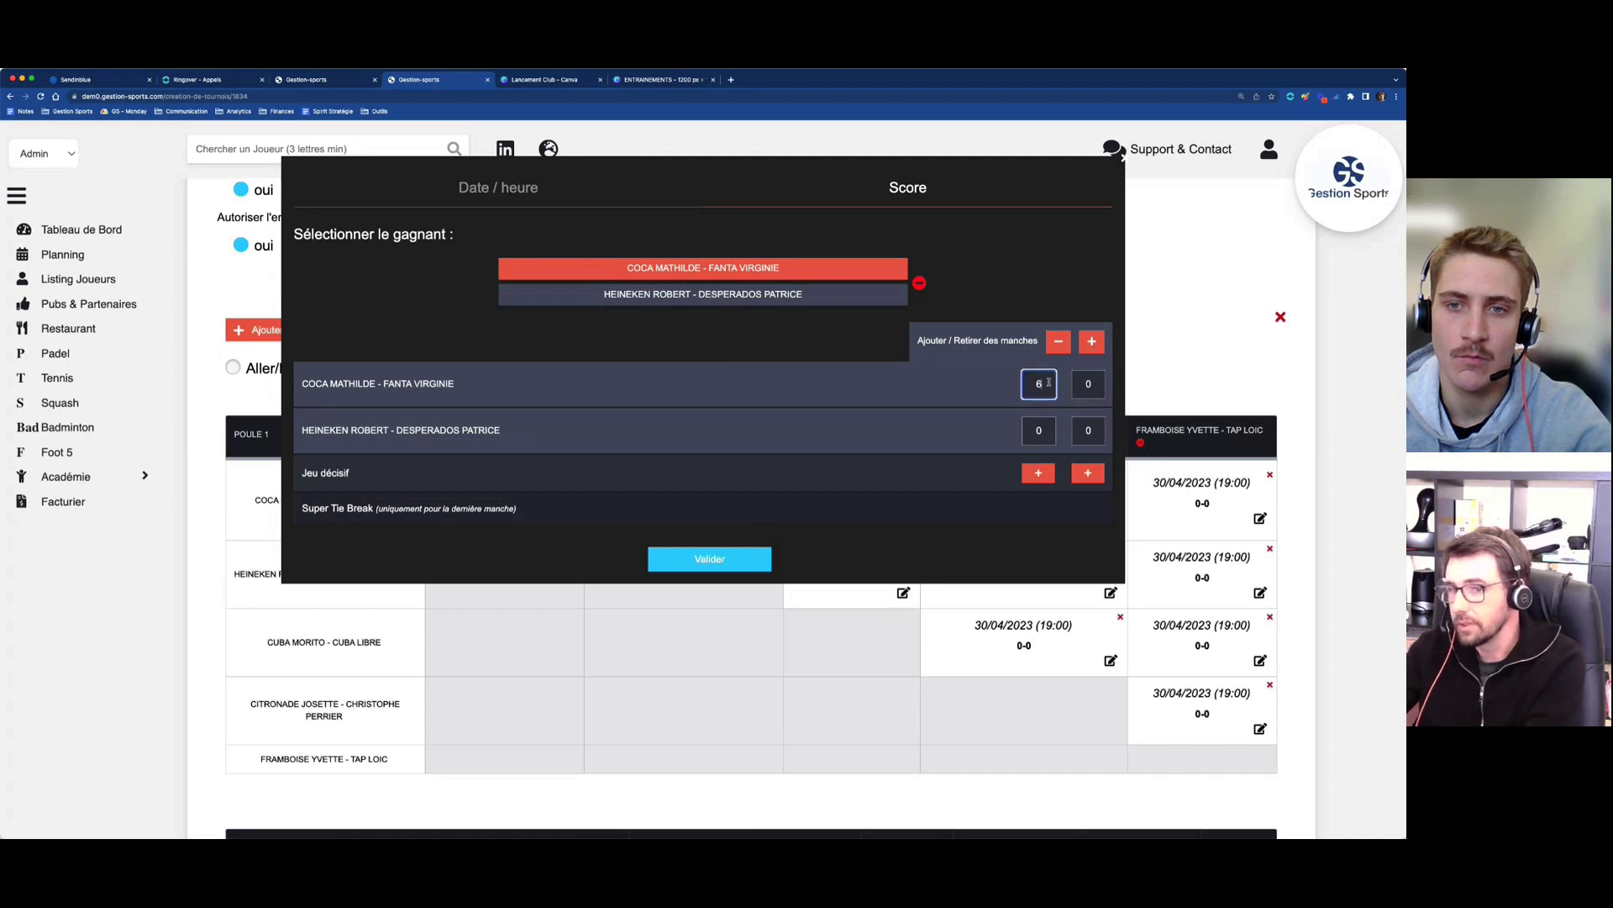
left_click(1076, 383)
type("6")
left_click(708, 559)
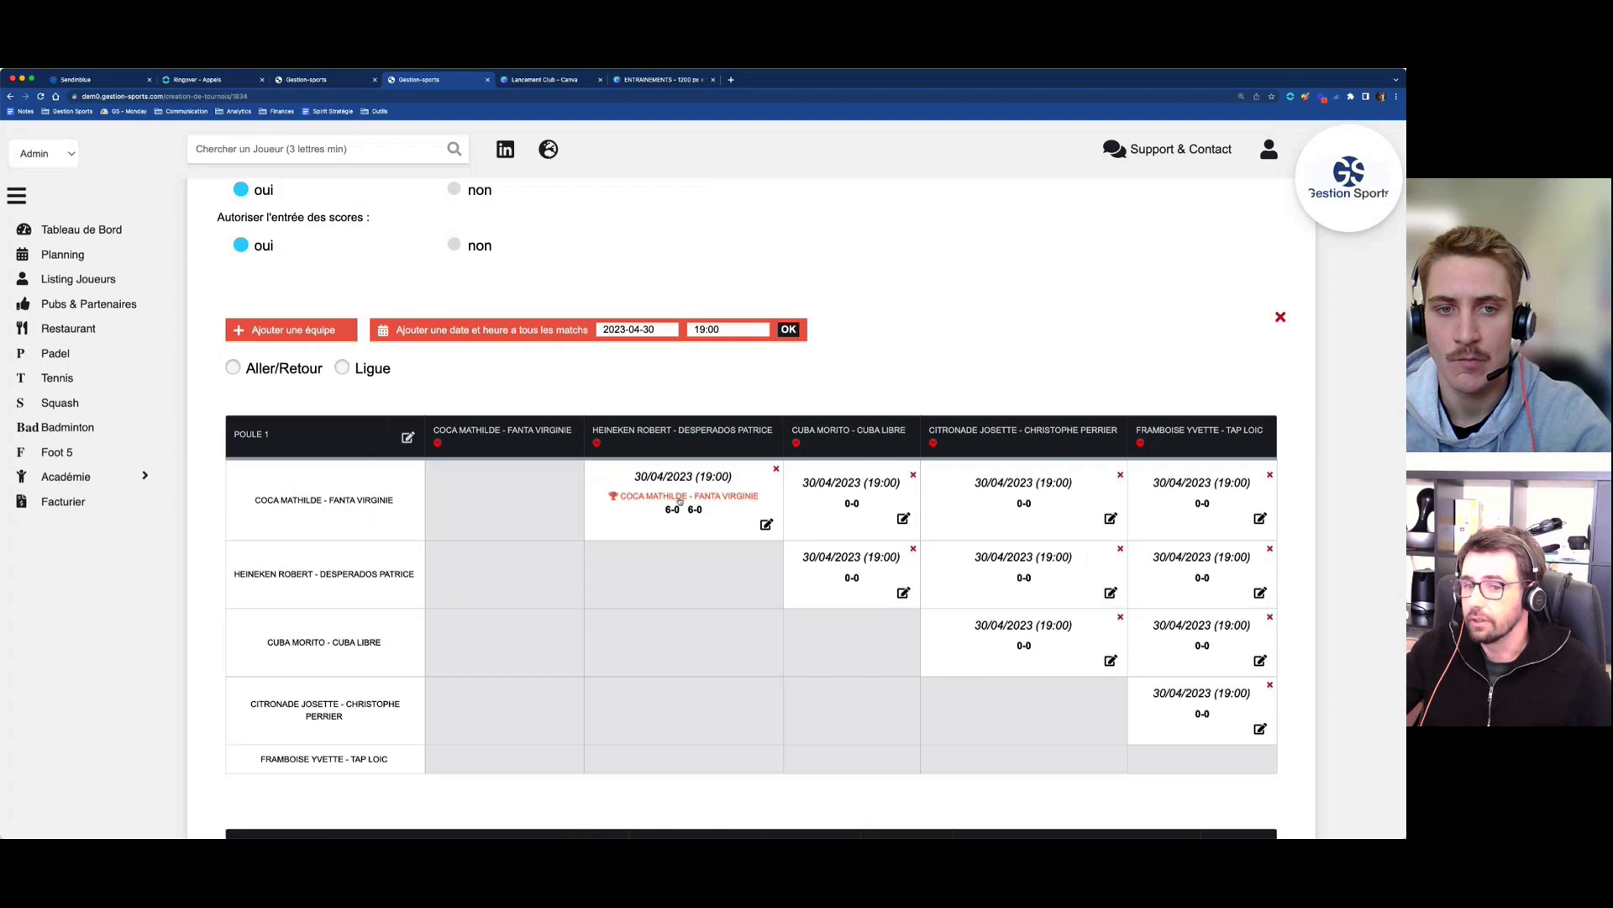
- Rename Poule 1 as LEBRON
scroll(702, 524, "down", 5)
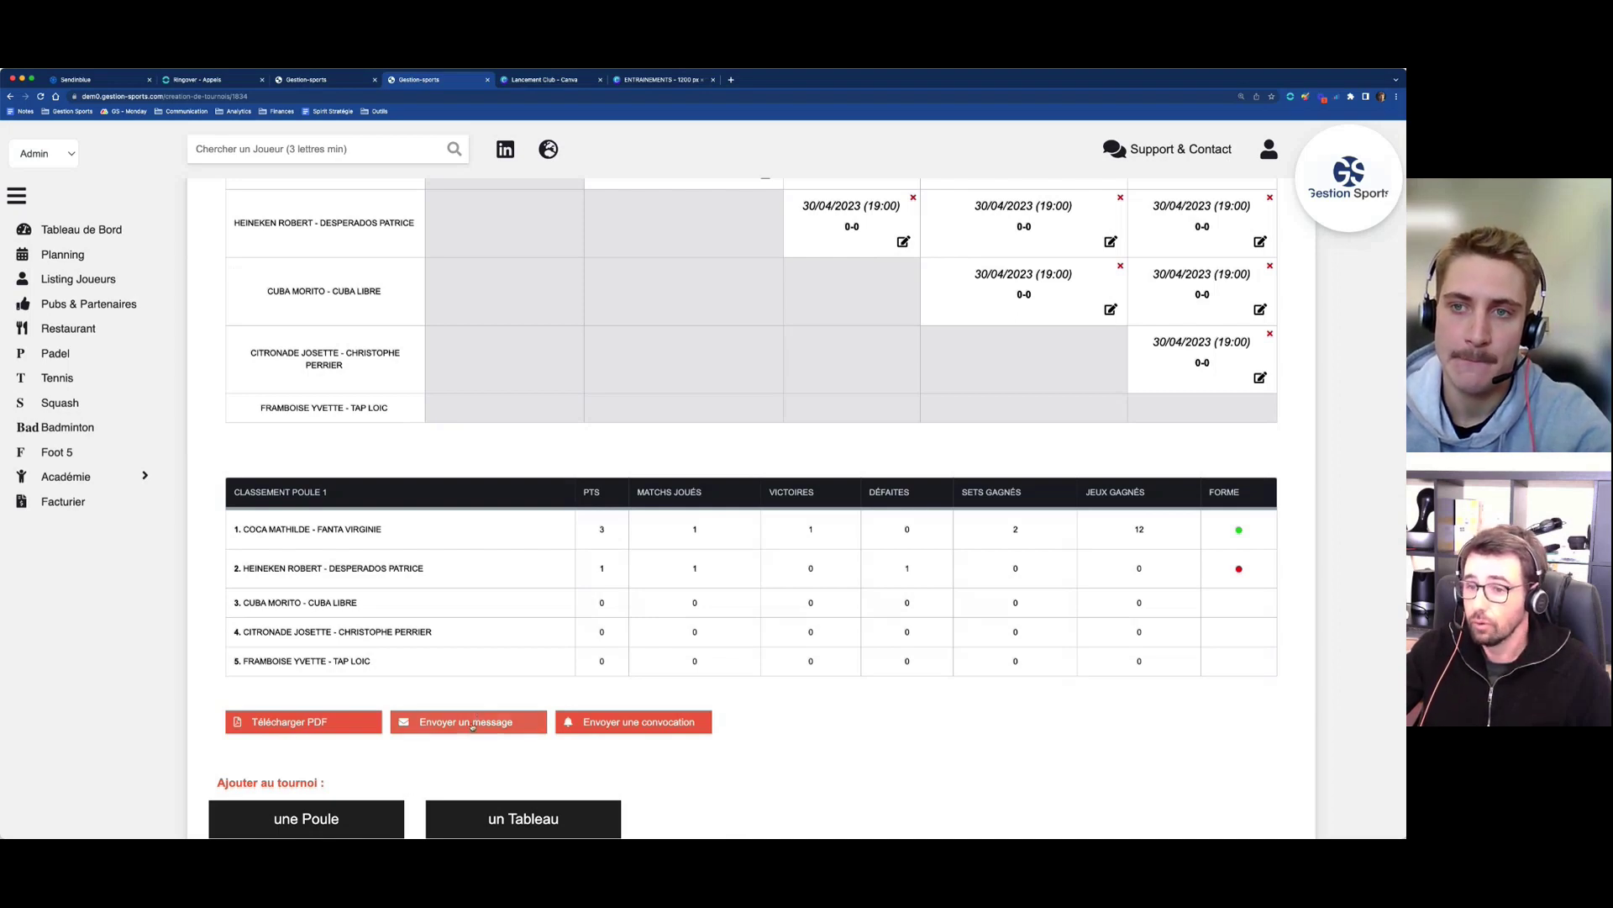
scroll(470, 727, "up", 1)
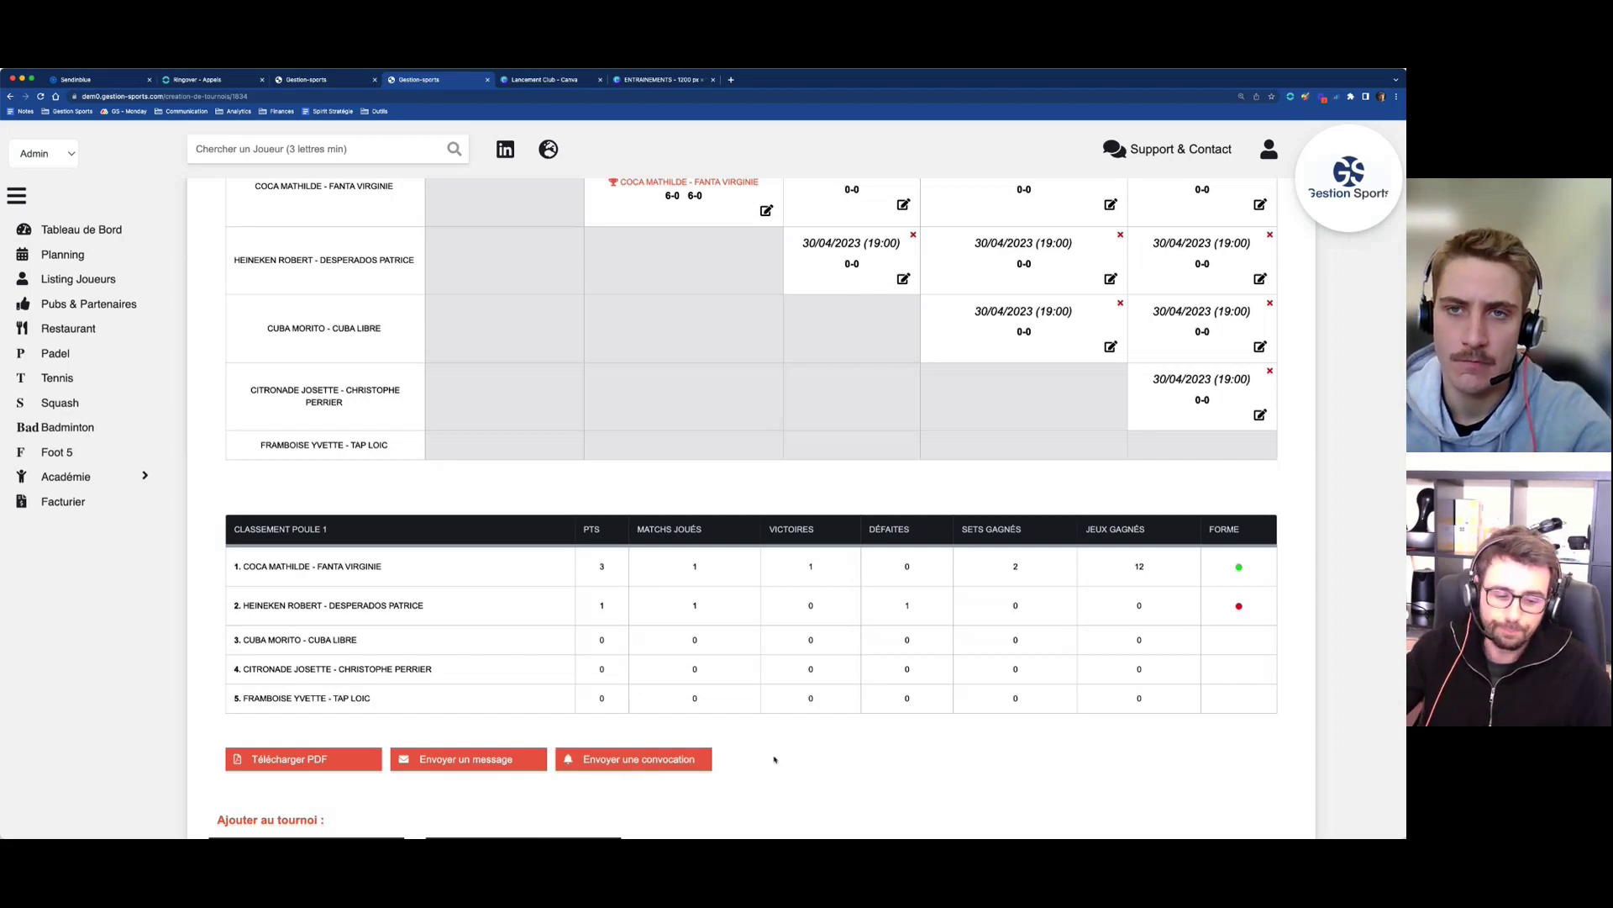
scroll(774, 759, "up", 3)
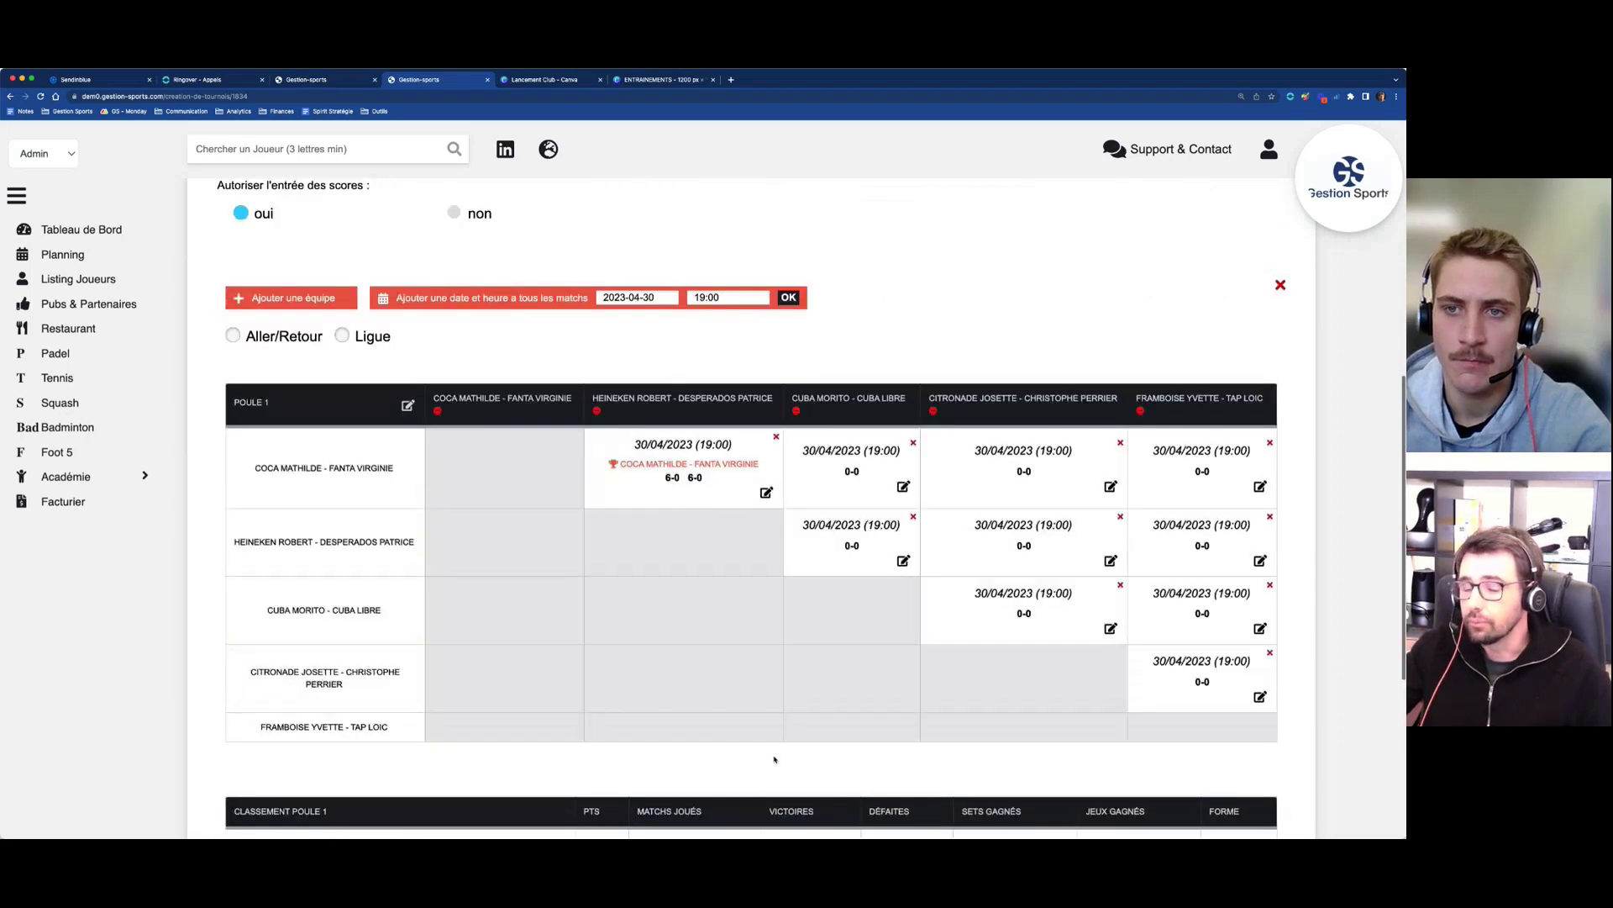
scroll(770, 752, "down", 5)
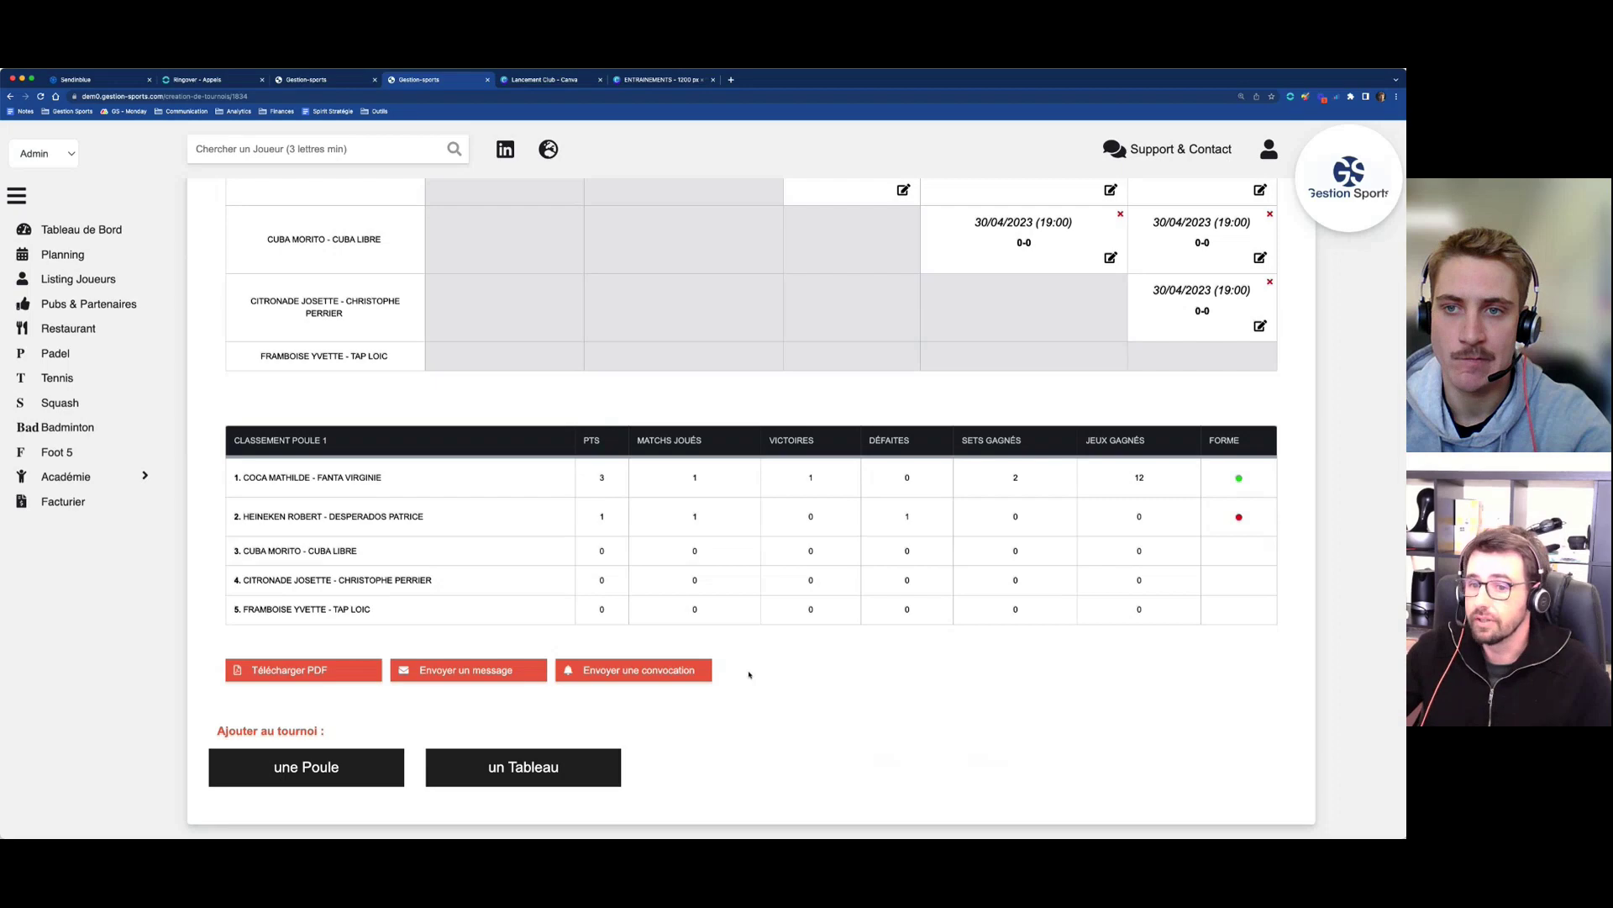
scroll(748, 672, "up", 6)
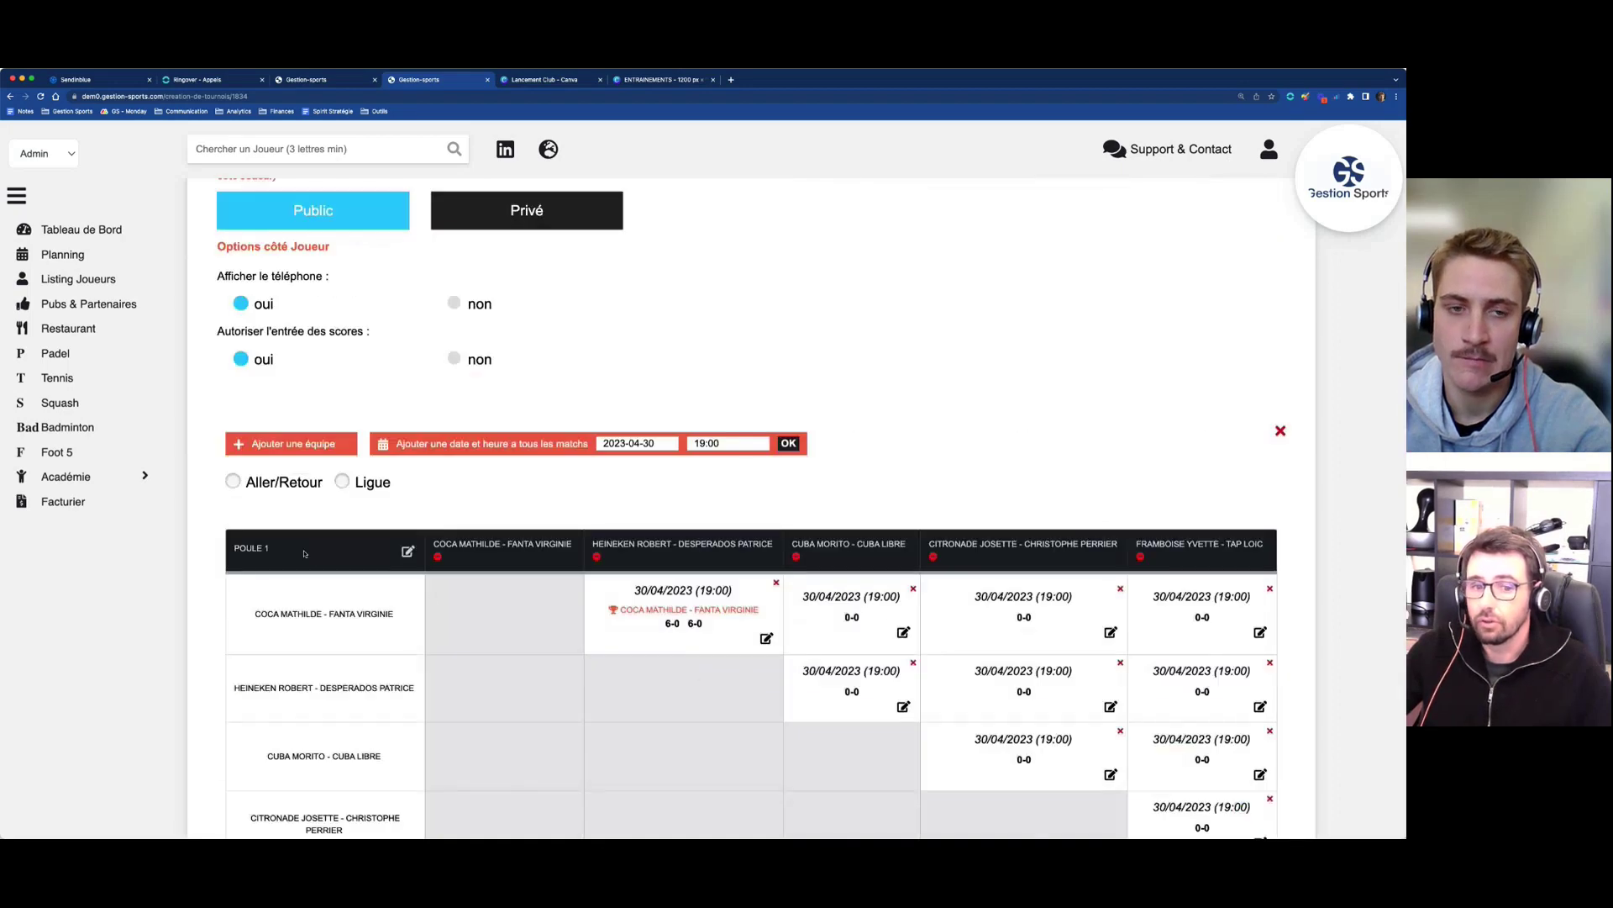
left_click(408, 551)
left_click(495, 253)
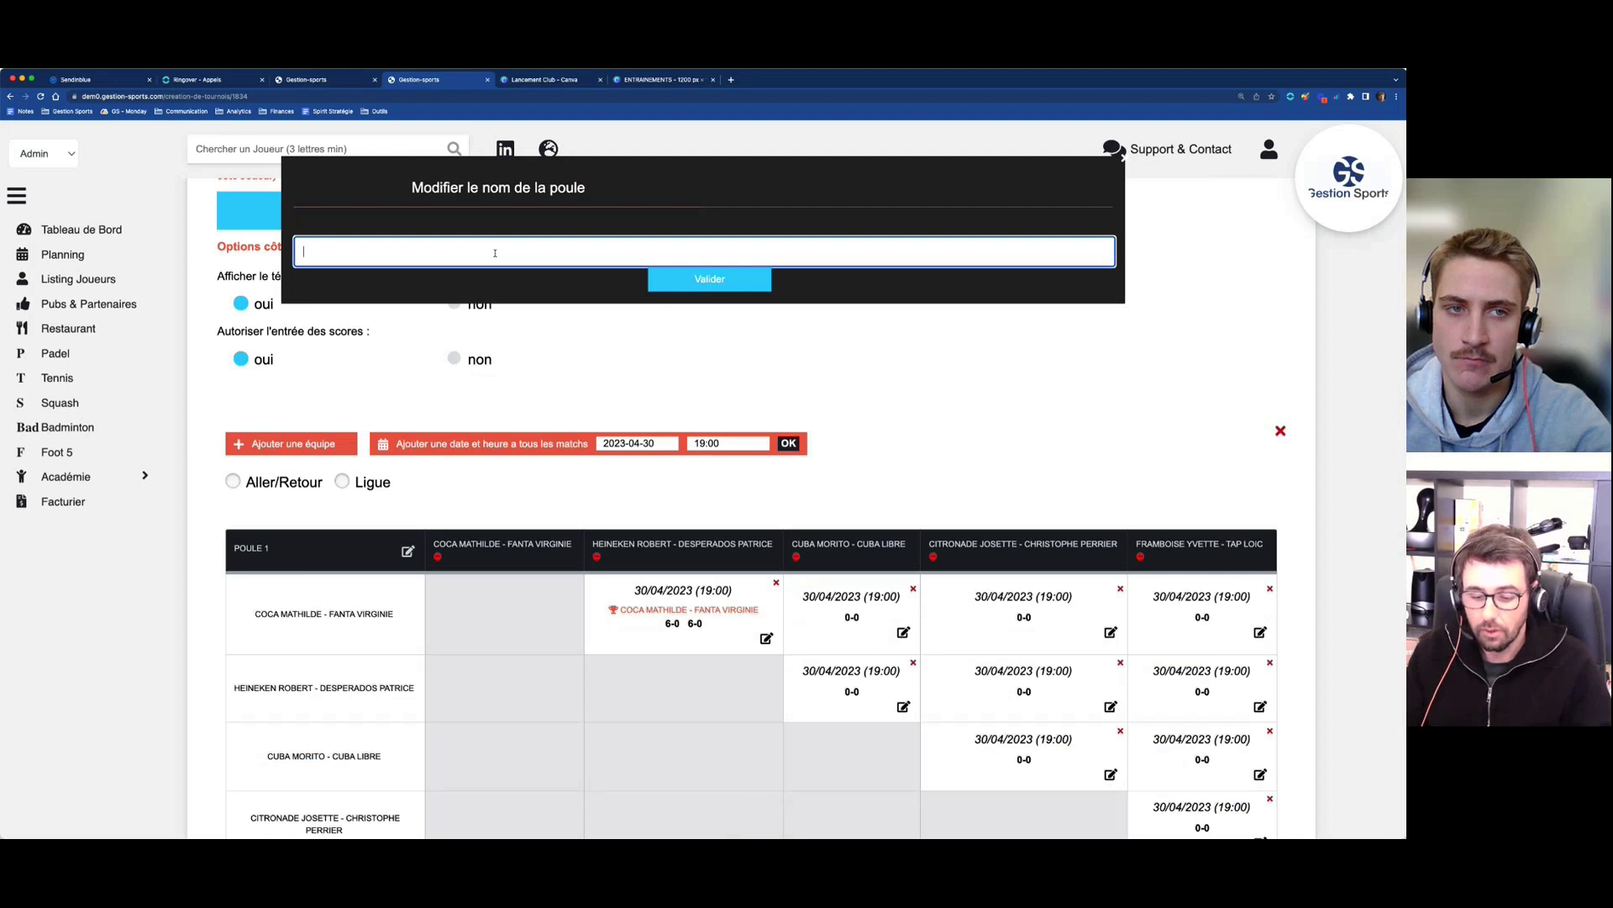
type("LEBRON")
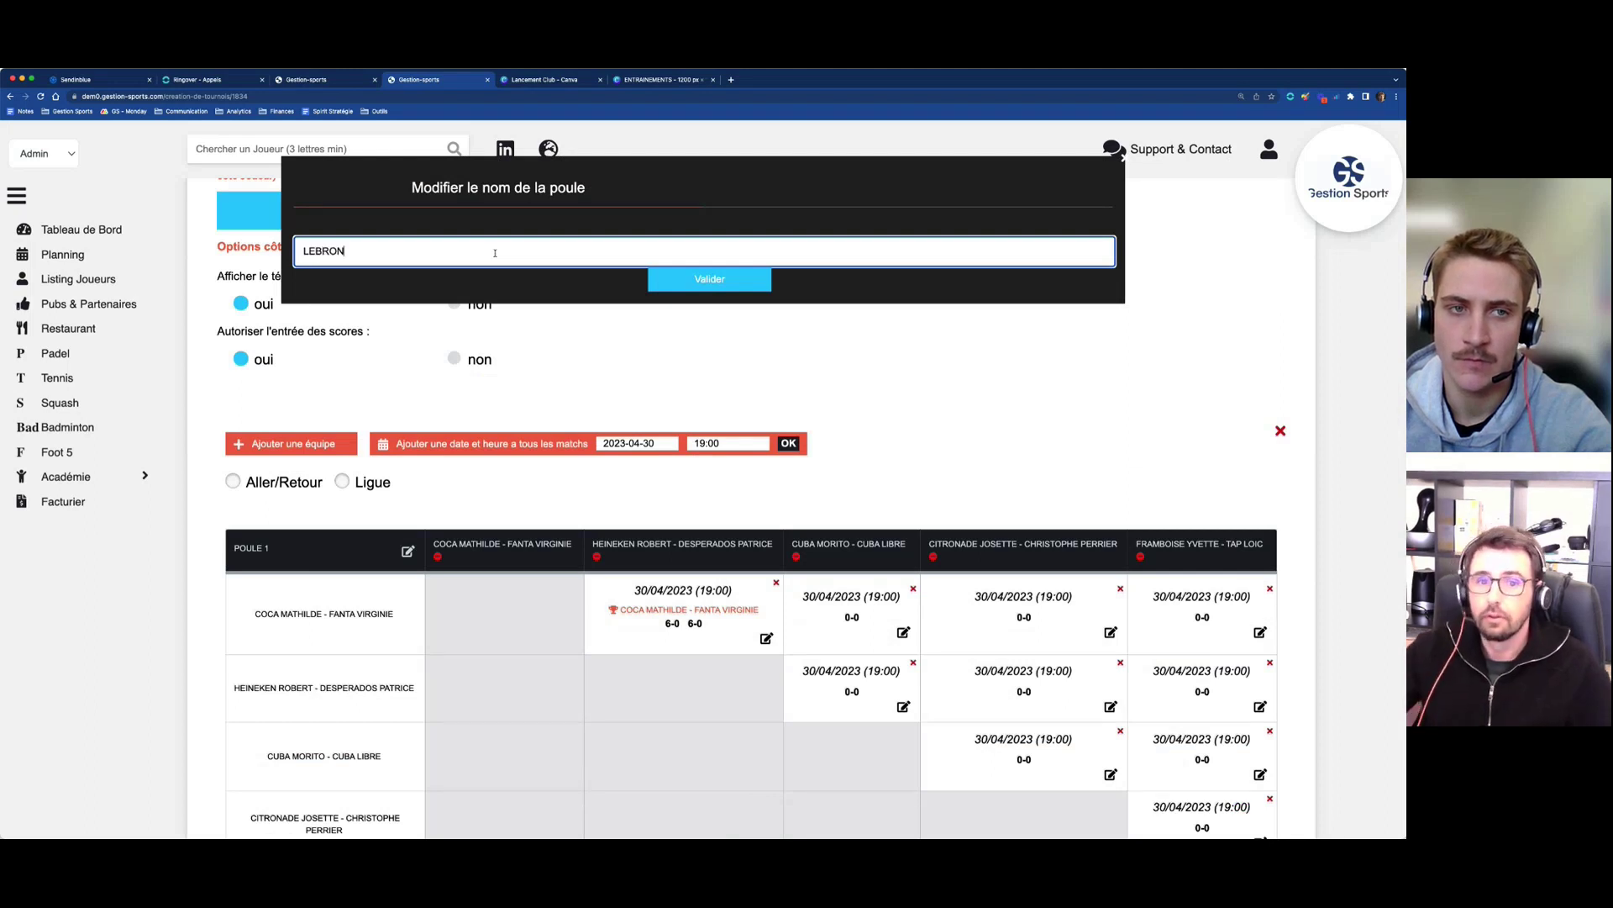
key("Return")
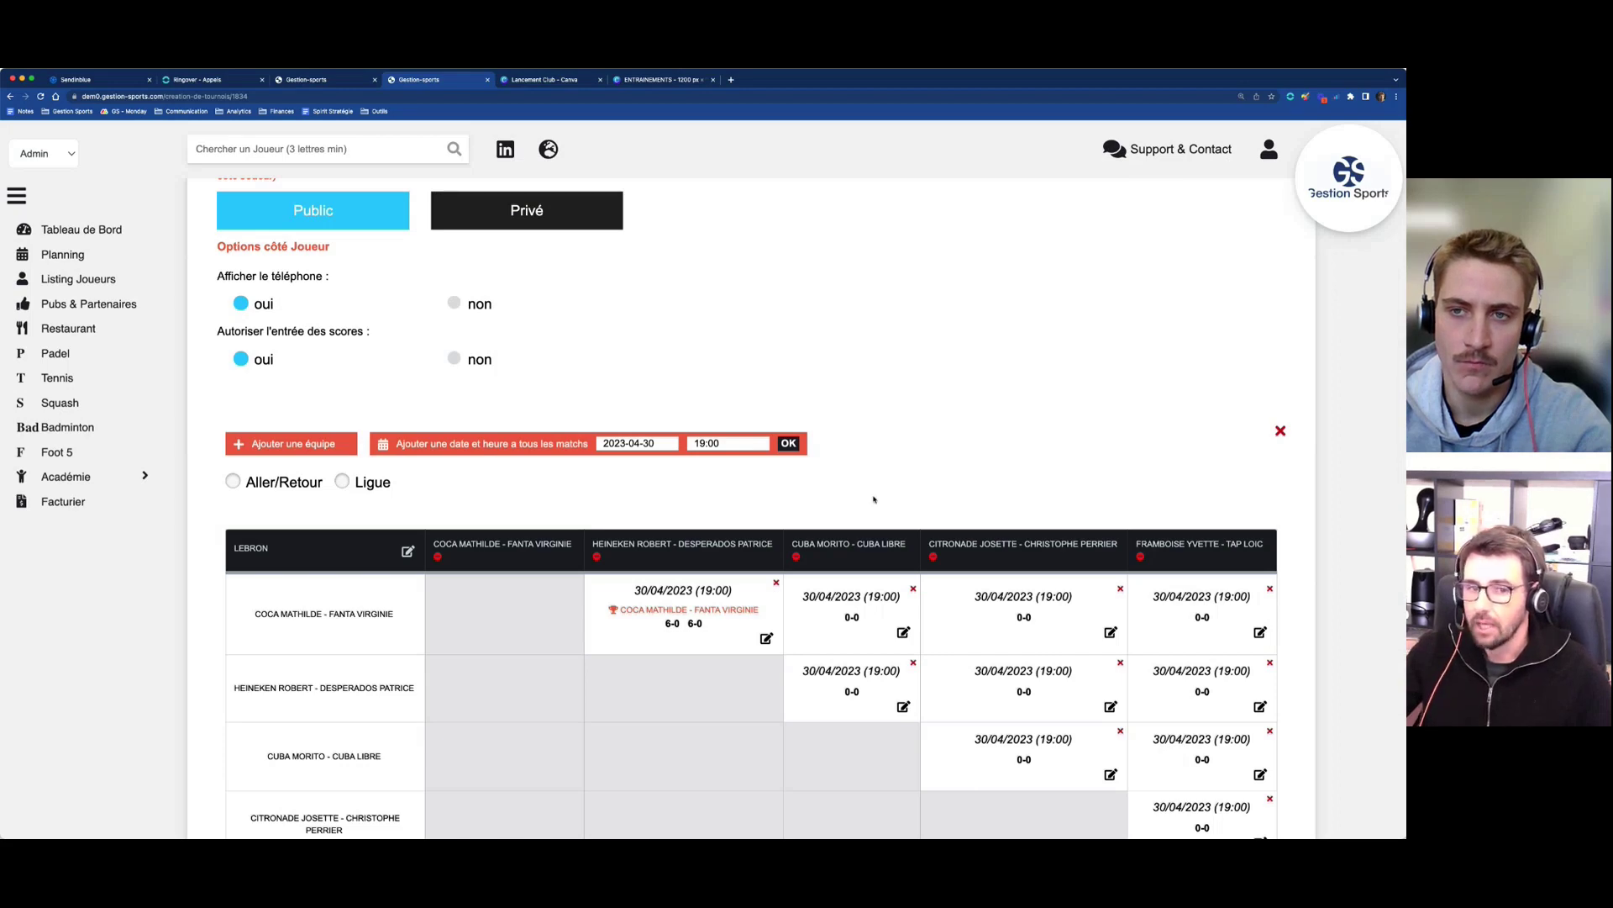
- Leave the admin session and sign in to the player side with the prefilled Joueur credentials
scroll(874, 499, "down", 5)
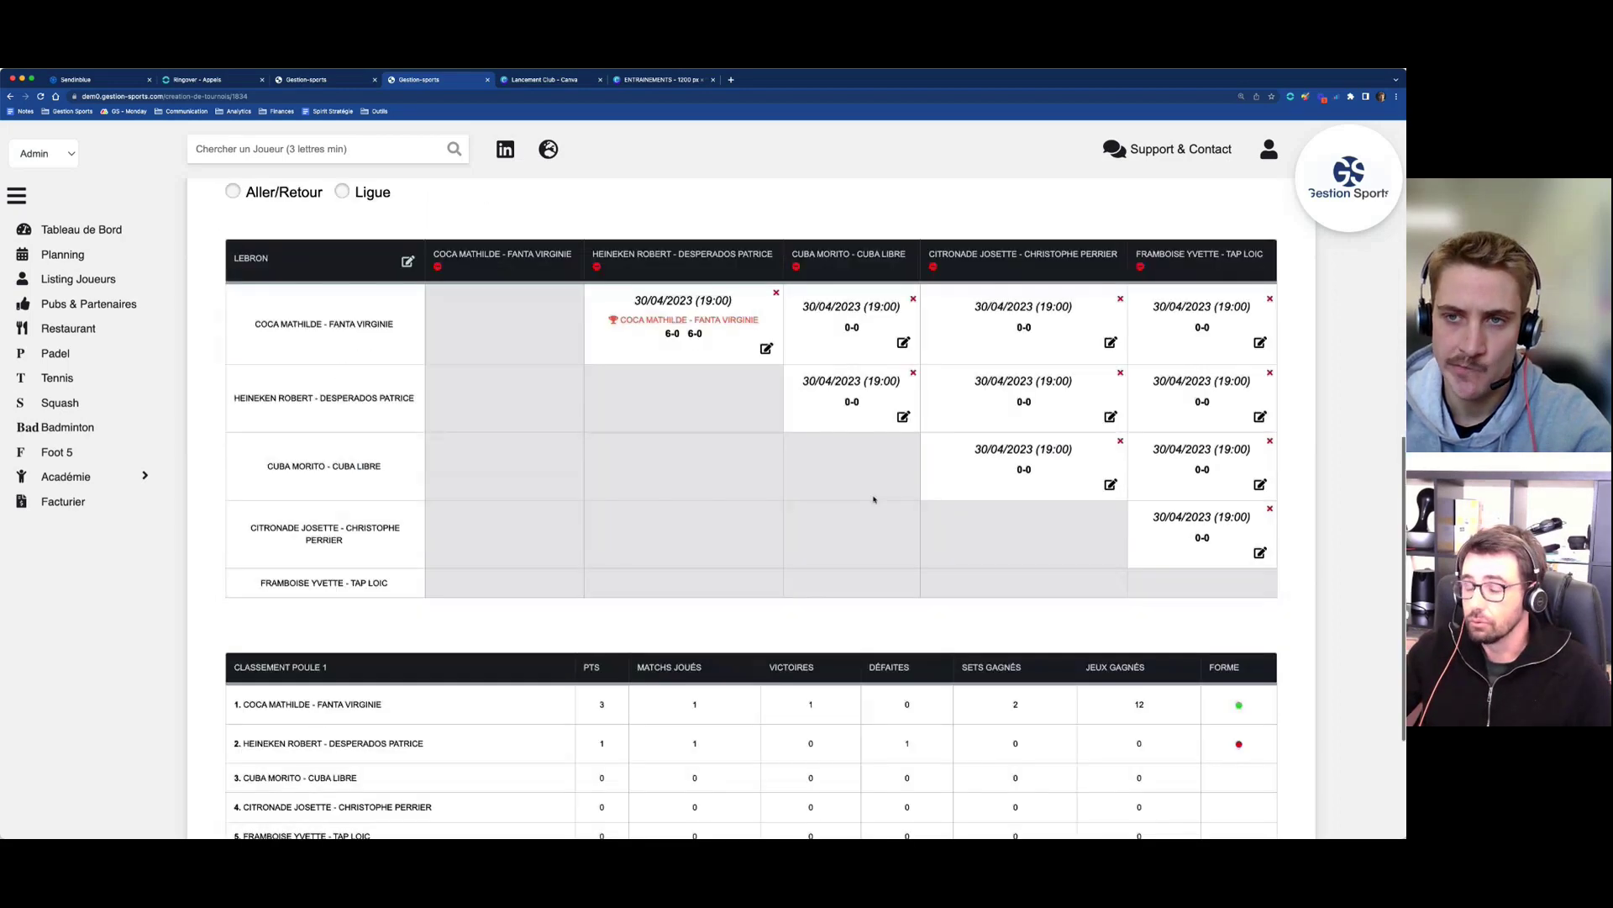
scroll(874, 499, "down", 2)
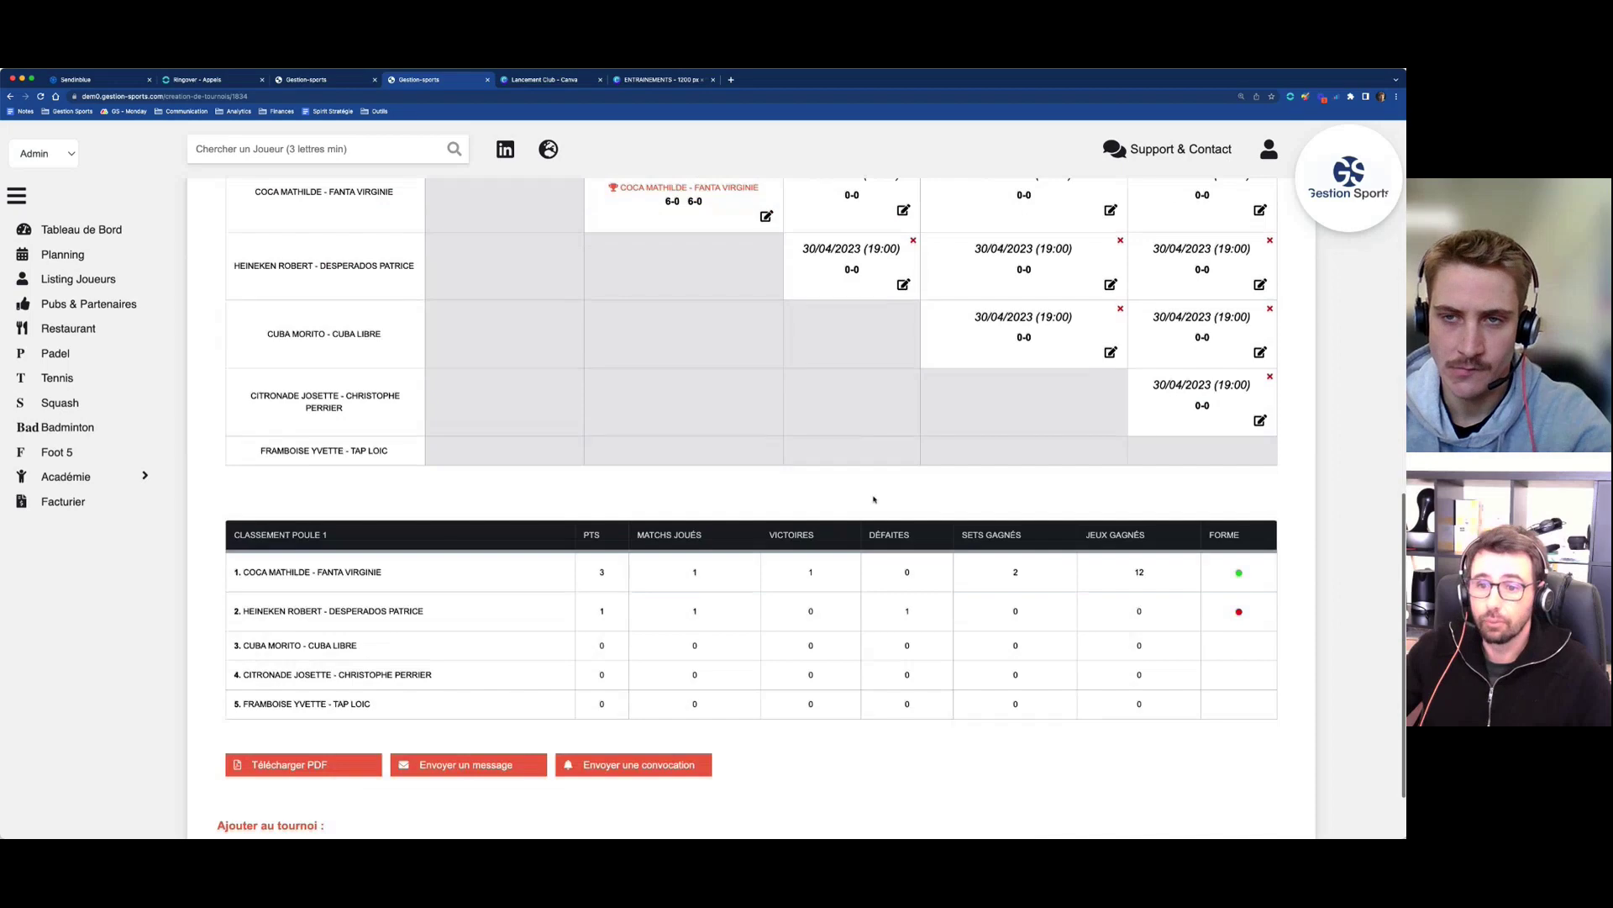
scroll(874, 499, "up", 15)
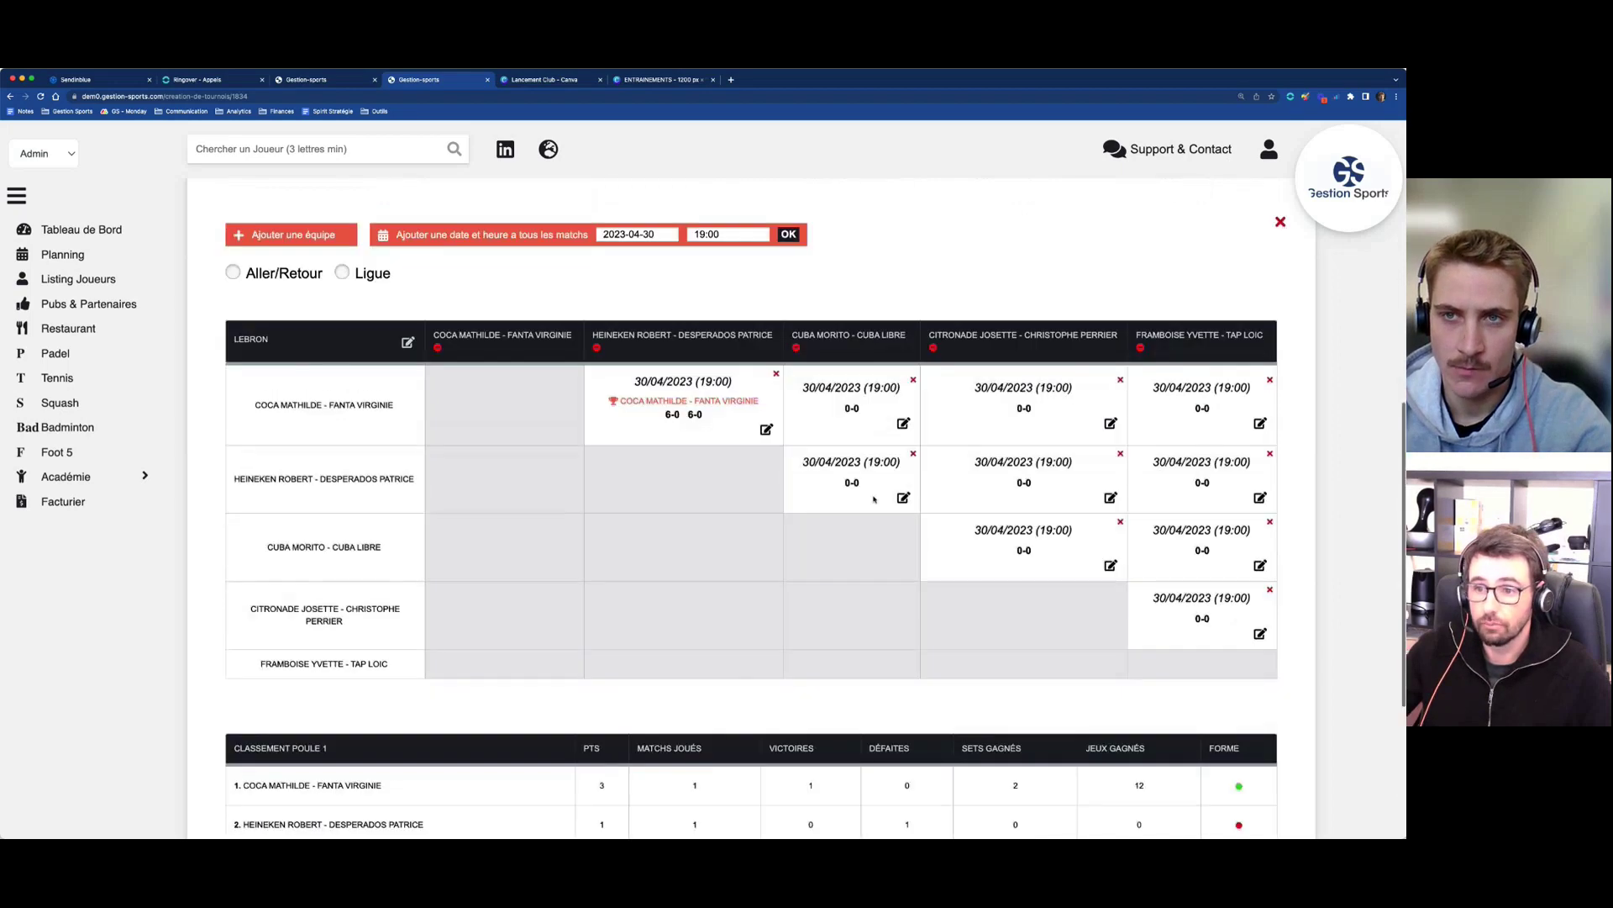
left_click(1268, 149)
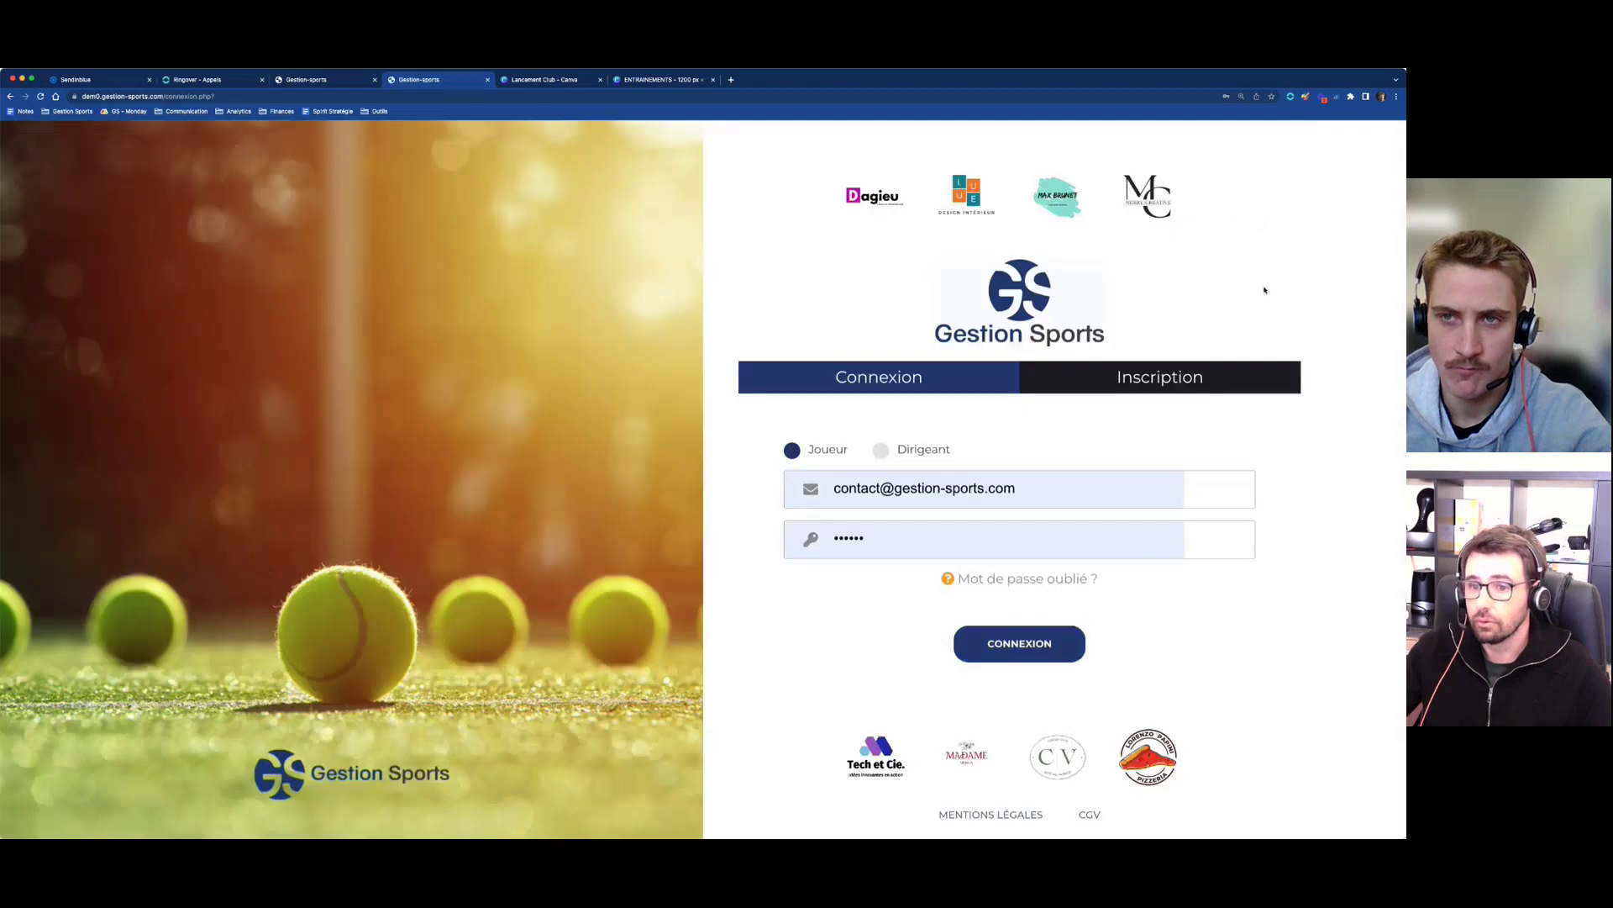
left_click(1042, 644)
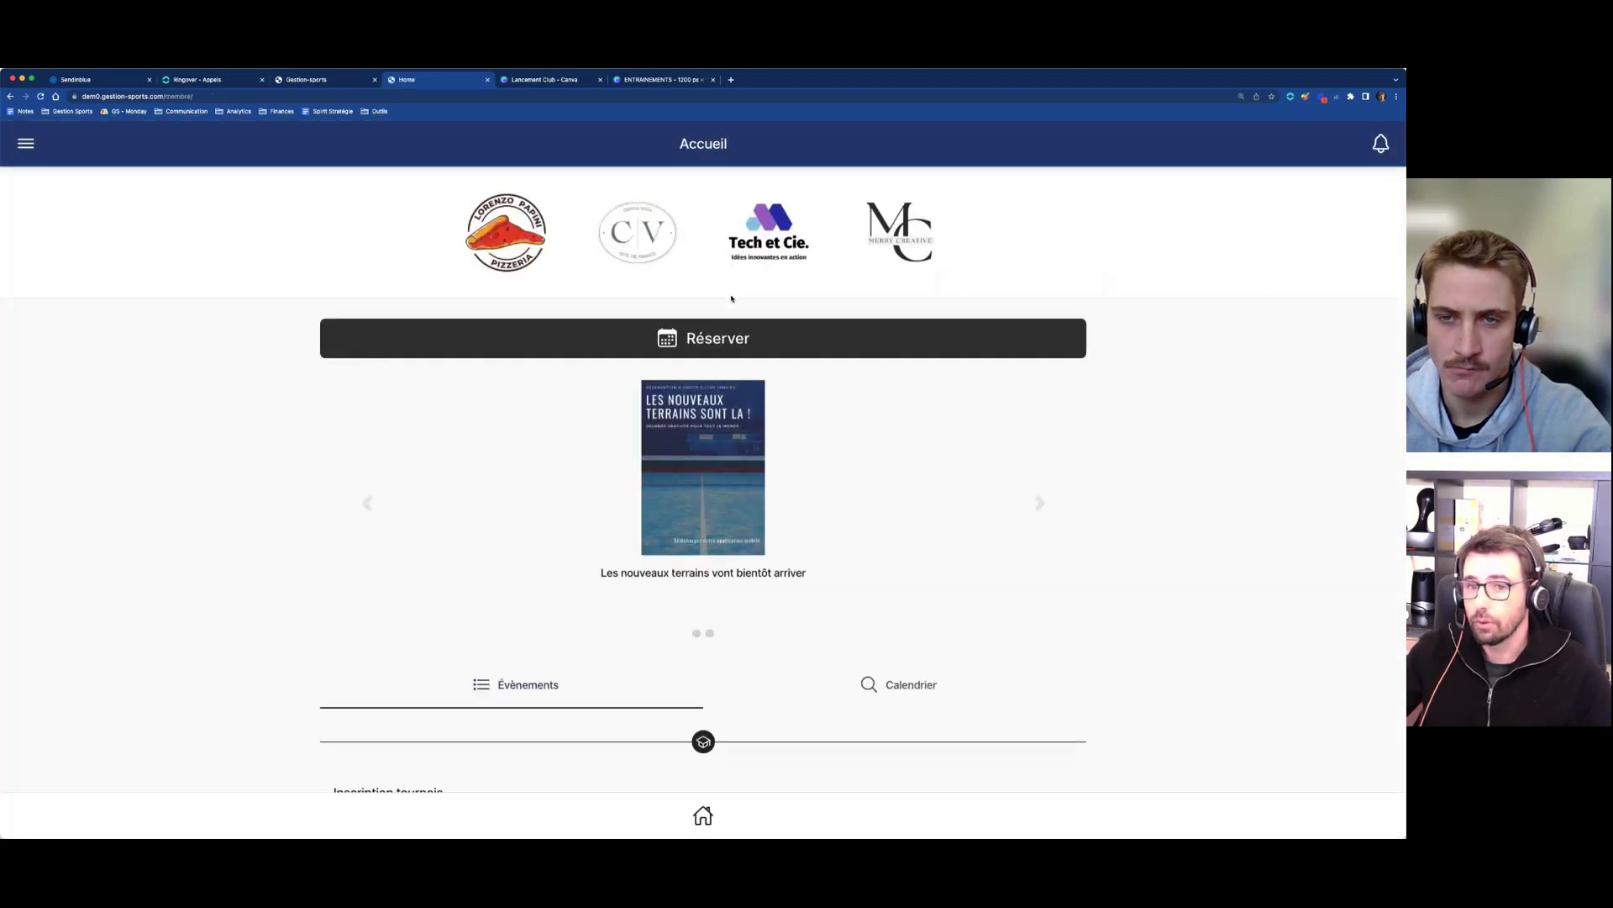
- Open the Ligue Padel tournament from the player home page and review the LEBRON pool's ranking and match cards
scroll(756, 521, "down", 5)
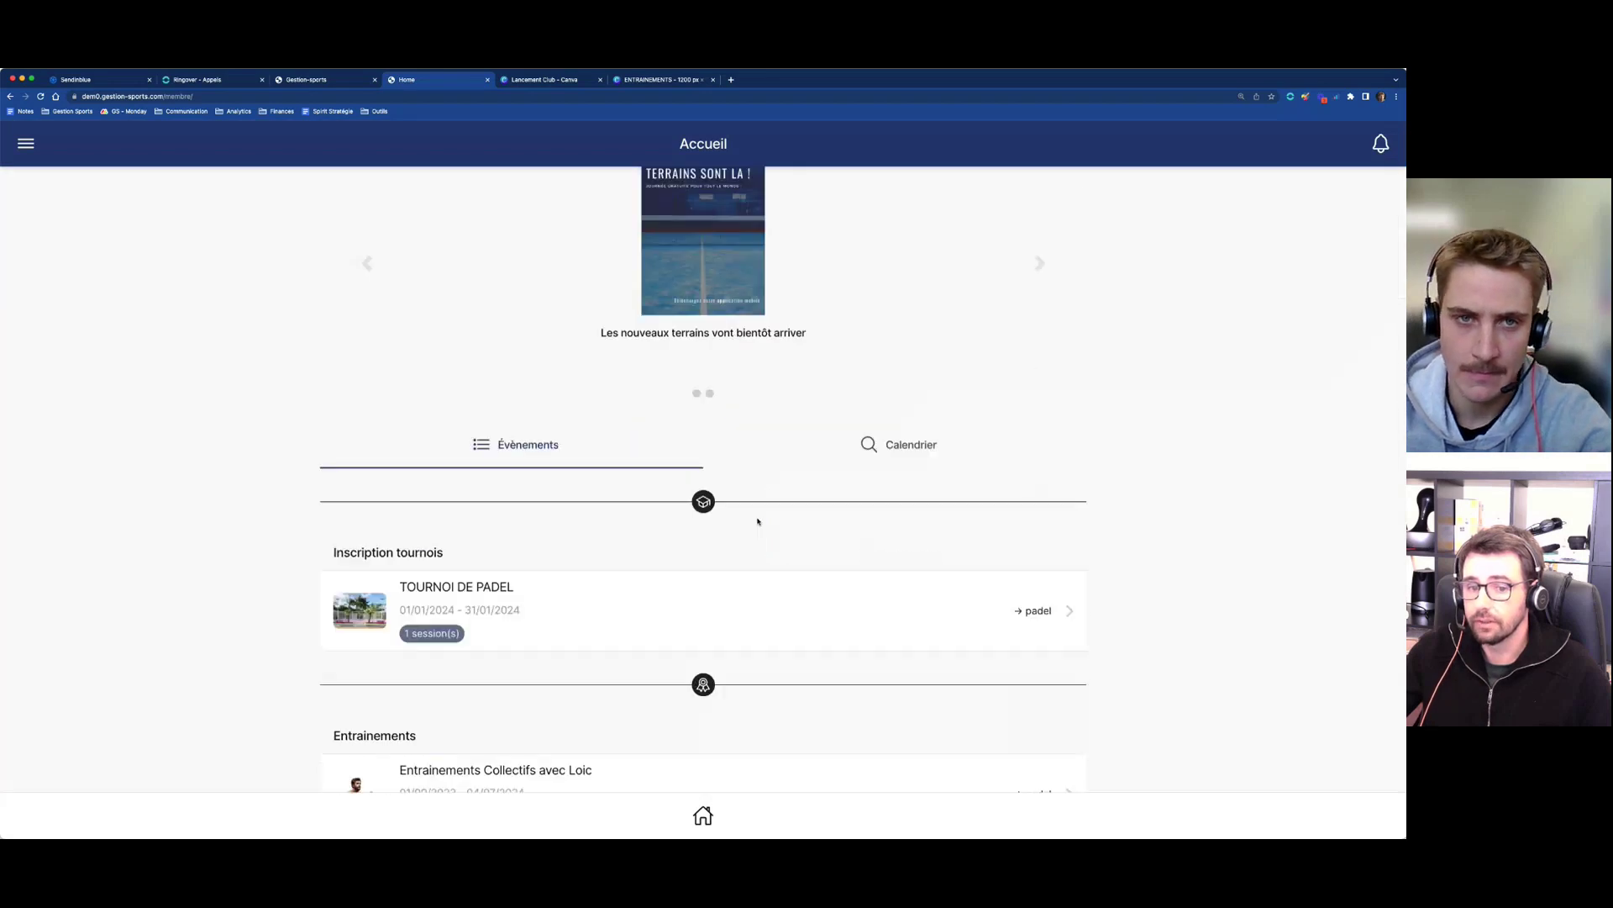
scroll(757, 521, "down", 2)
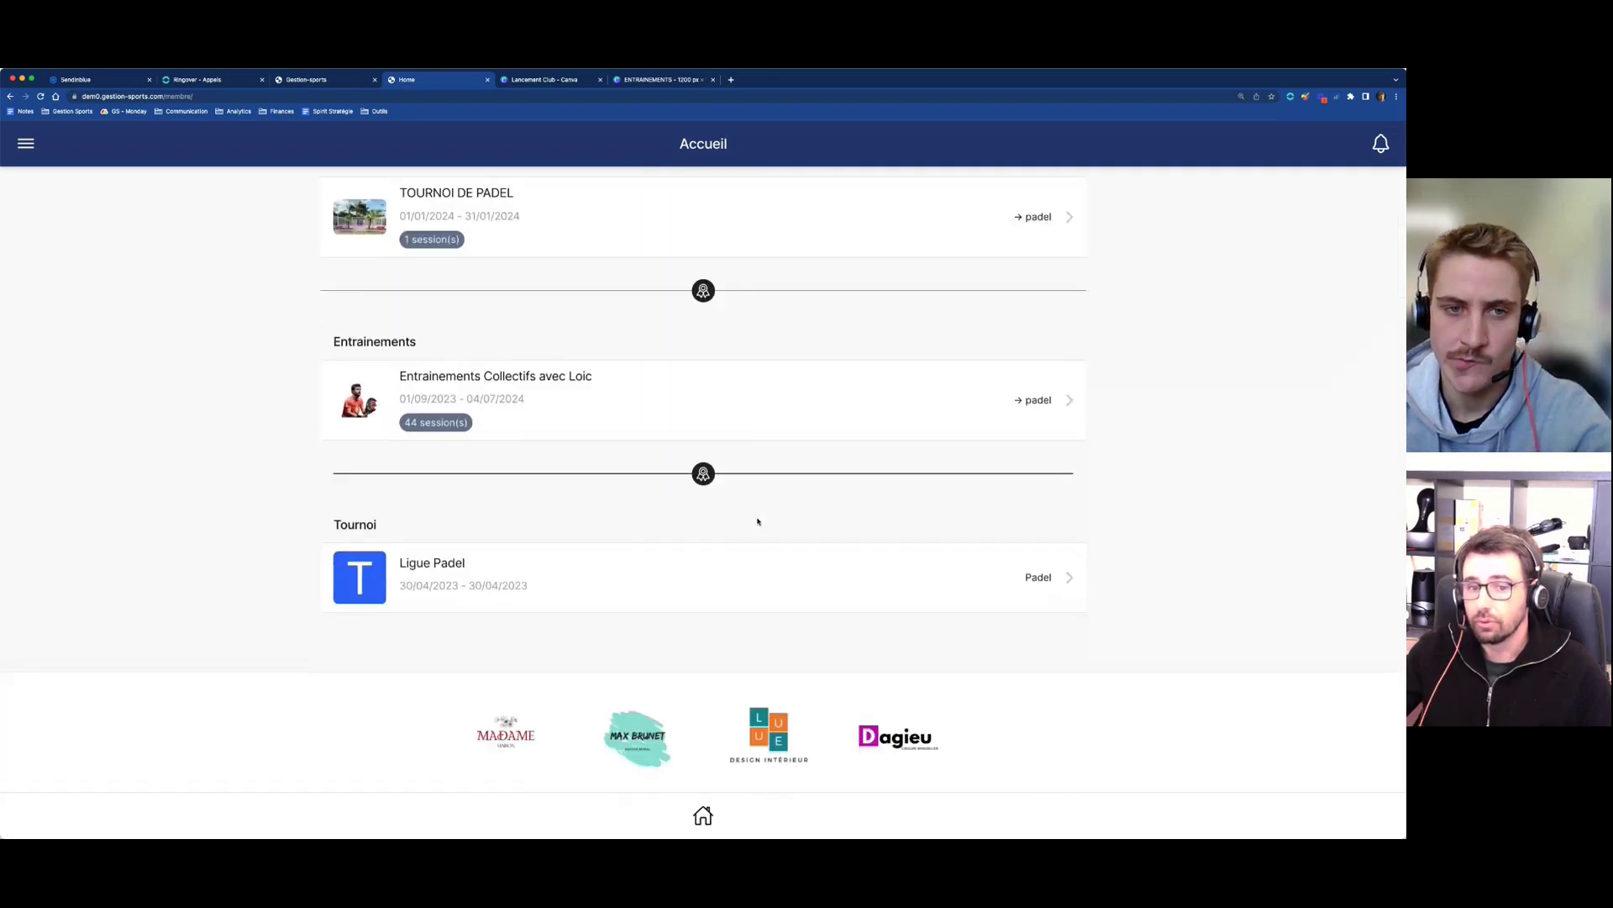
left_click(527, 586)
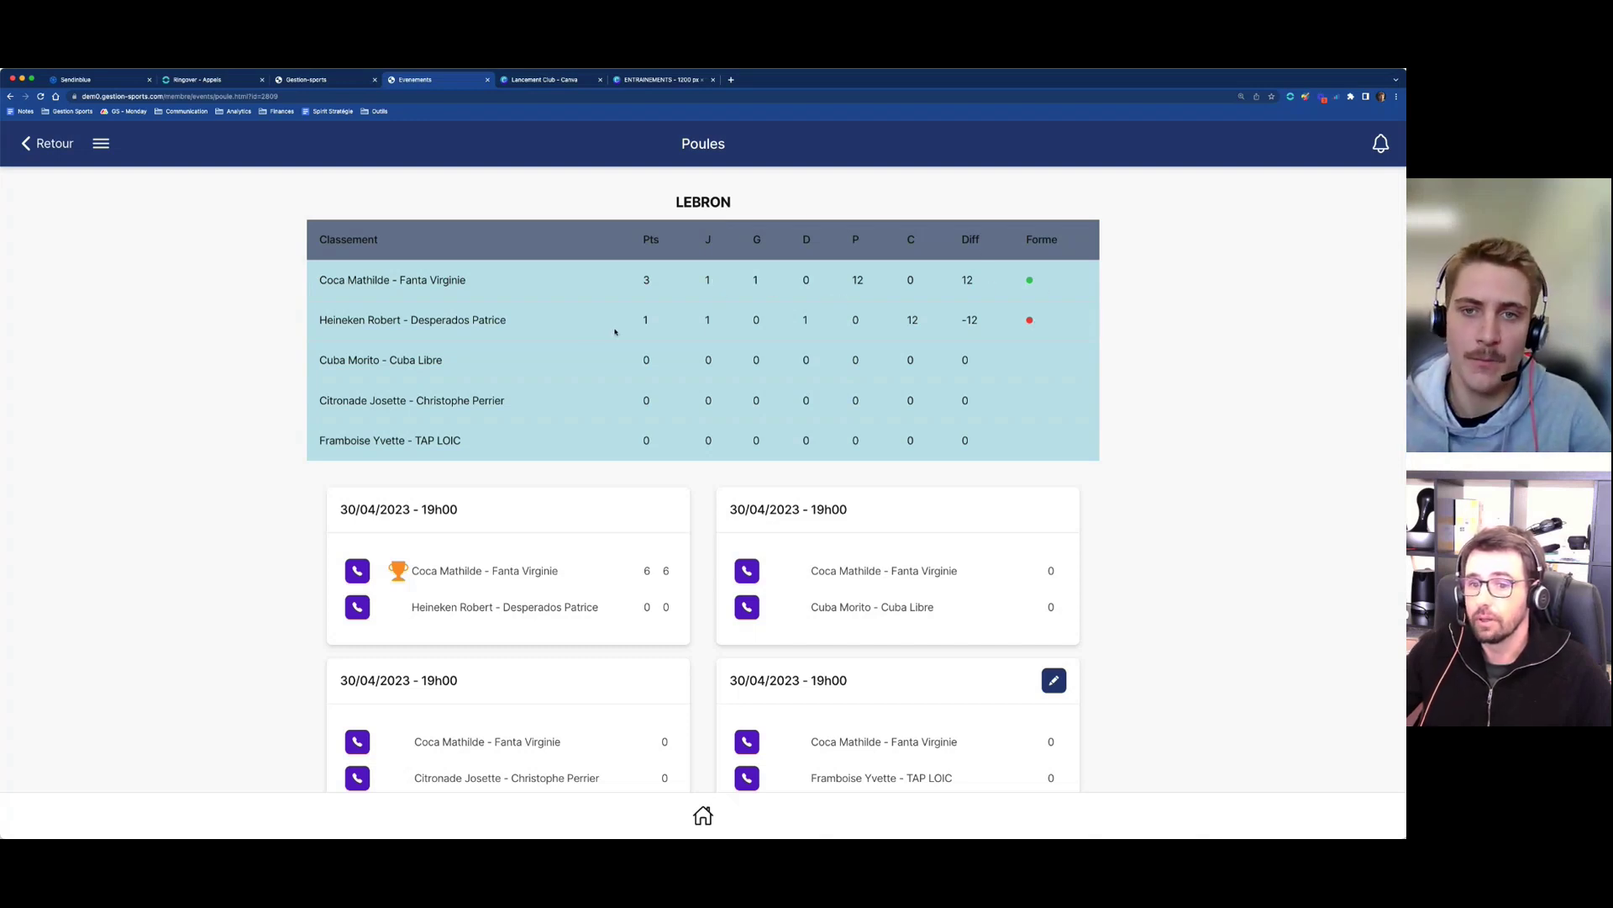
scroll(613, 326, "down", 3)
scroll(707, 368, "down", 15)
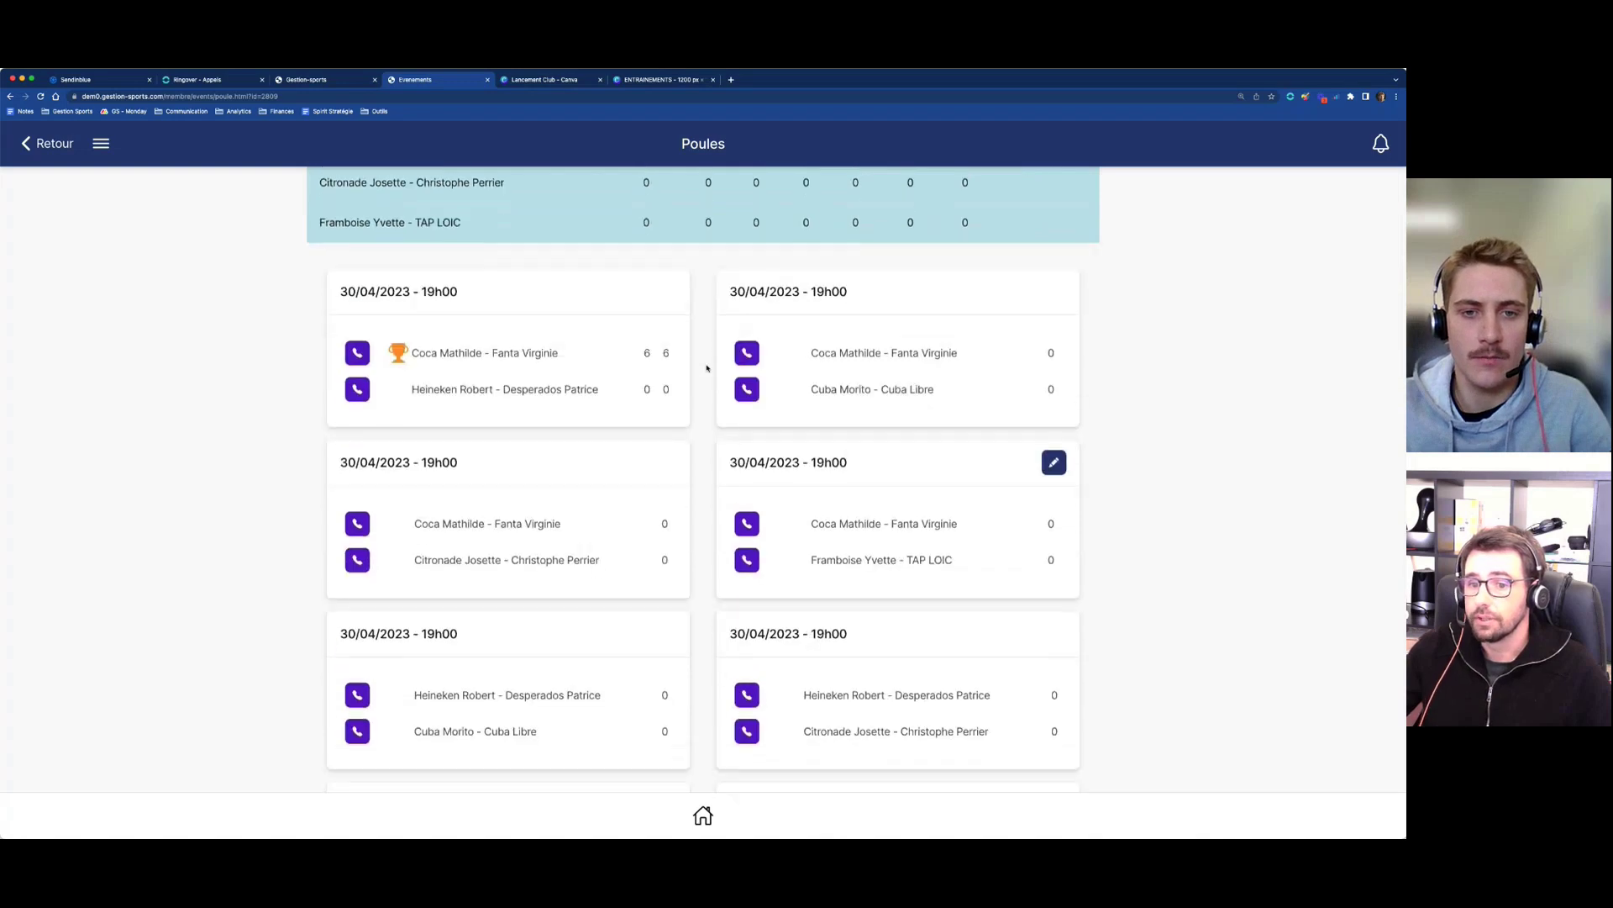
scroll(707, 368, "up", 10)
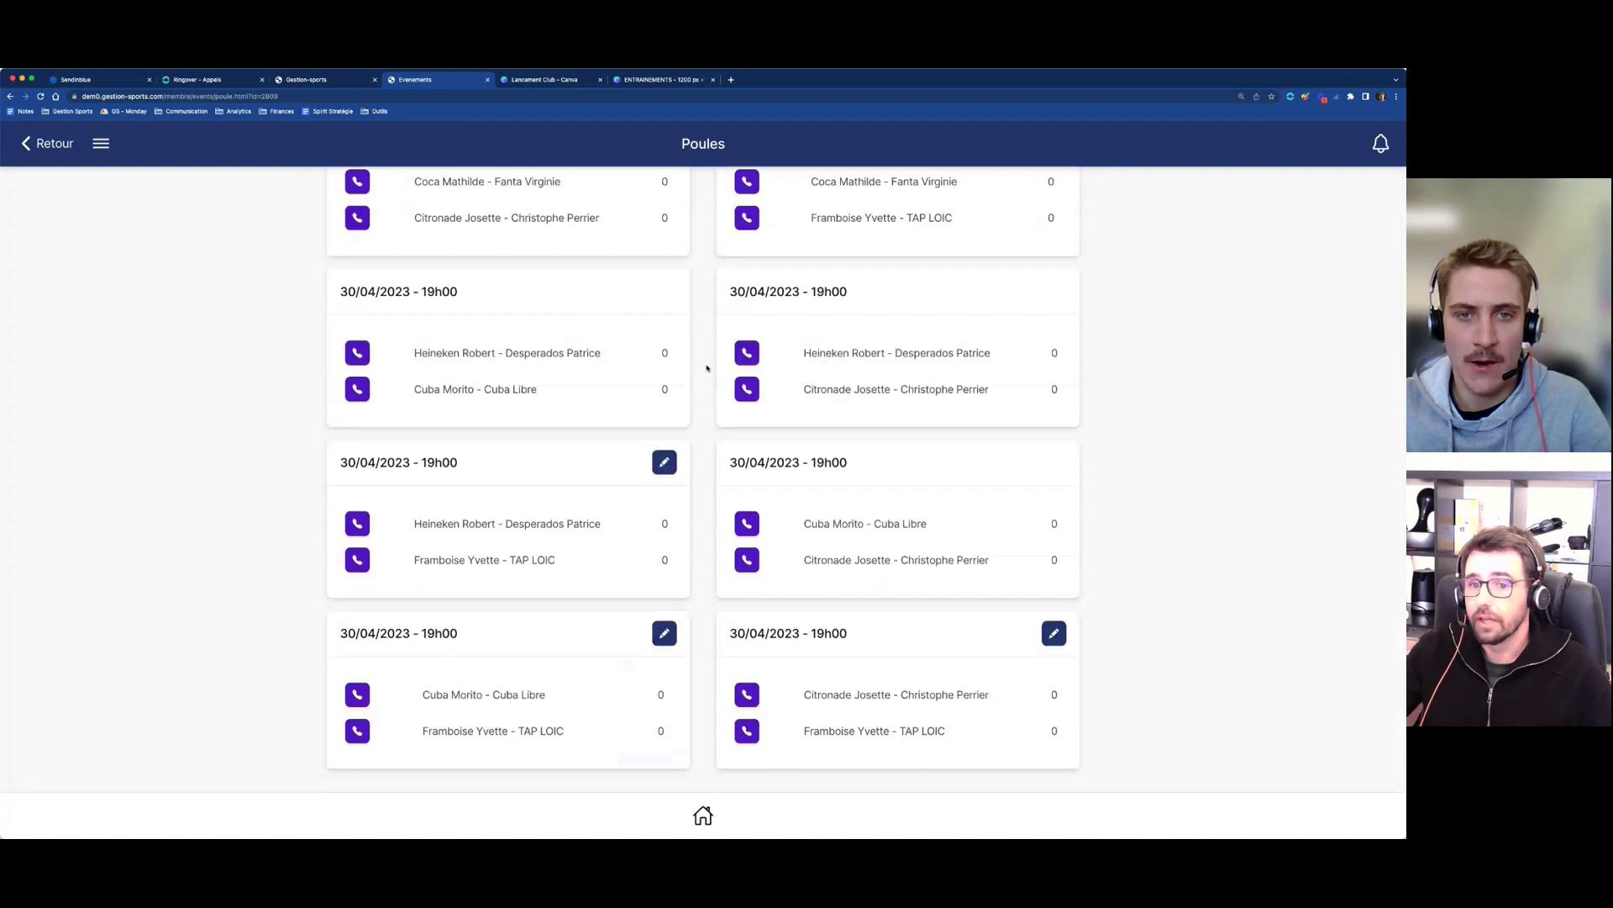
scroll(707, 368, "up", 1)
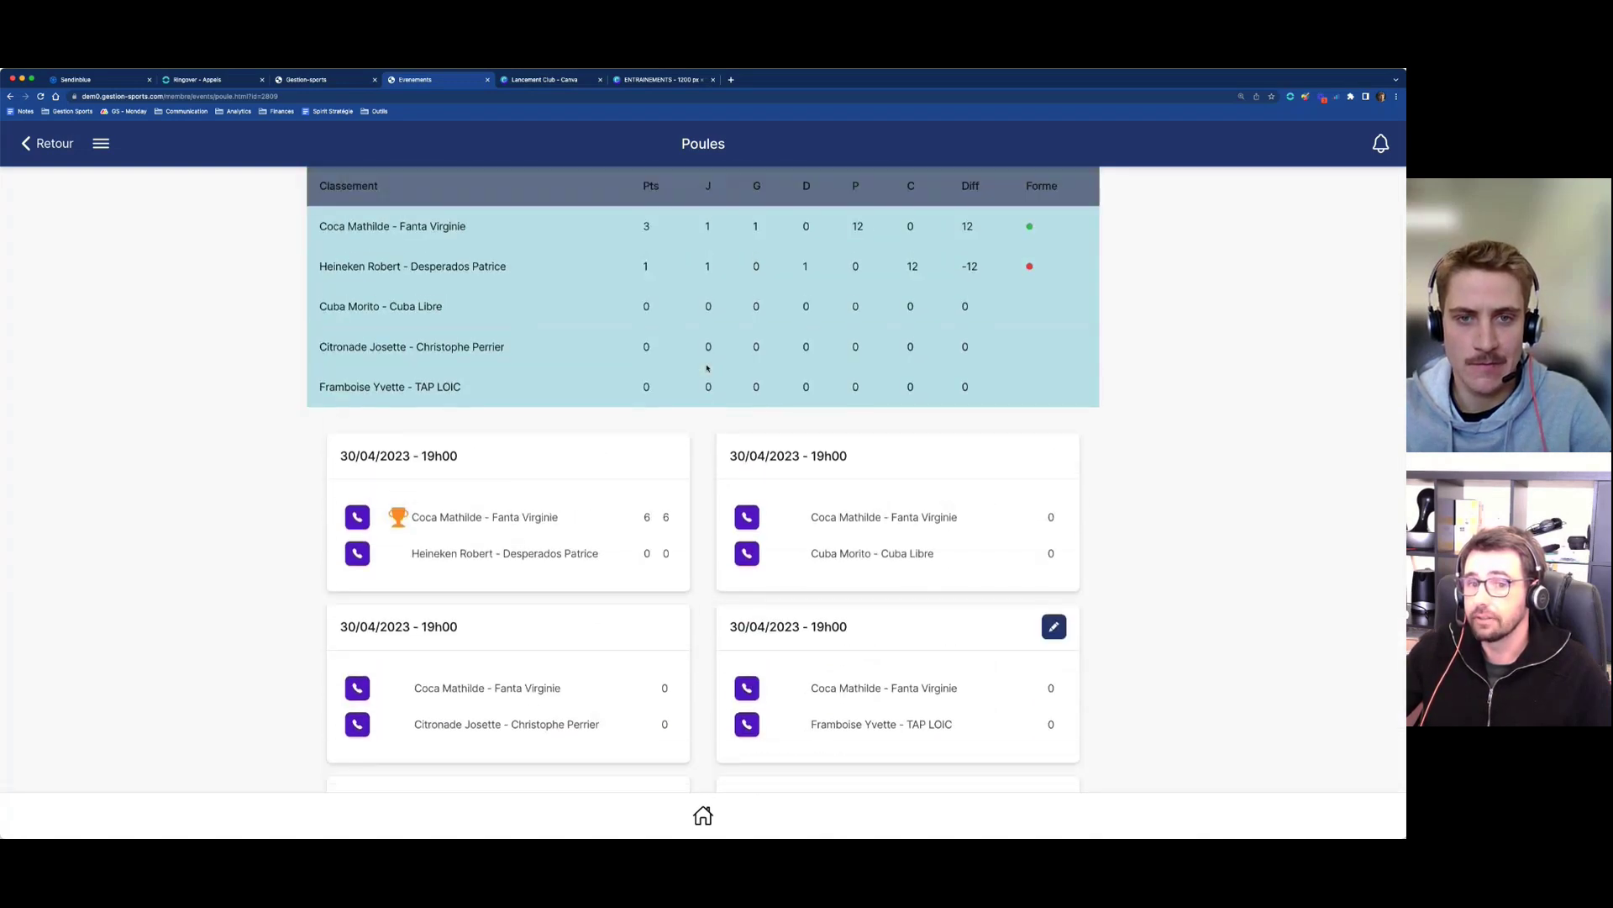
scroll(707, 368, "down", 2)
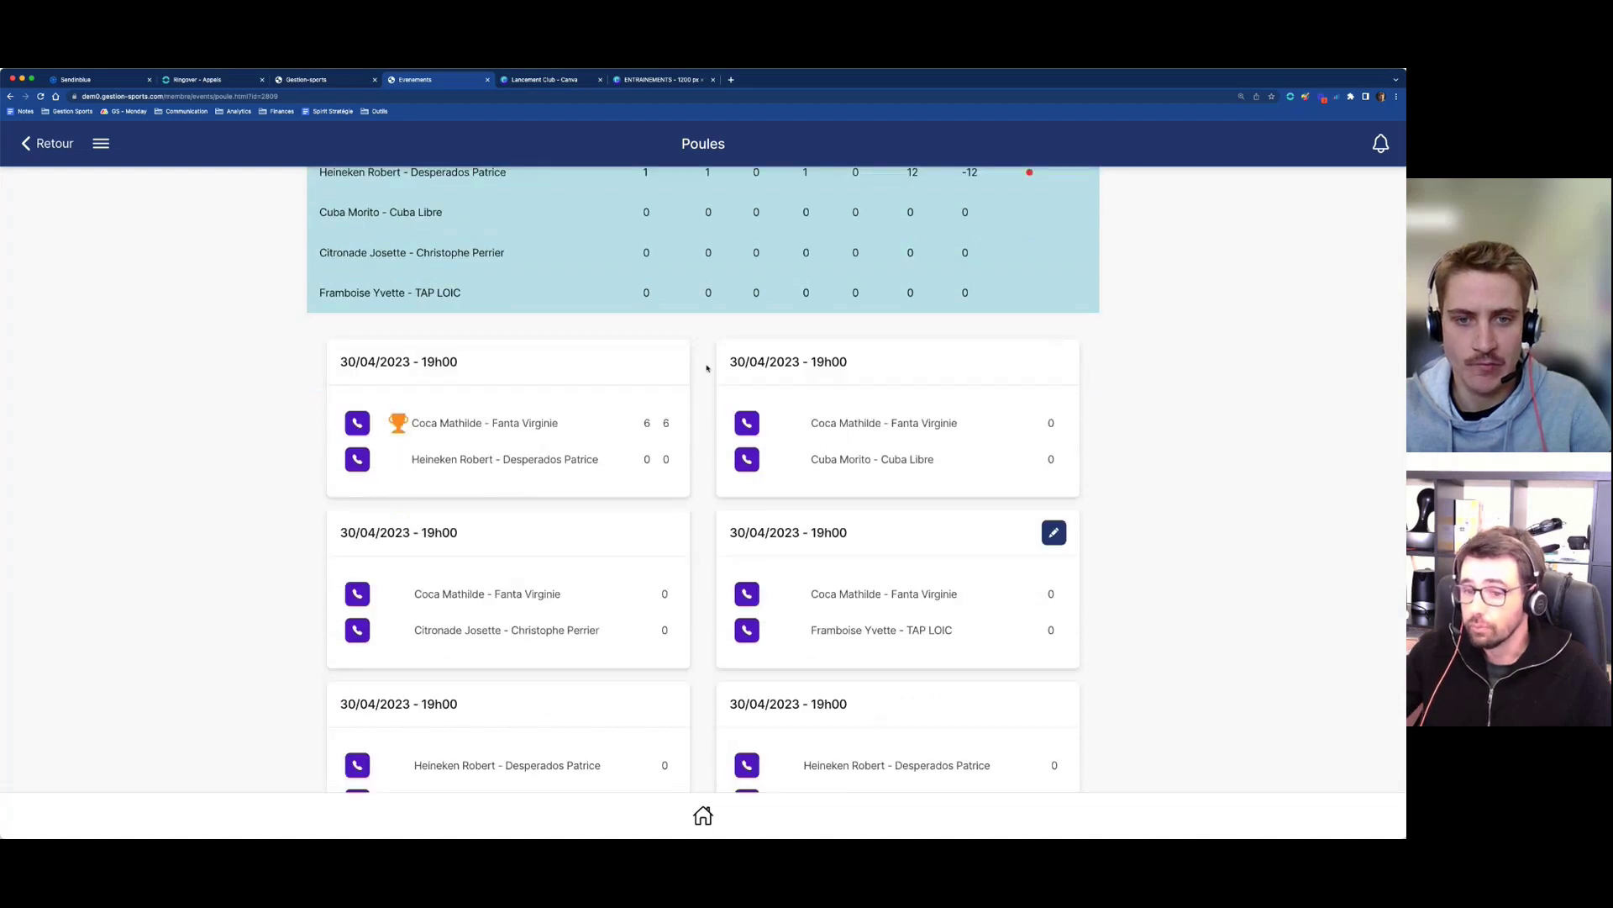
scroll(707, 368, "down", 1)
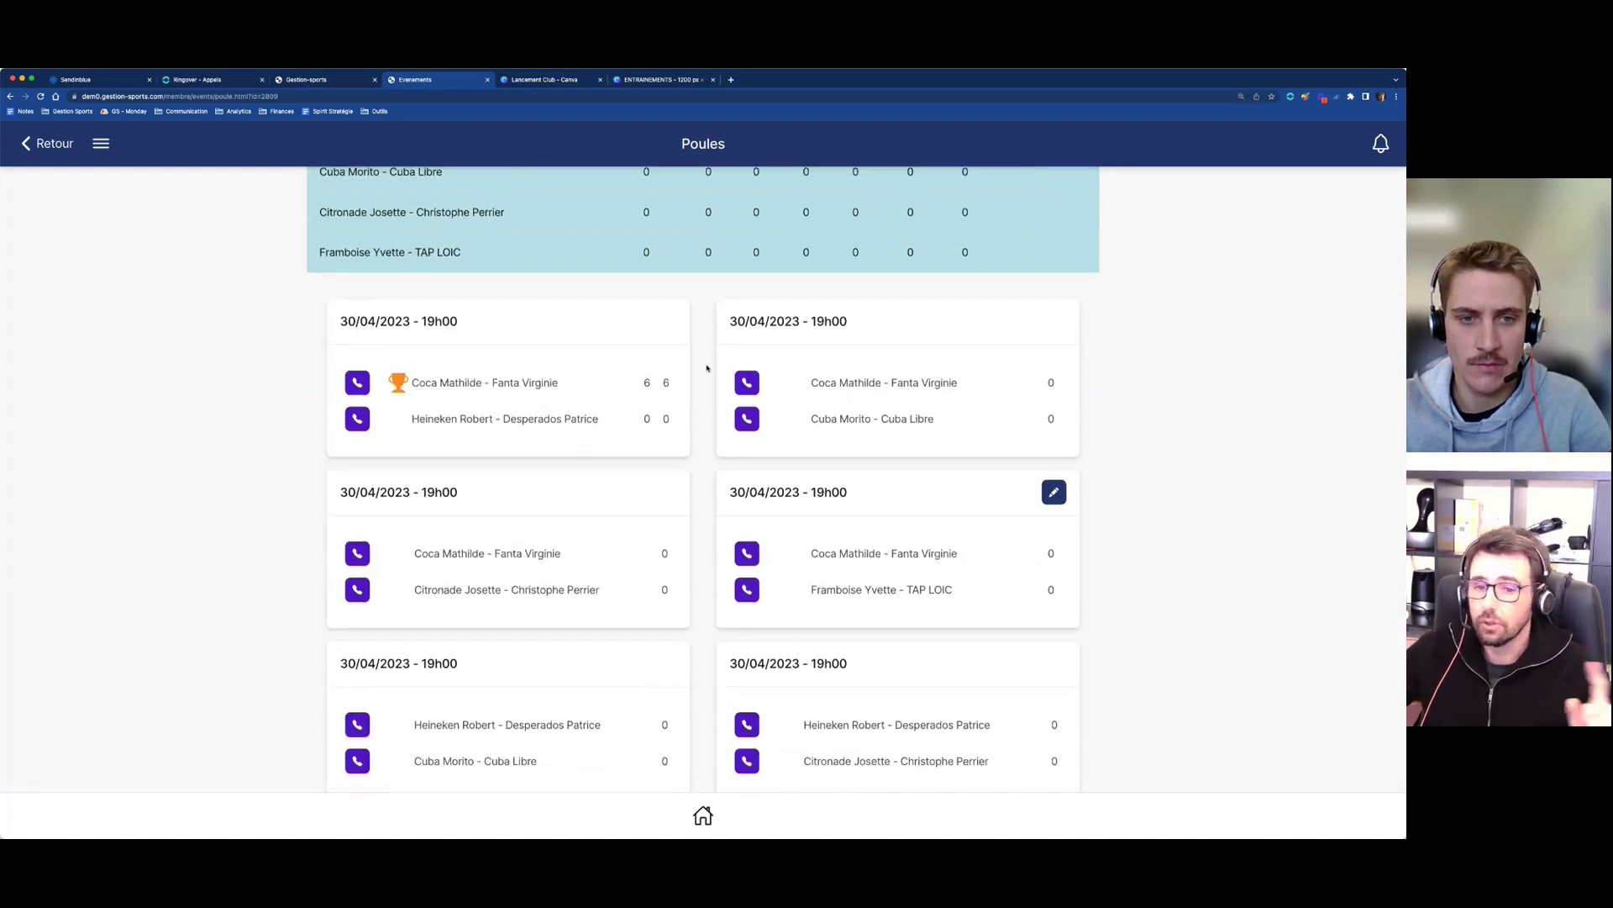
- Review the LEBRON pool's match cards and view the contact details of the fifth listed team in its match against the first team
scroll(707, 368, "down", 7)
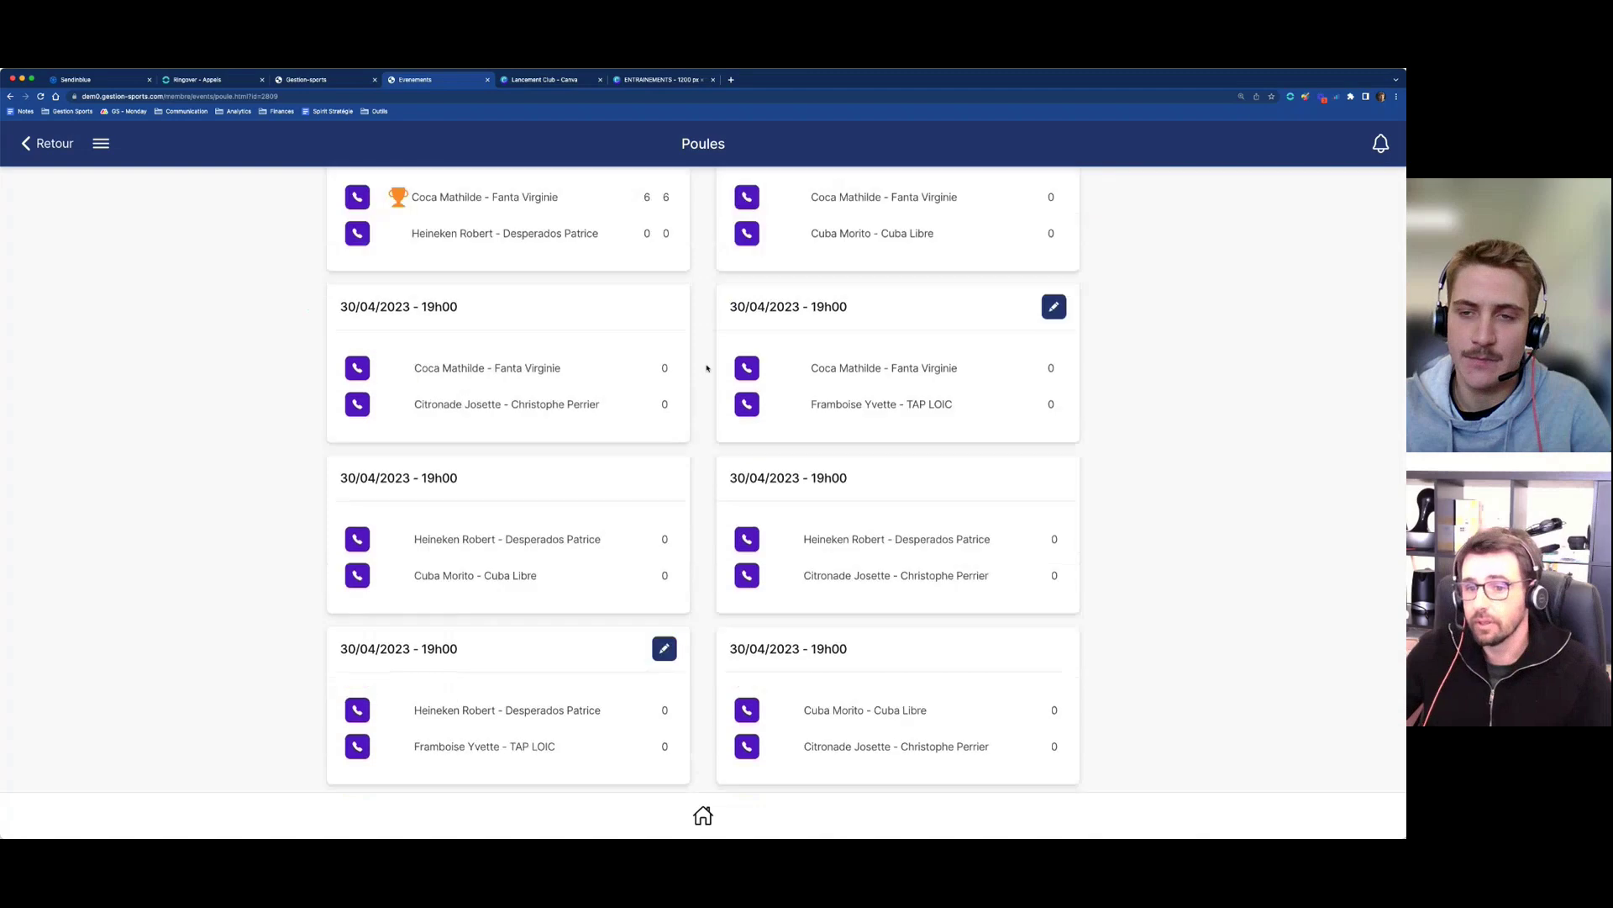
scroll(707, 368, "up", 9)
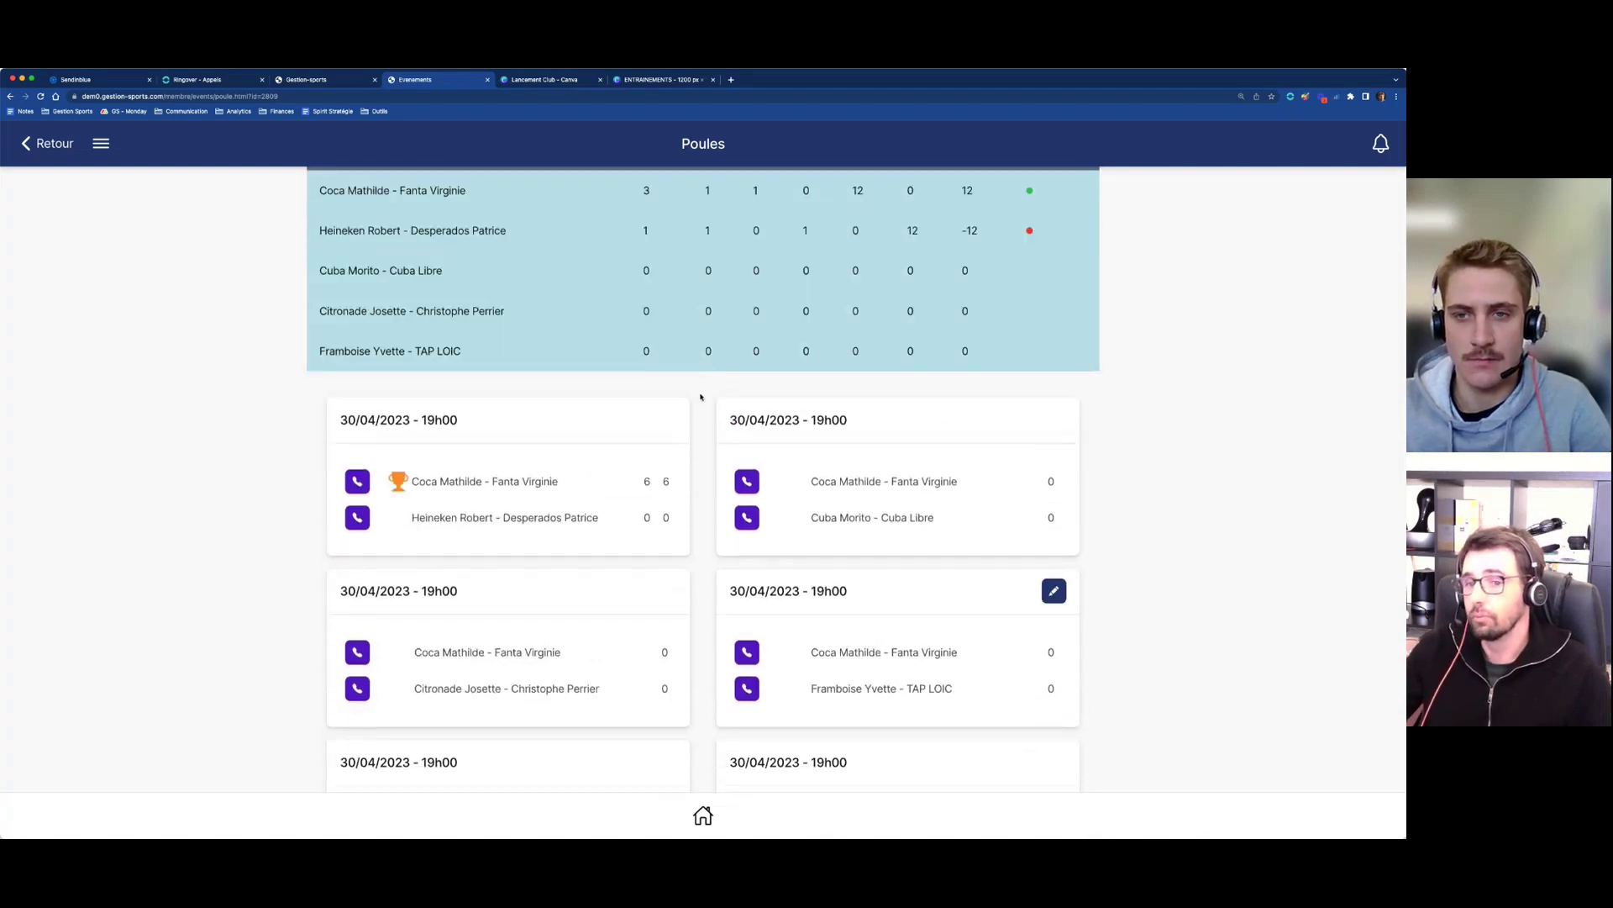
scroll(701, 405, "down", 2)
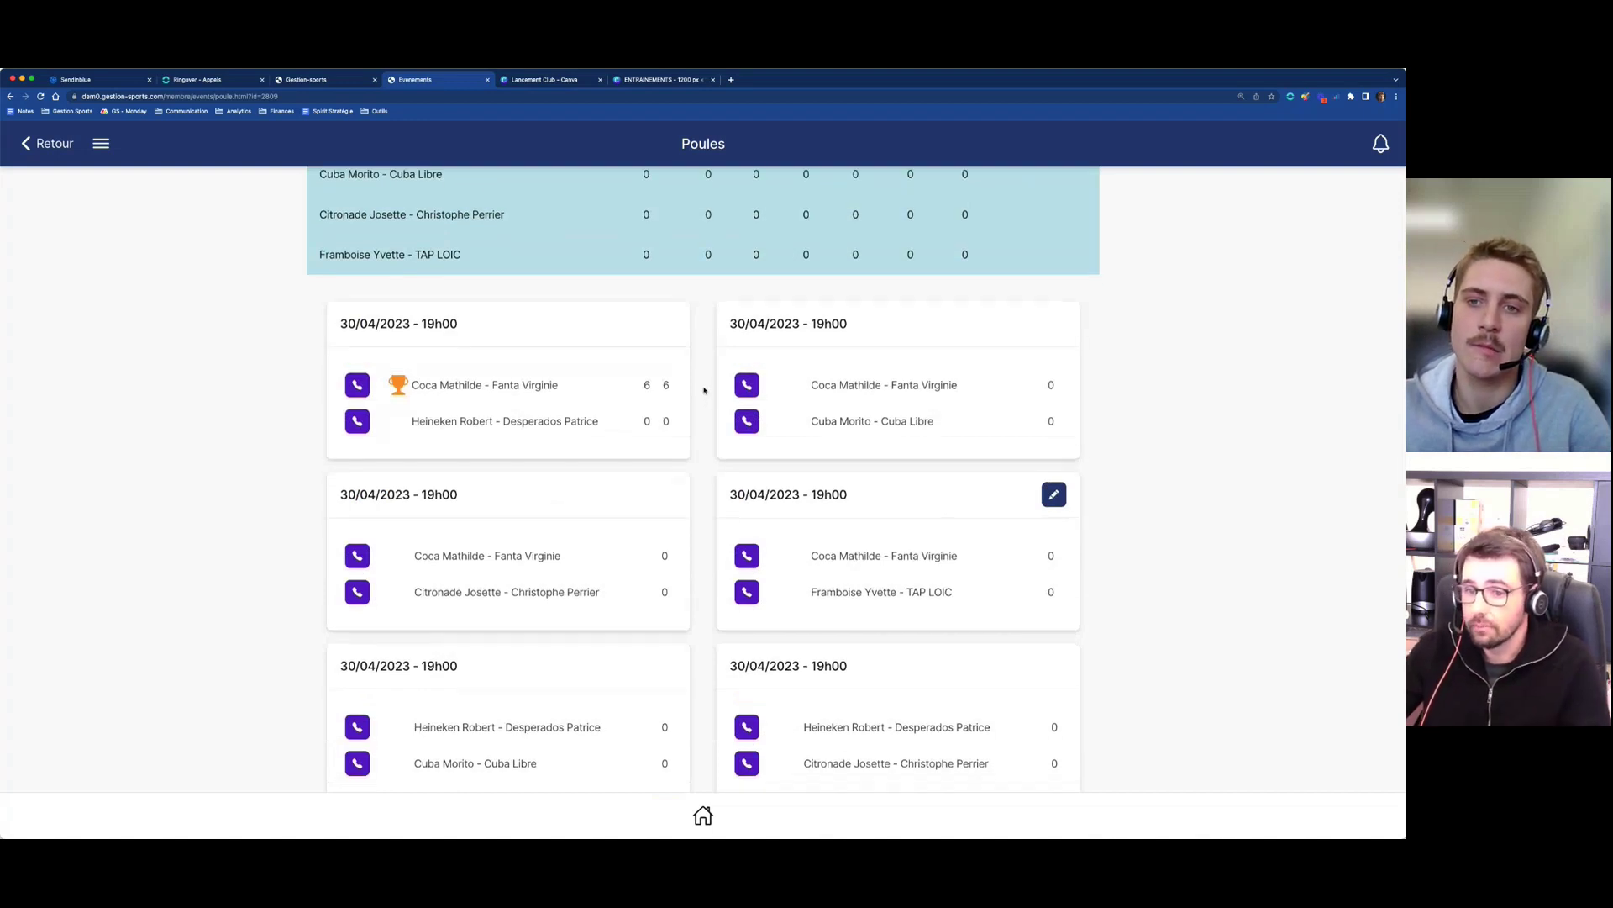
scroll(705, 390, "down", 1)
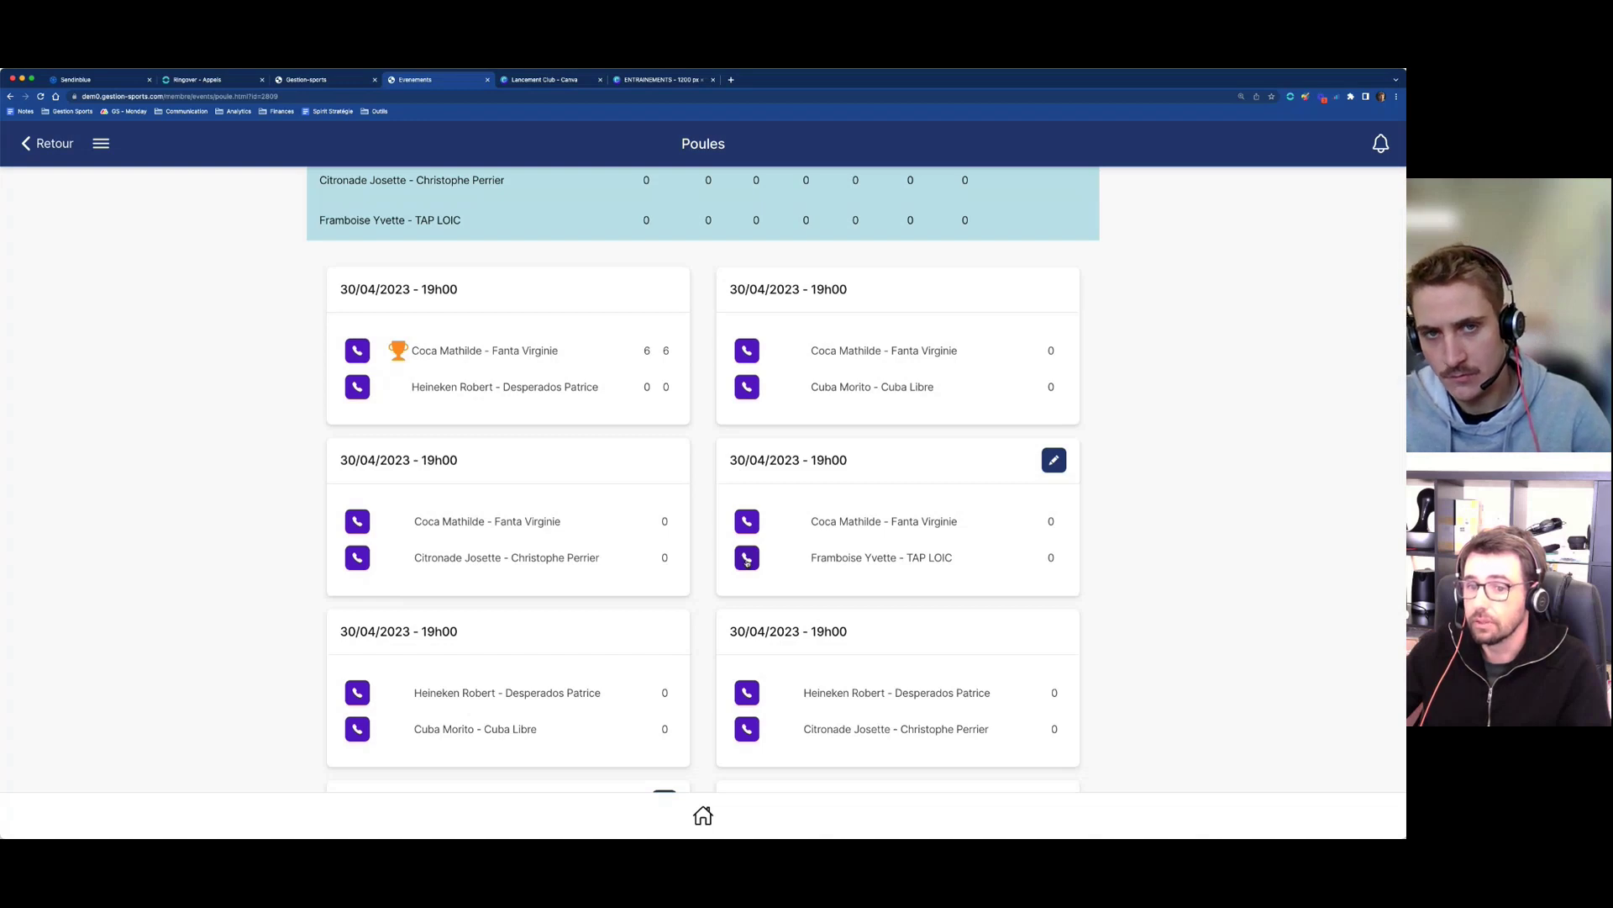
left_click(746, 559)
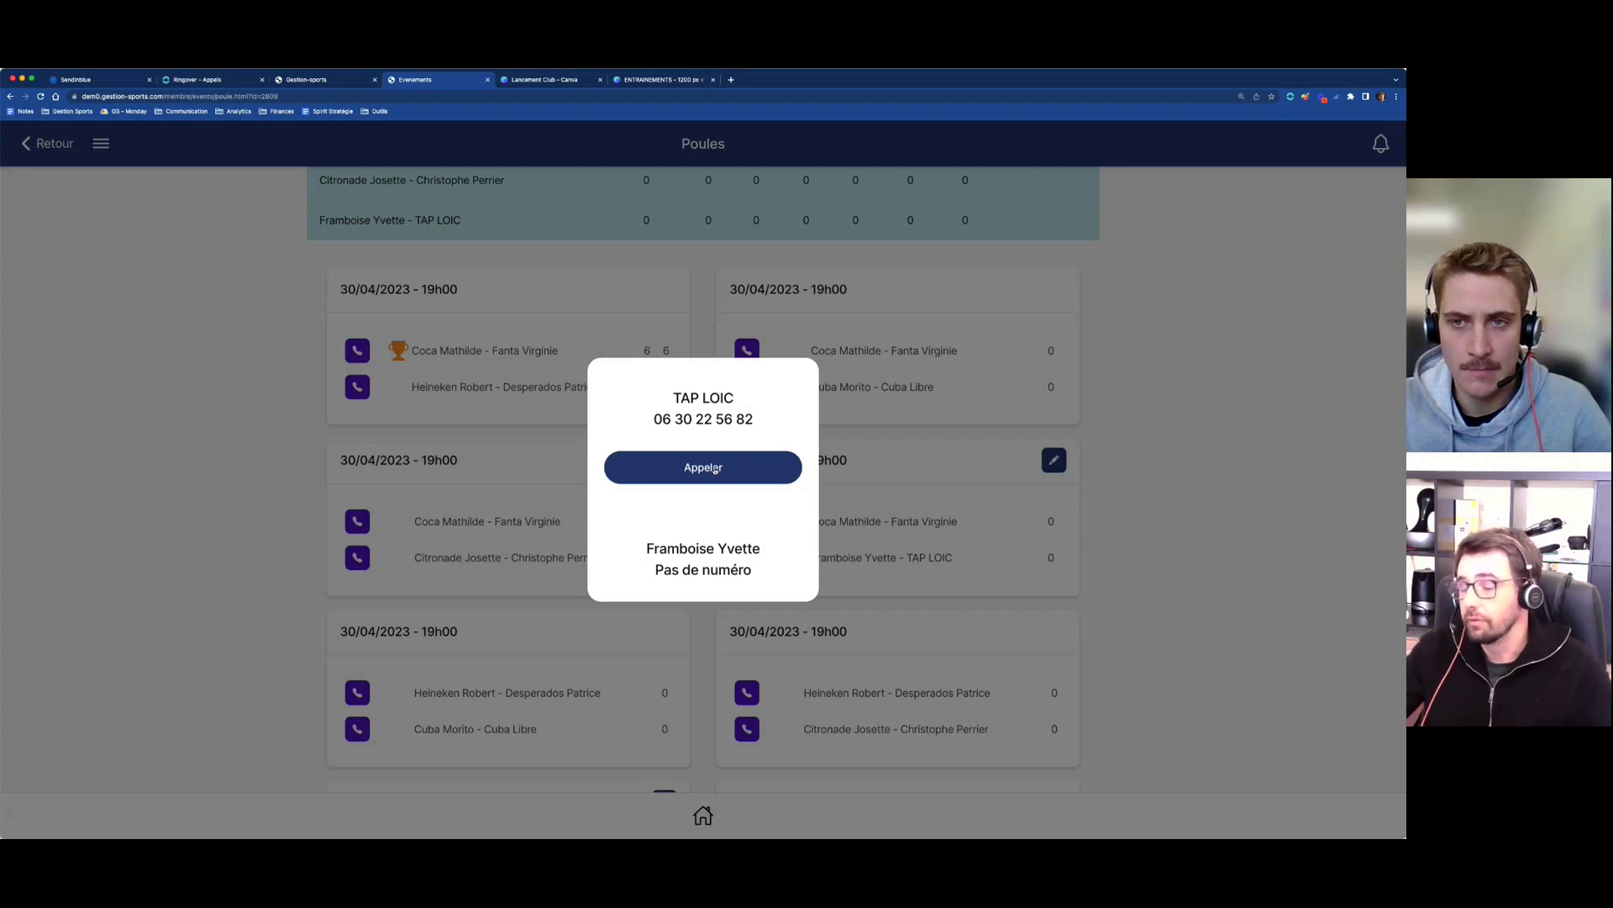
left_click(910, 437)
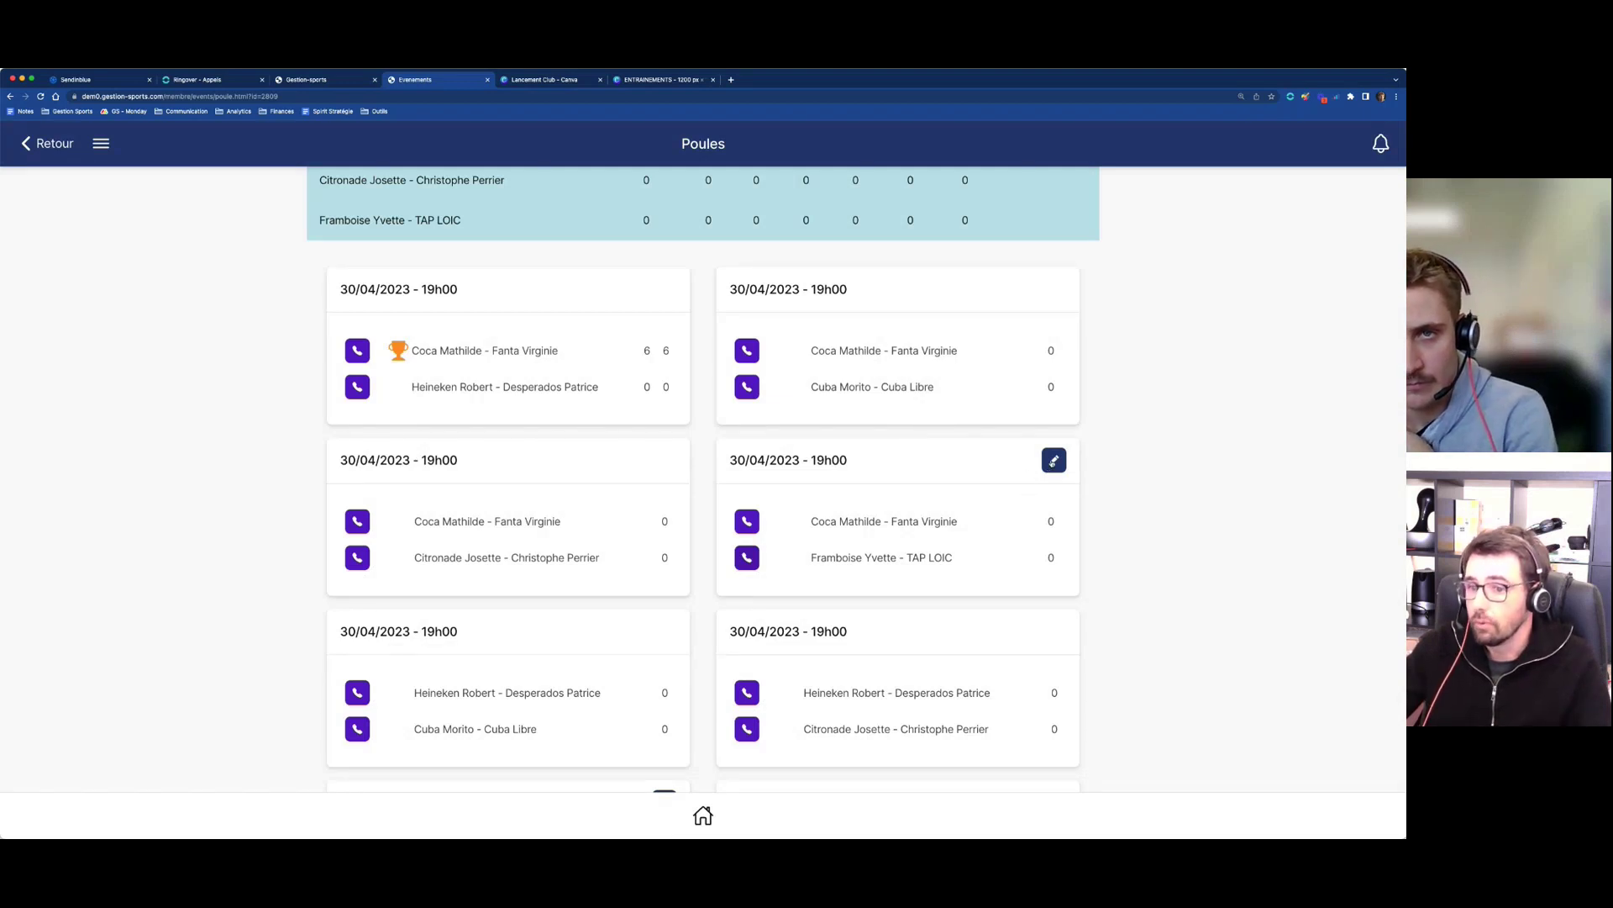
- Record the match between the first and fifth listed teams as a 6-2, 6-4 win for the fifth team
left_click(1054, 461)
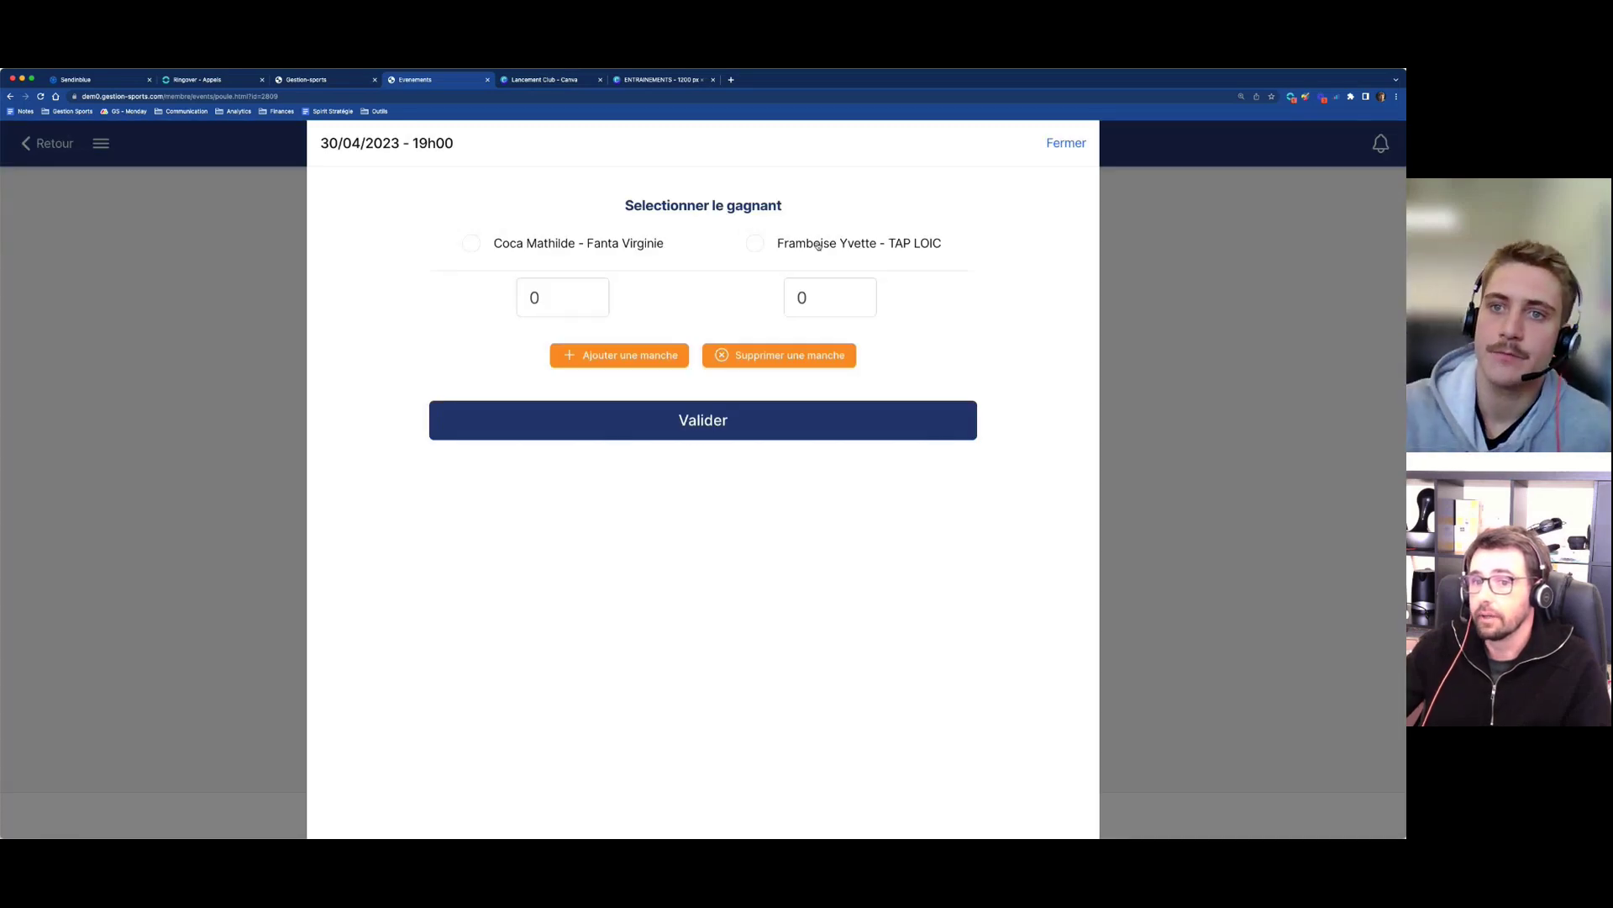
left_click(818, 245)
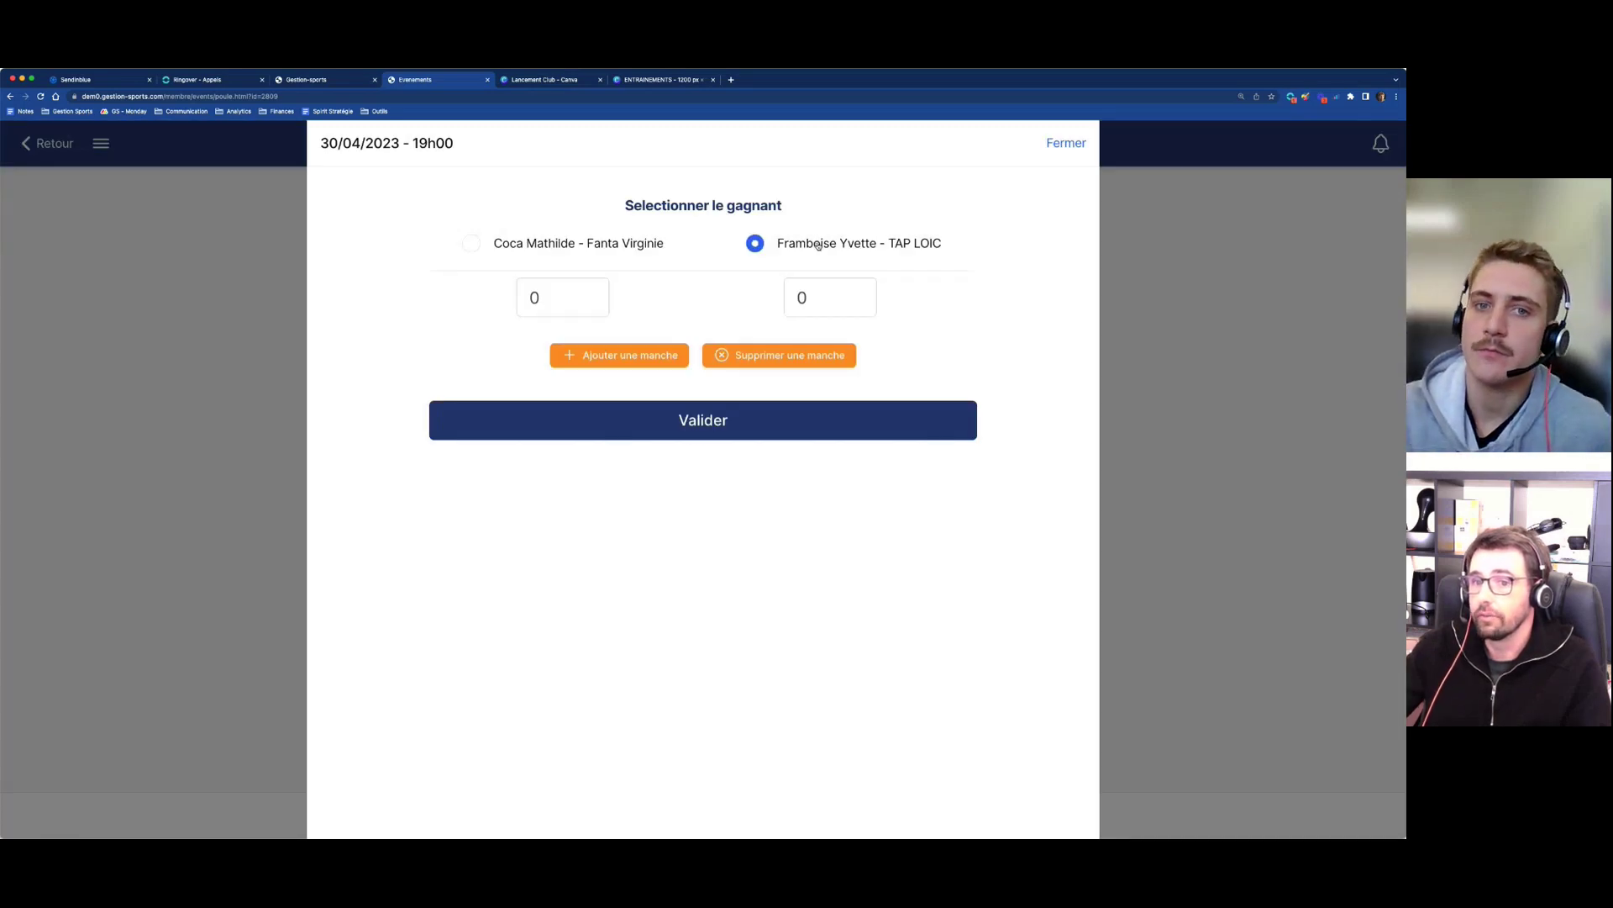
left_click(610, 356)
double_click(807, 298)
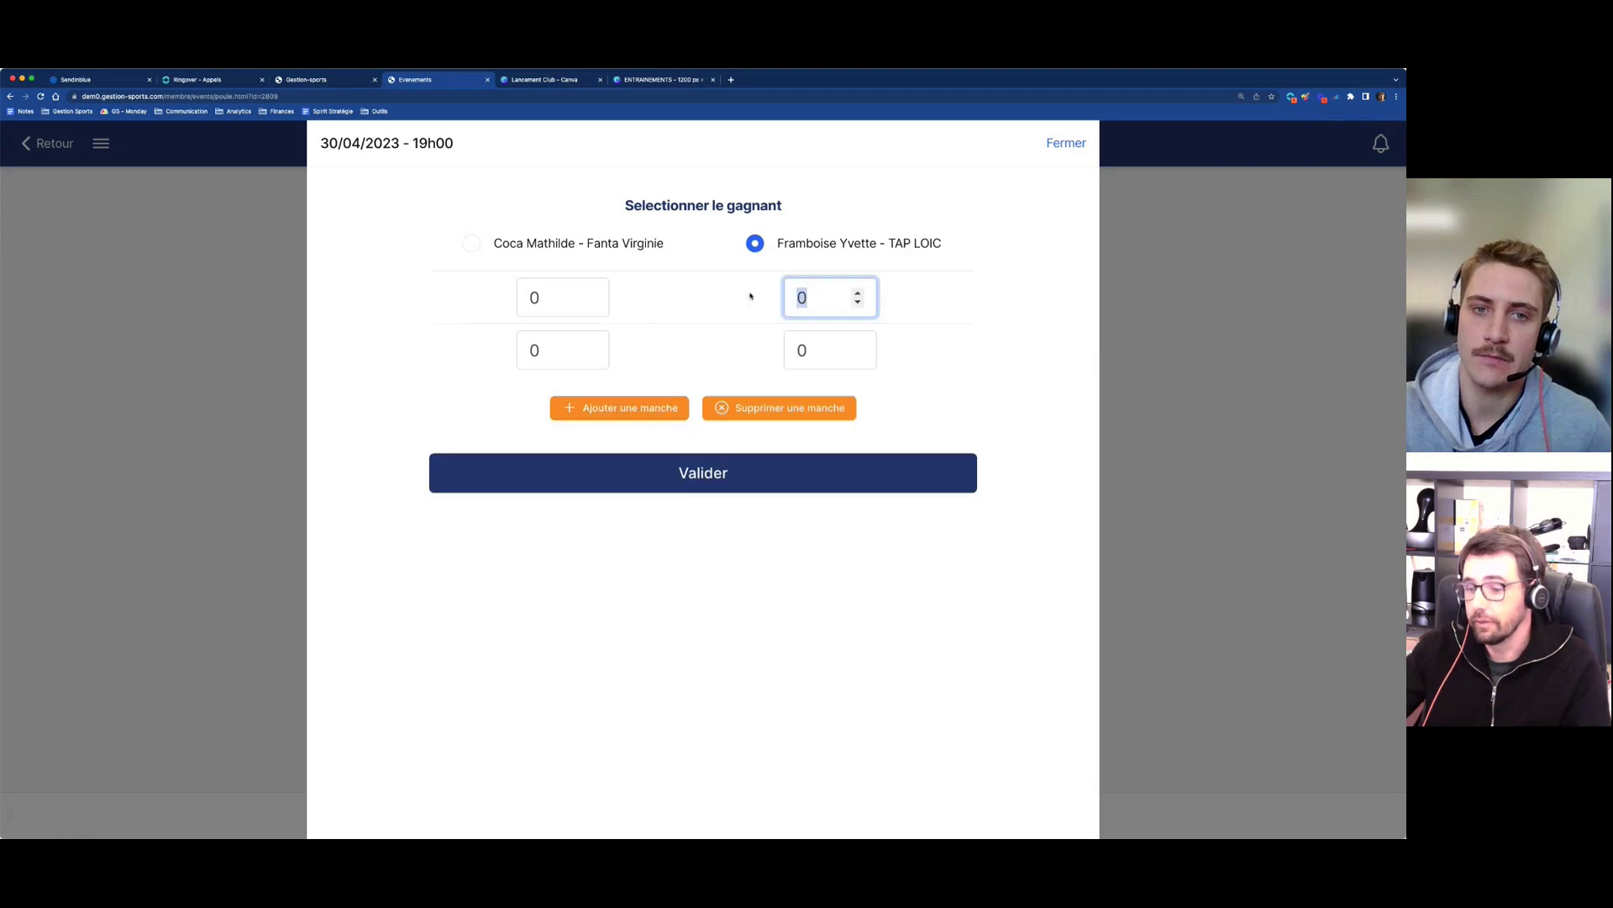
type("6")
double_click(547, 297)
type("2")
double_click(853, 351)
type("6")
double_click(546, 351)
type("4")
left_click(706, 478)
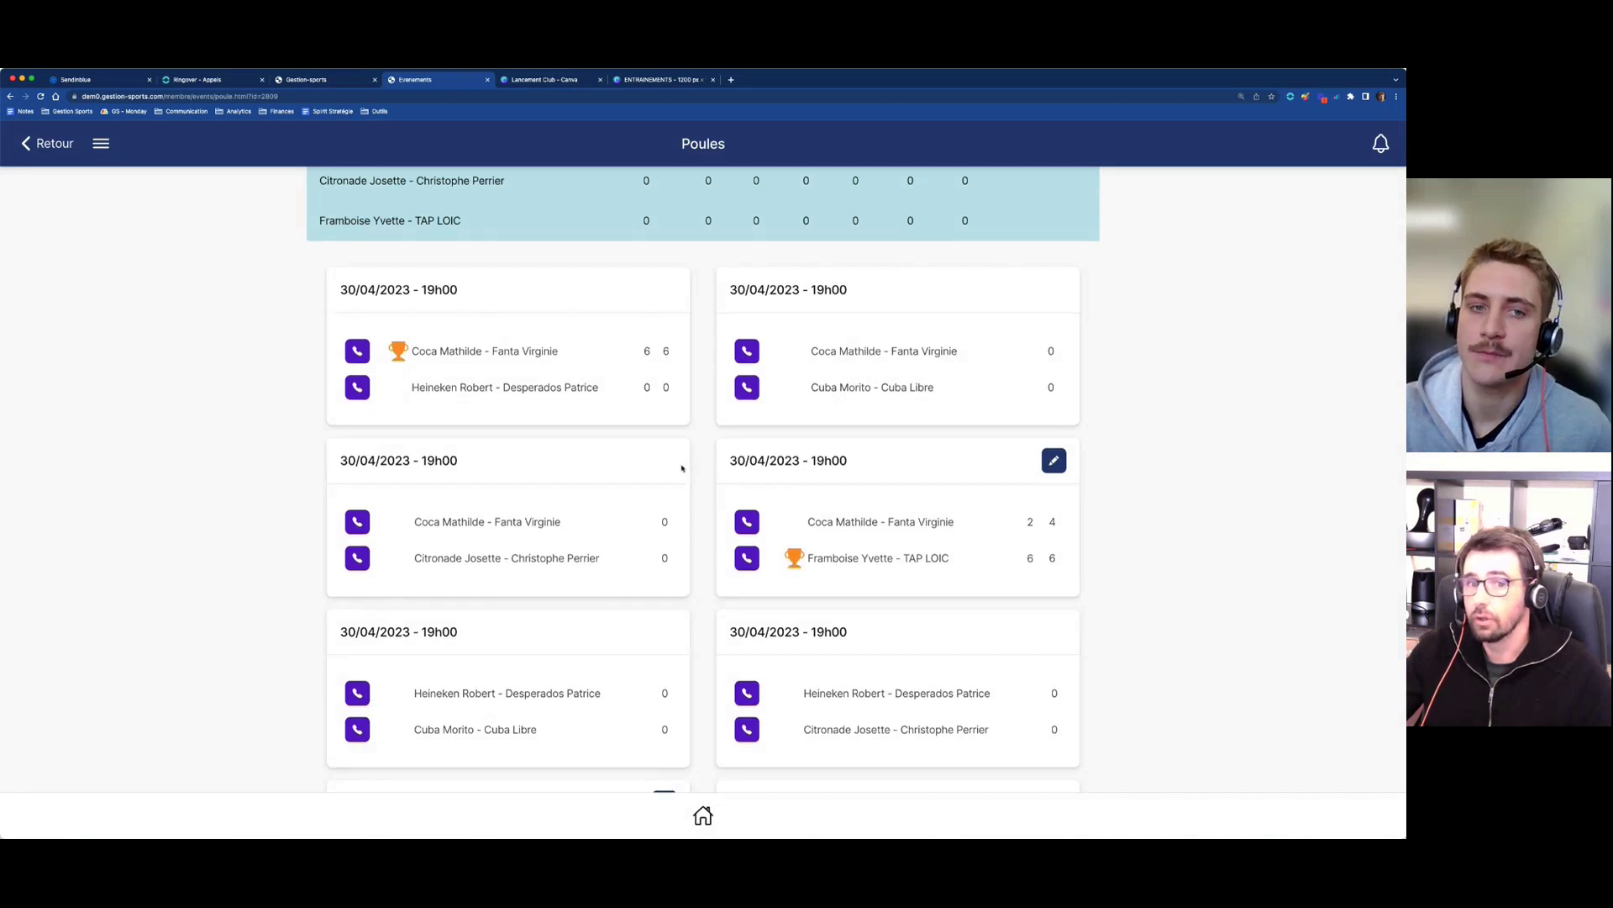
- Return from the player side to the admin session and open the Ligue Padel tournament from the padel events
scroll(692, 483, "up", 2)
scroll(681, 468, "down", 3)
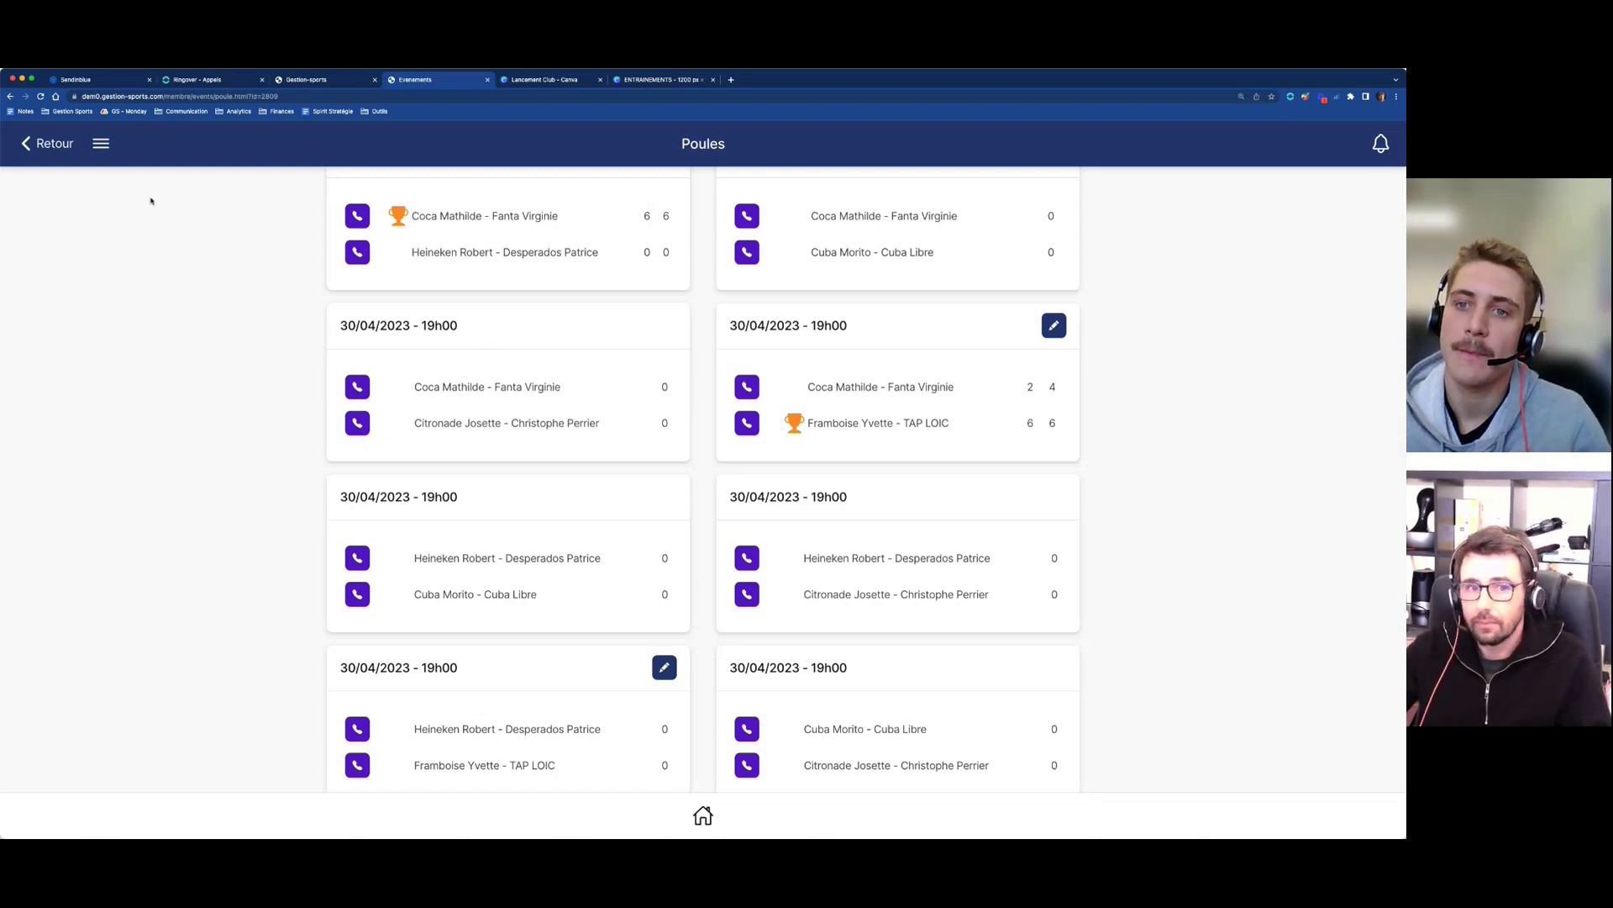
left_click(105, 146)
left_click(193, 817)
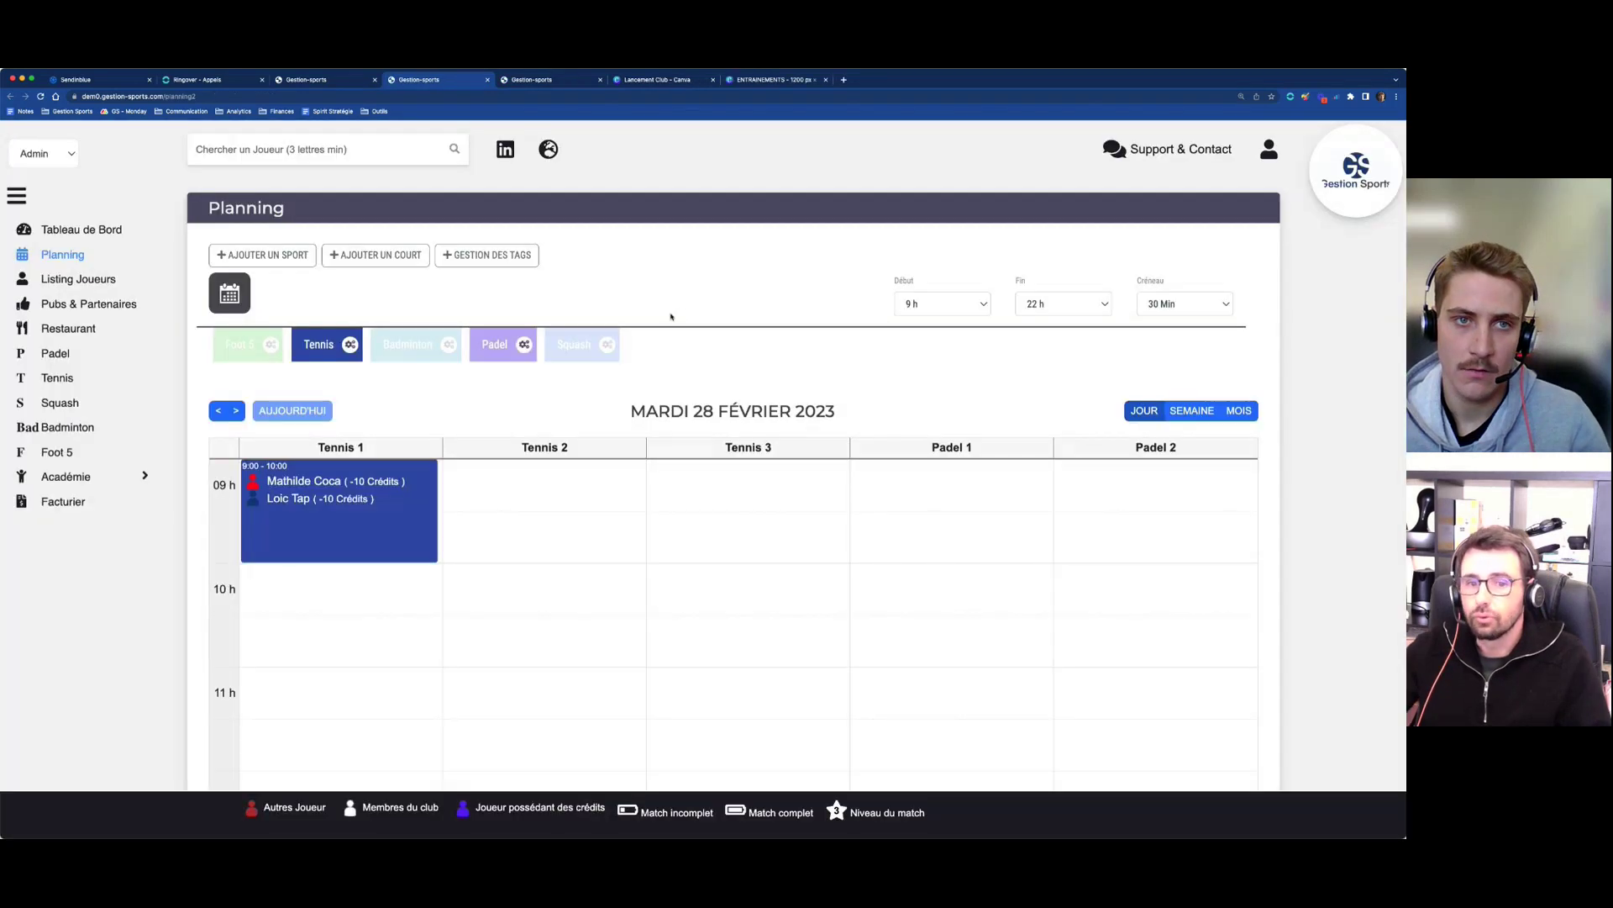
left_click(50, 354)
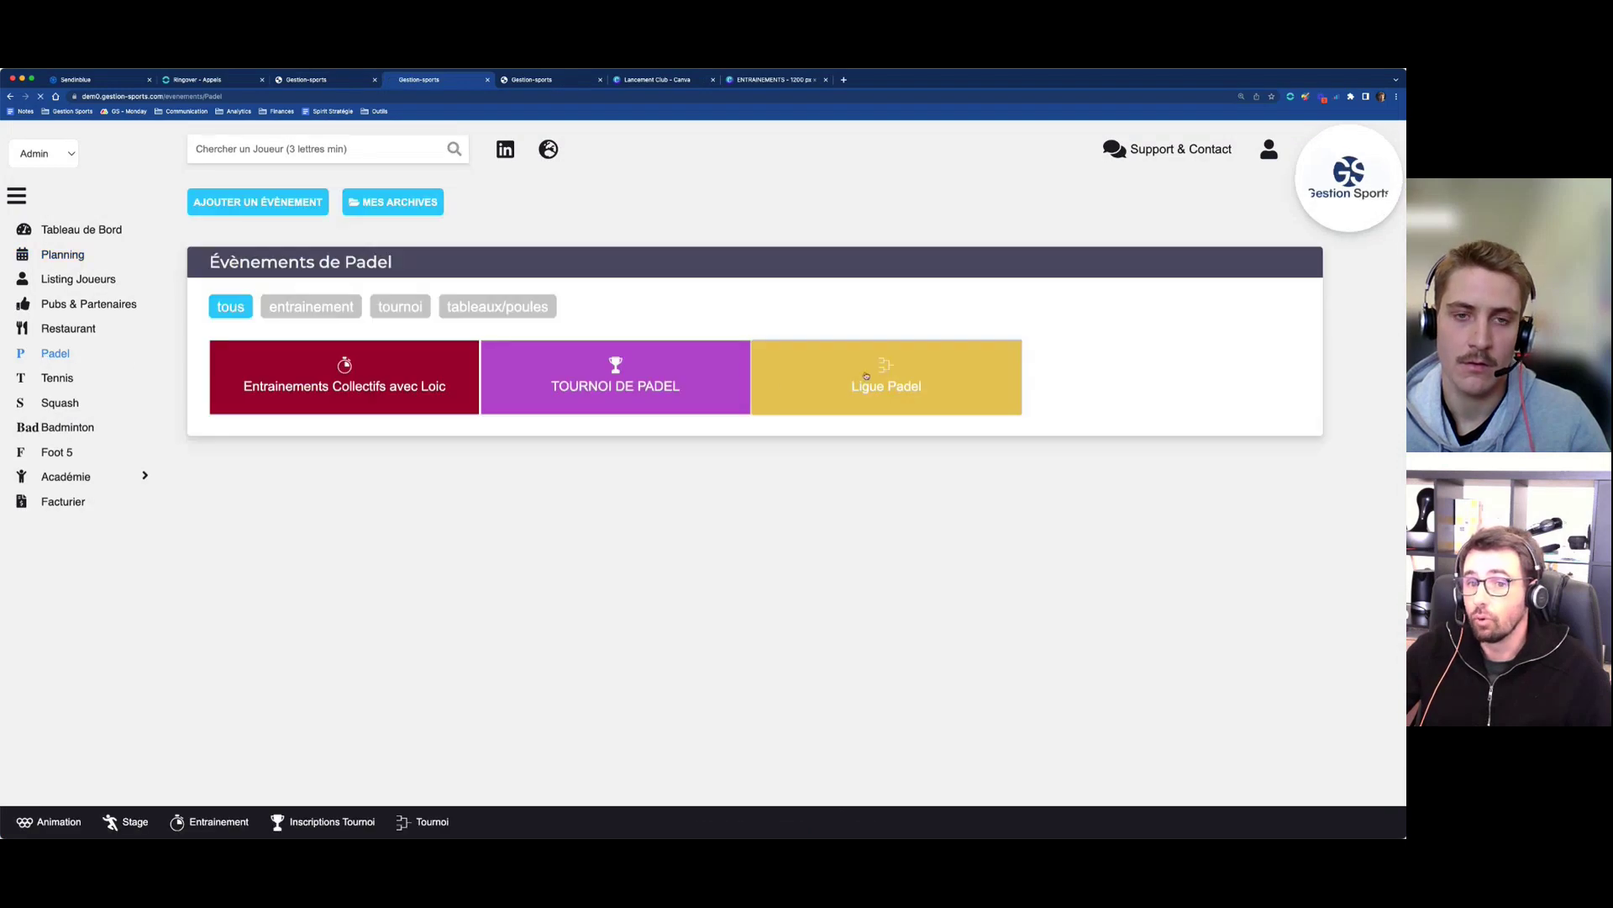
left_click(866, 376)
- Examine the LEBRON pool's match grid and ranking table for the score entered by the player
scroll(697, 476, "down", 7)
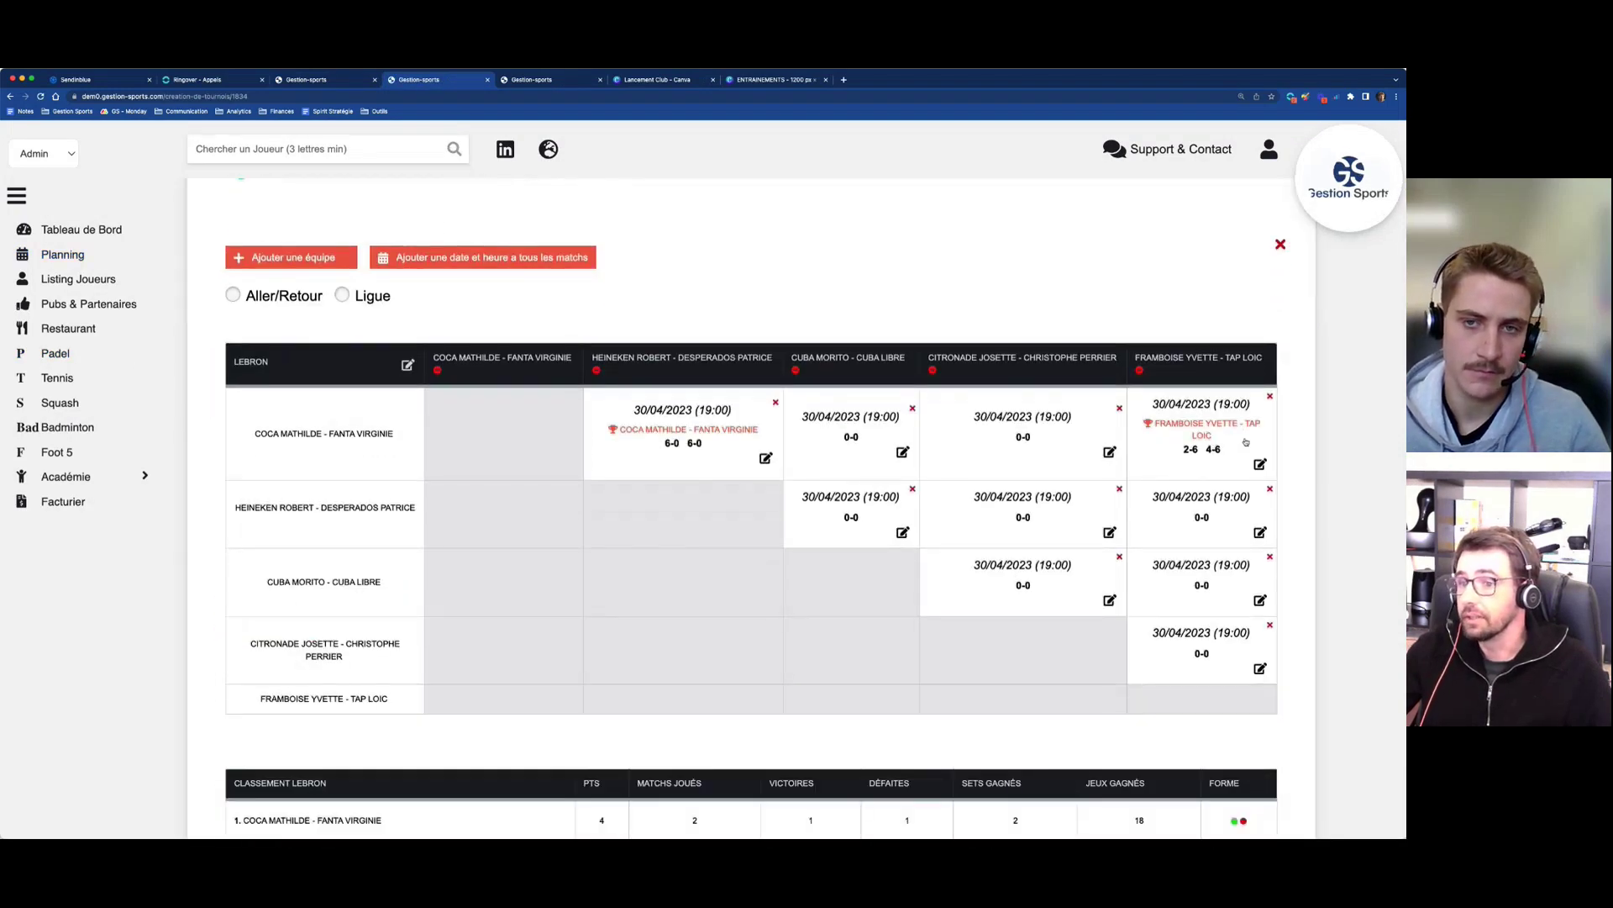
scroll(756, 479, "down", 4)
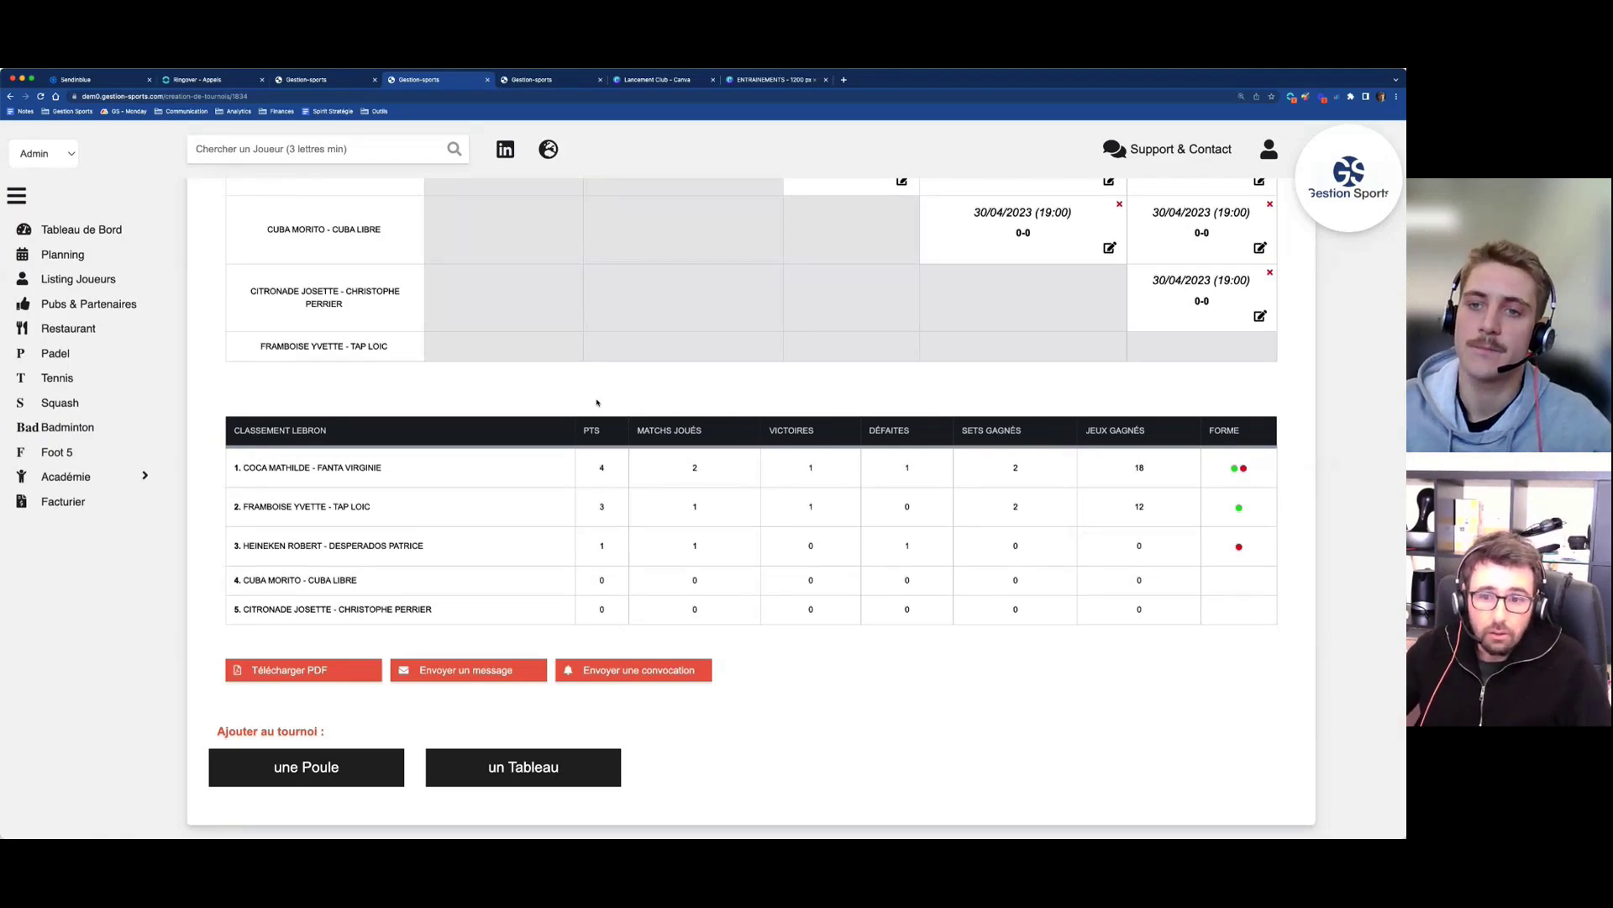
scroll(597, 403, "up", 5)
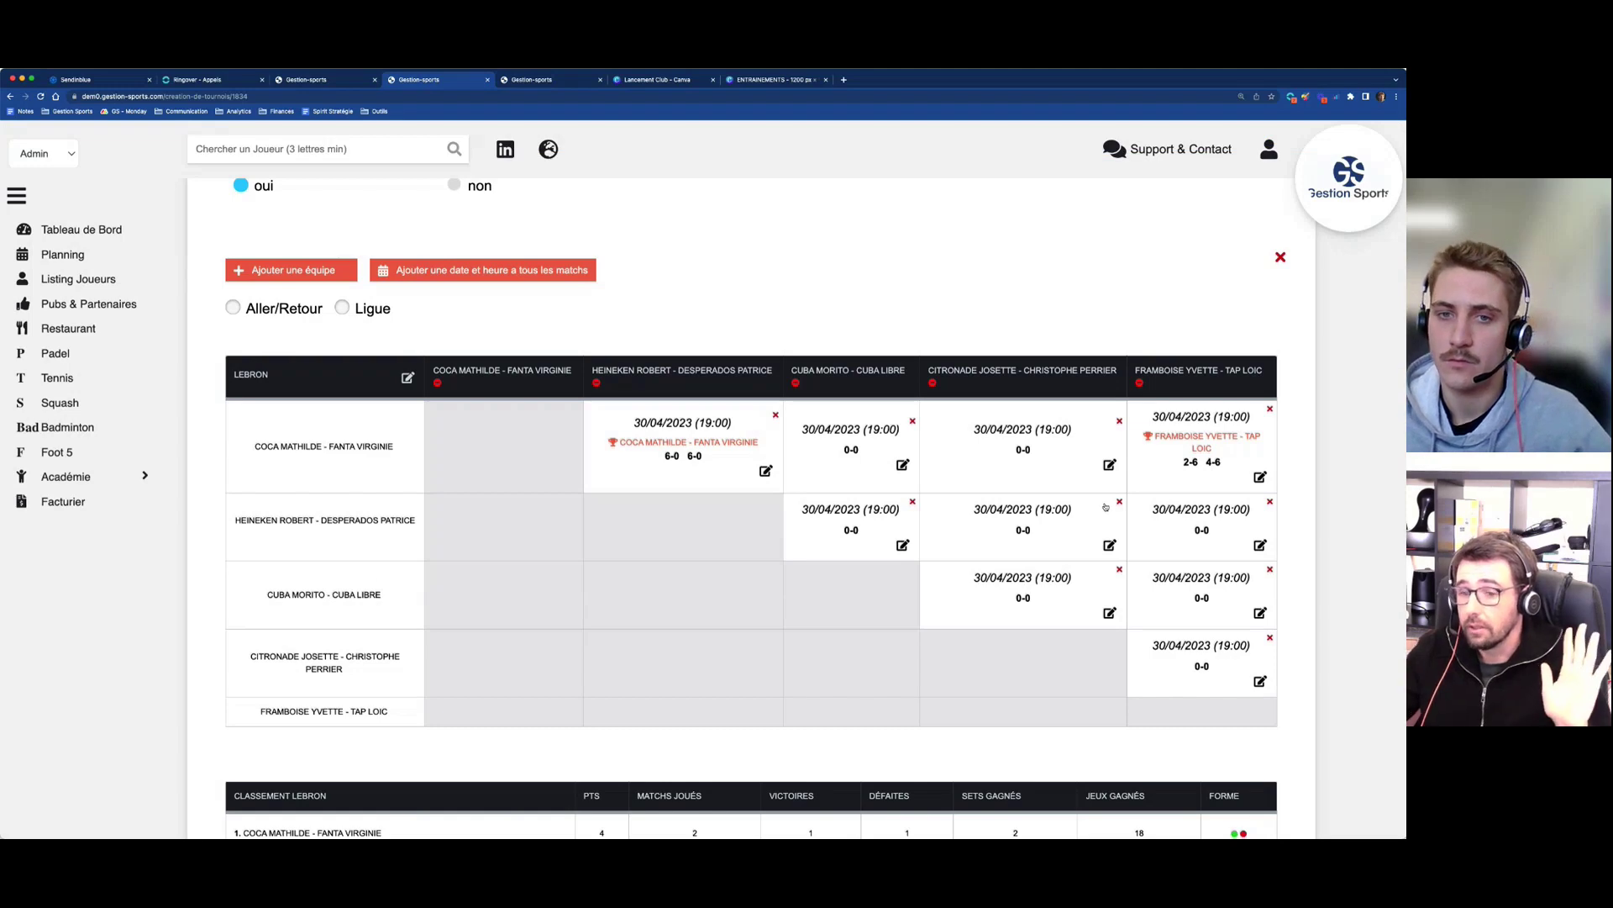
scroll(1106, 507, "down", 5)
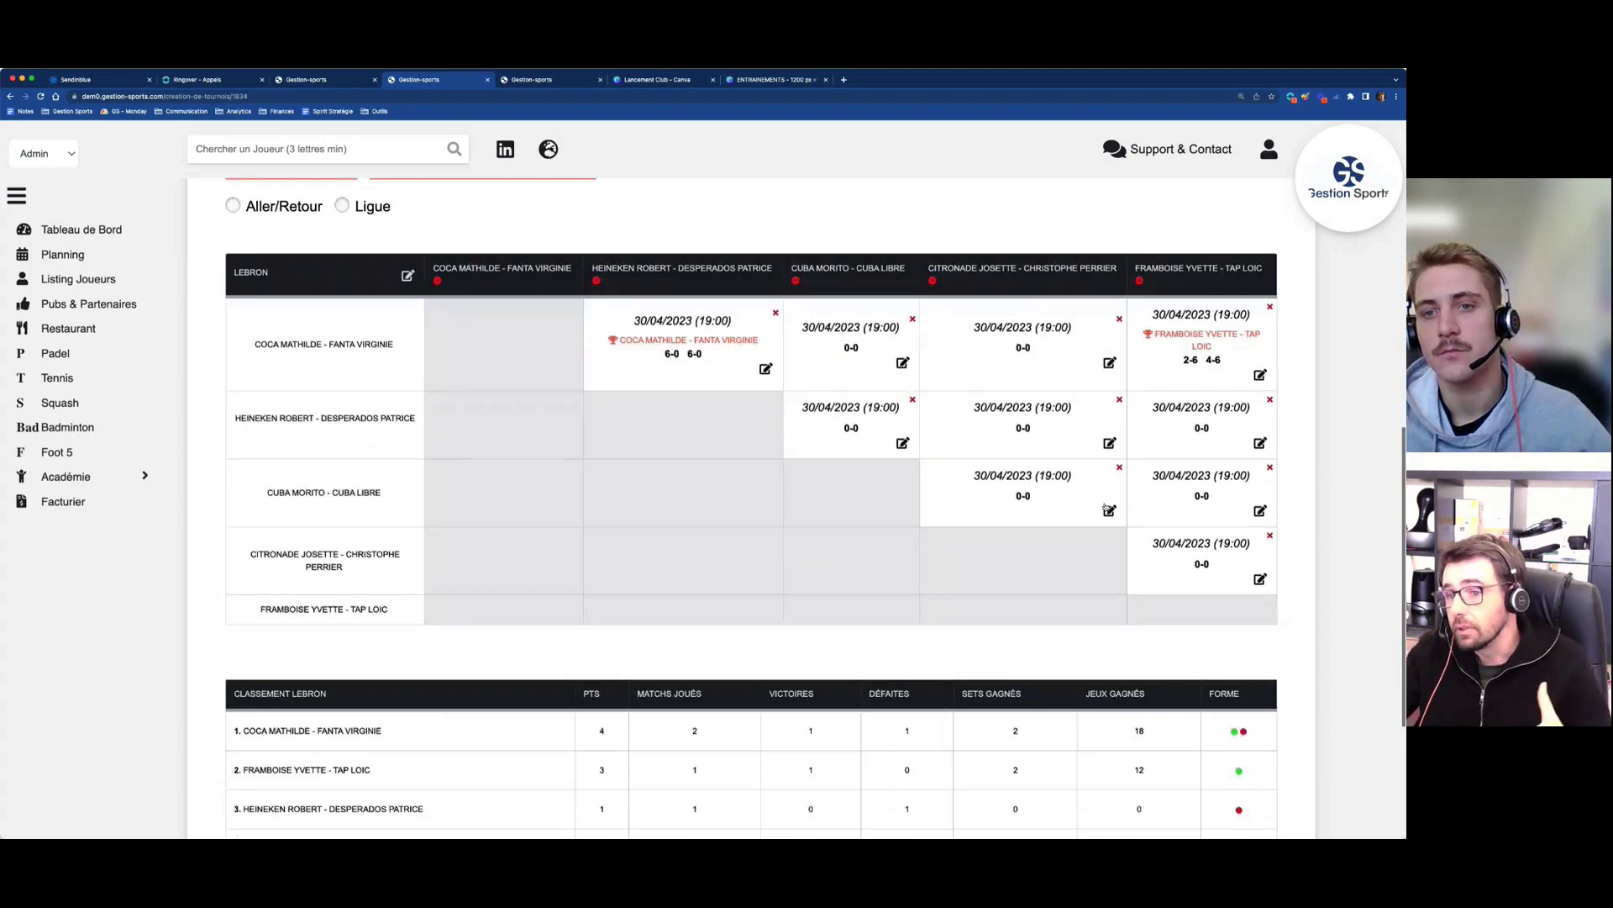
scroll(1106, 507, "down", 1)
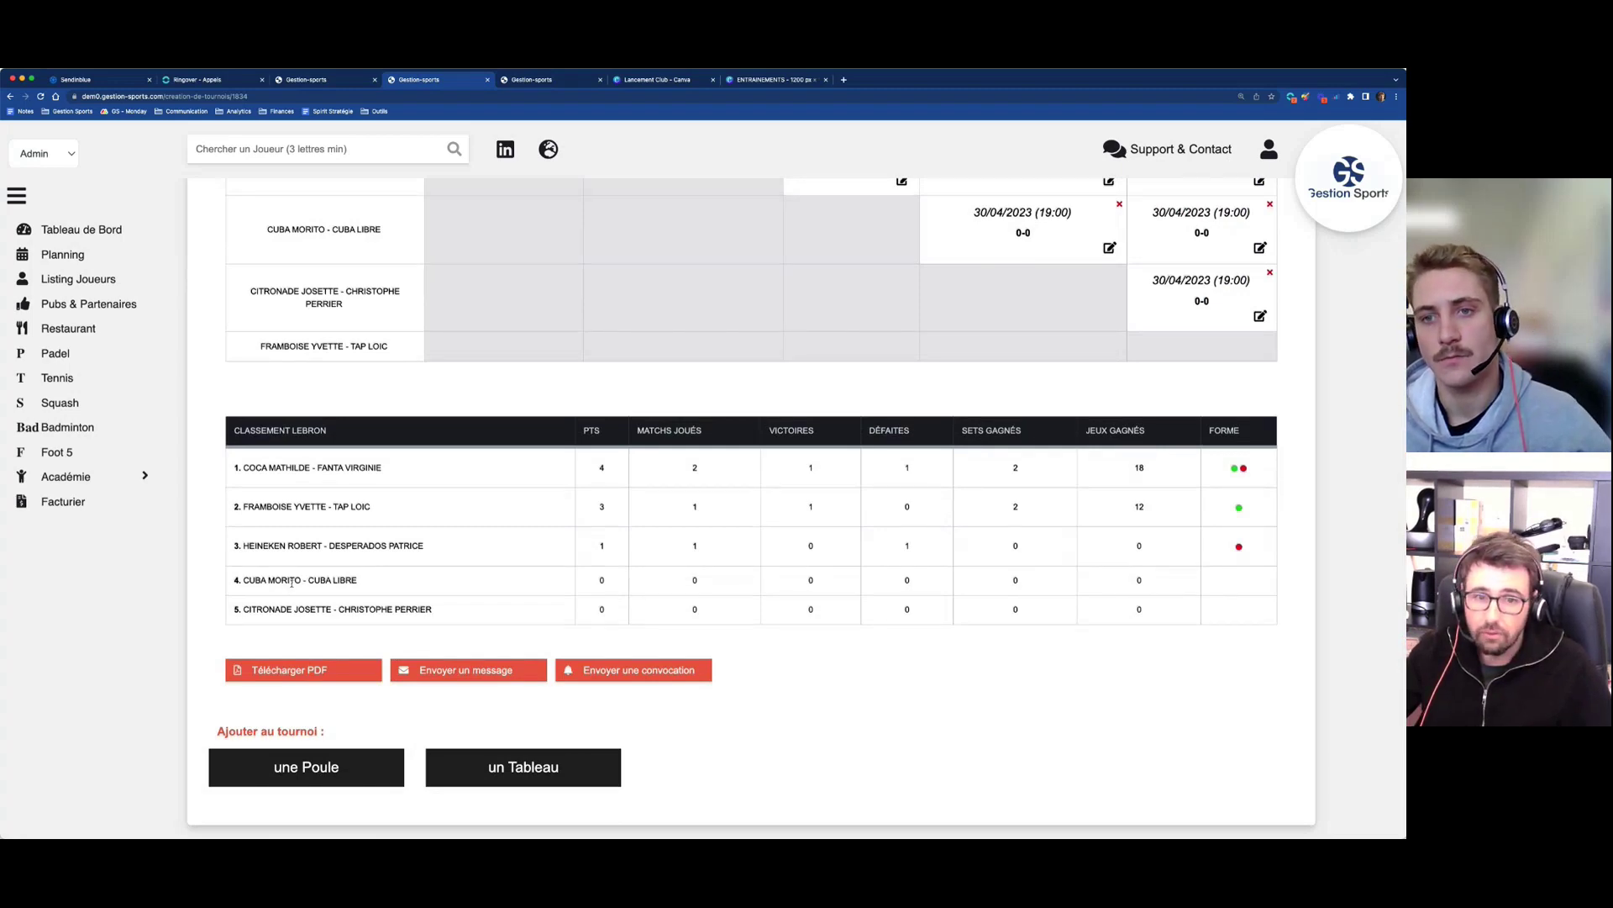
scroll(292, 581, "up", 10)
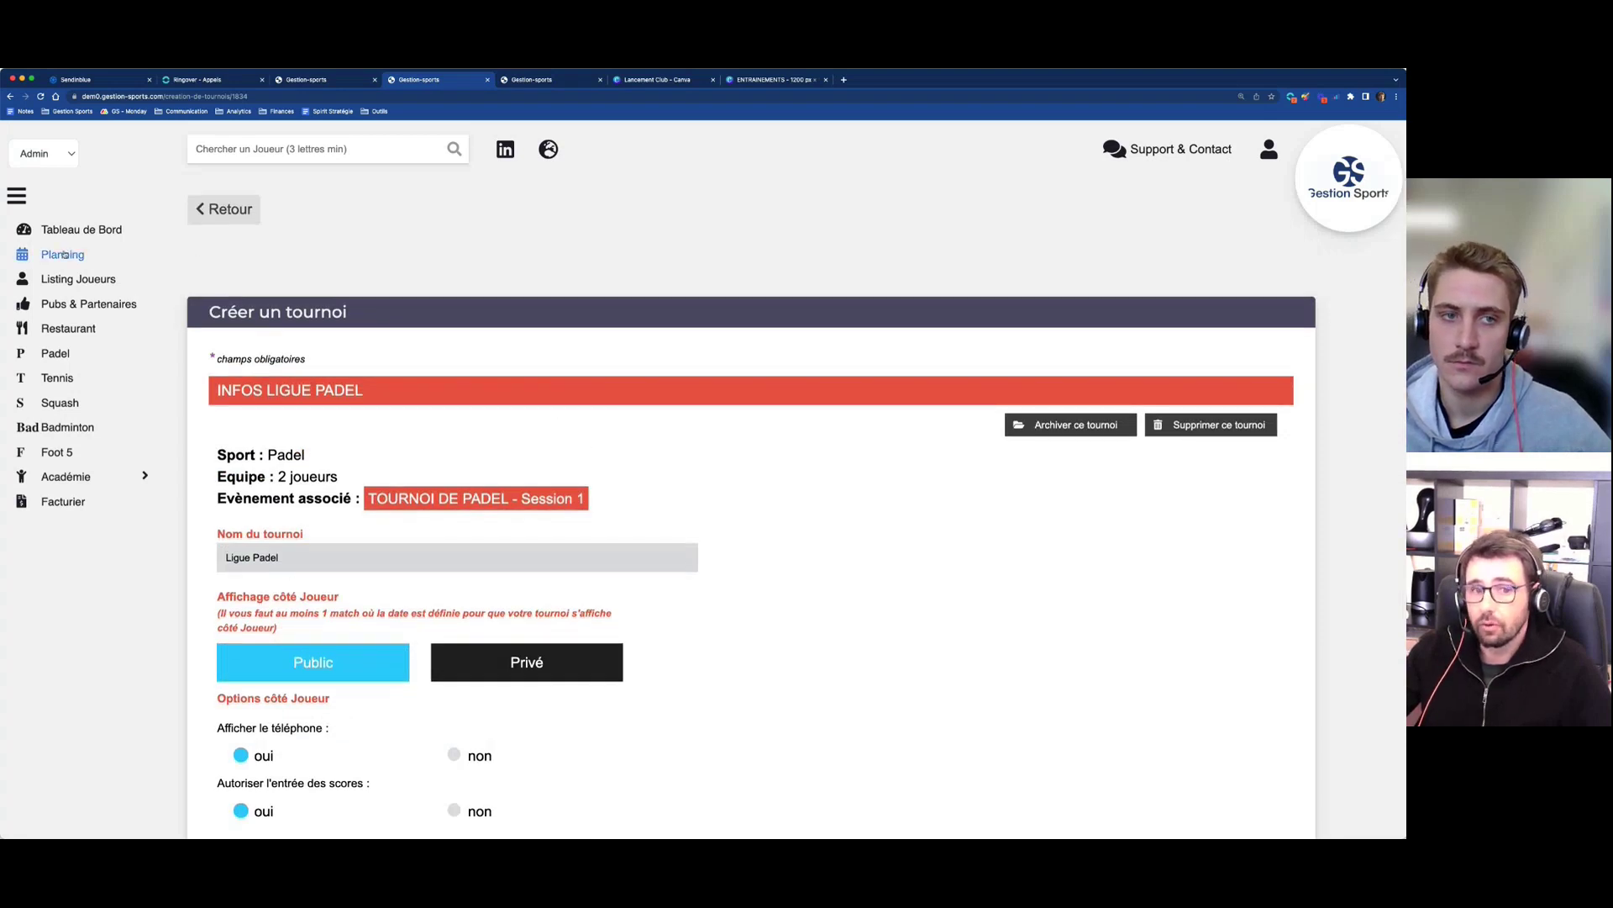
- Return to the padel events, open TOURNOI DE PADEL, and review its P500 session details and participants
left_click(229, 210)
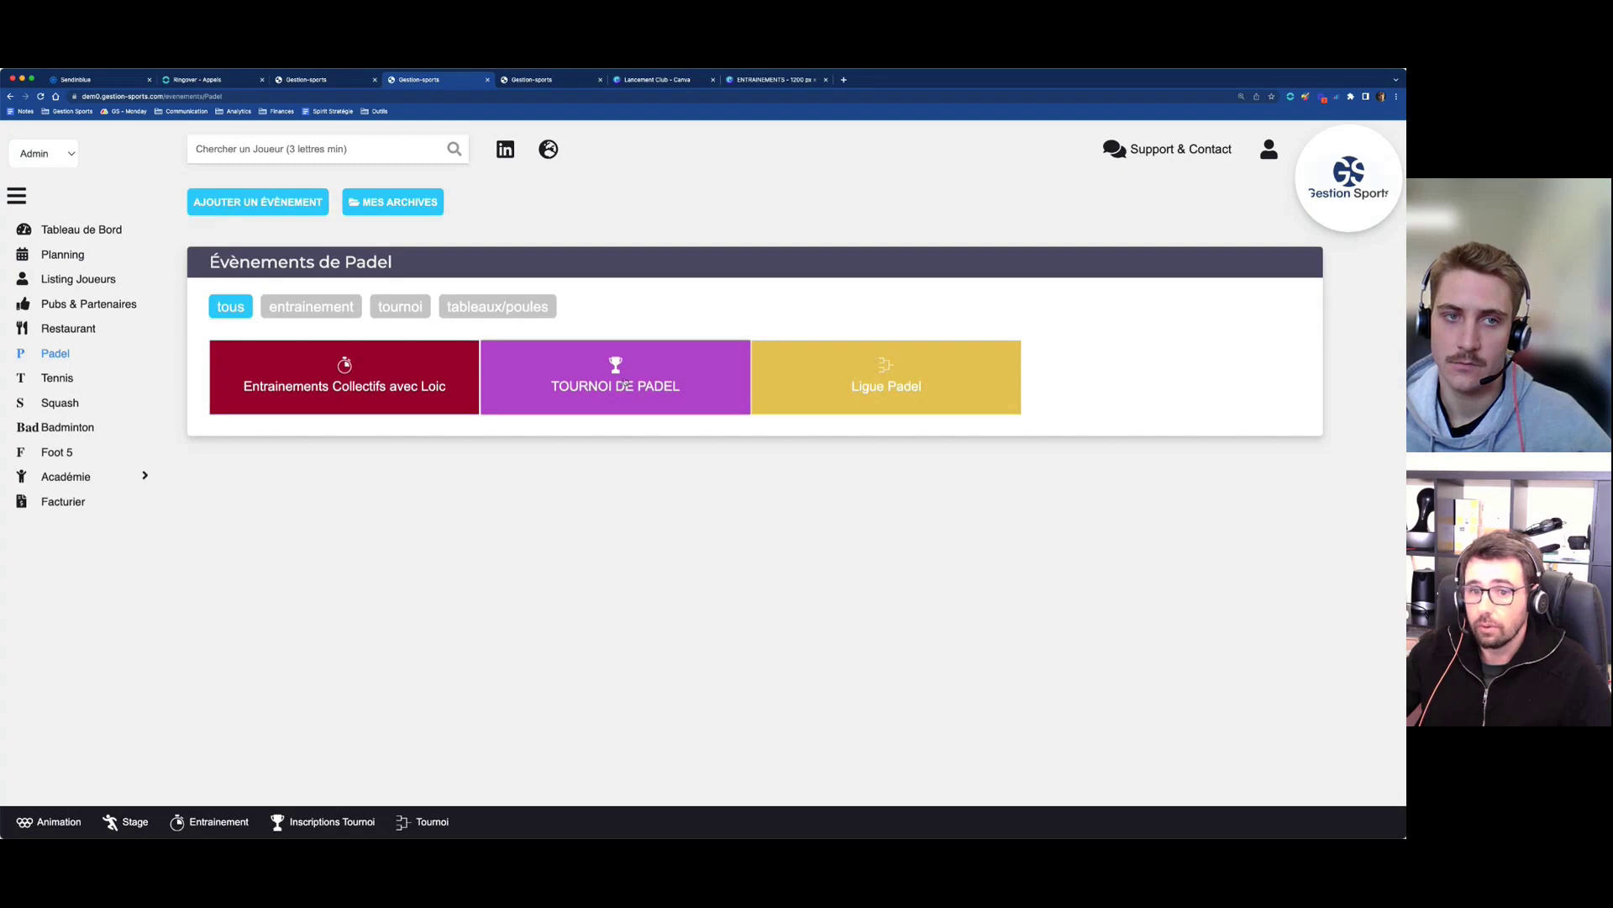
left_click(626, 385)
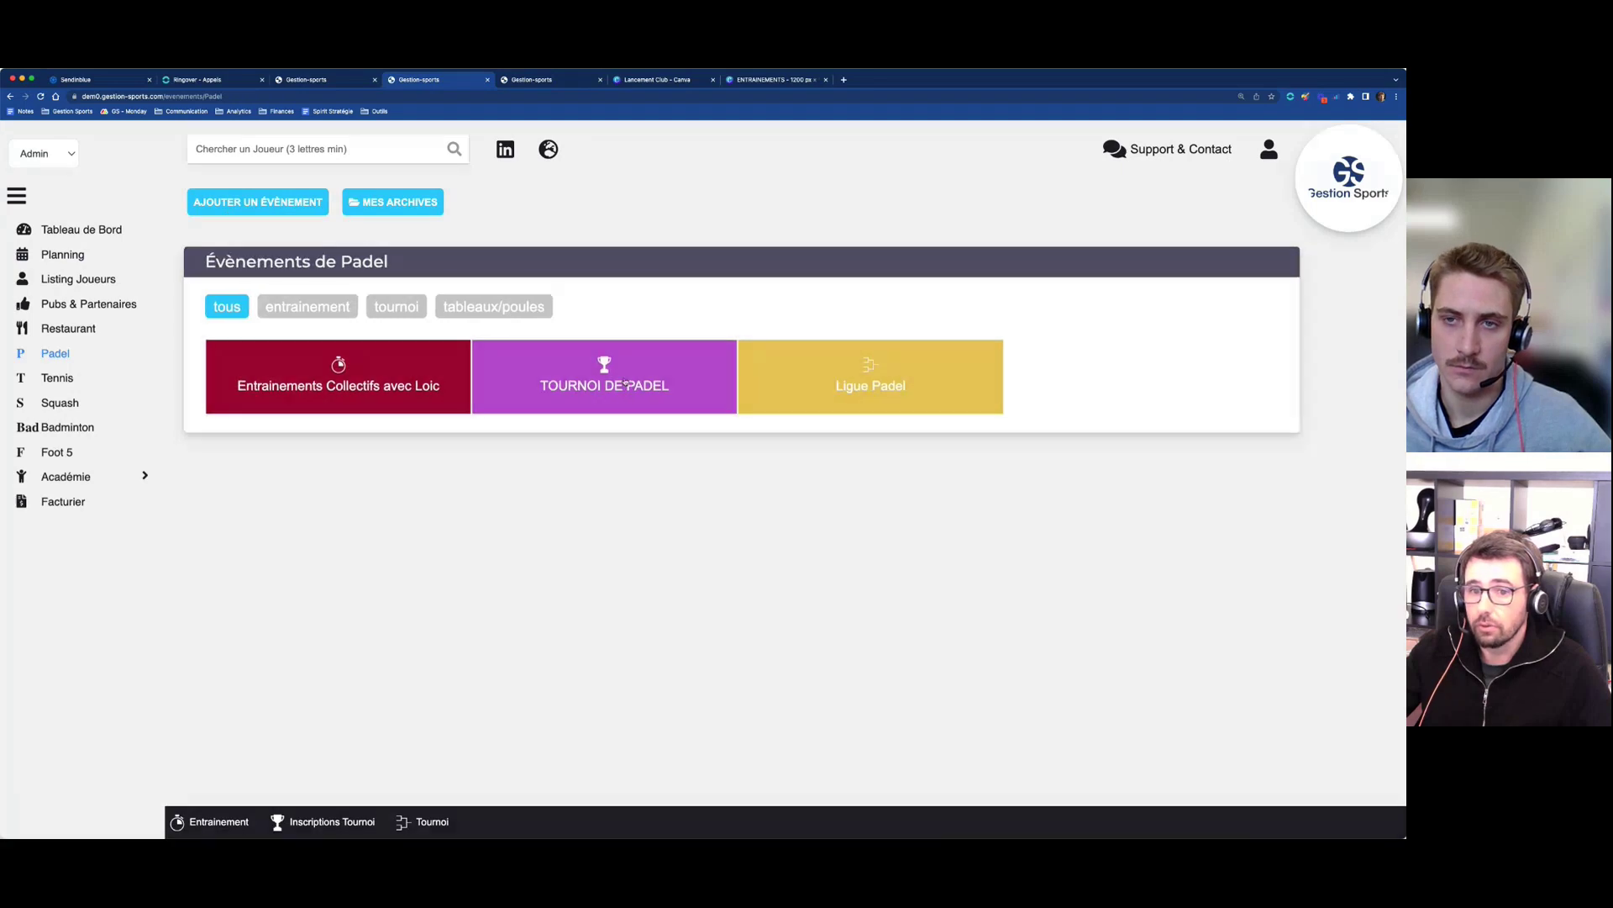
scroll(791, 521, "down", 3)
scroll(1240, 409, "down", 3)
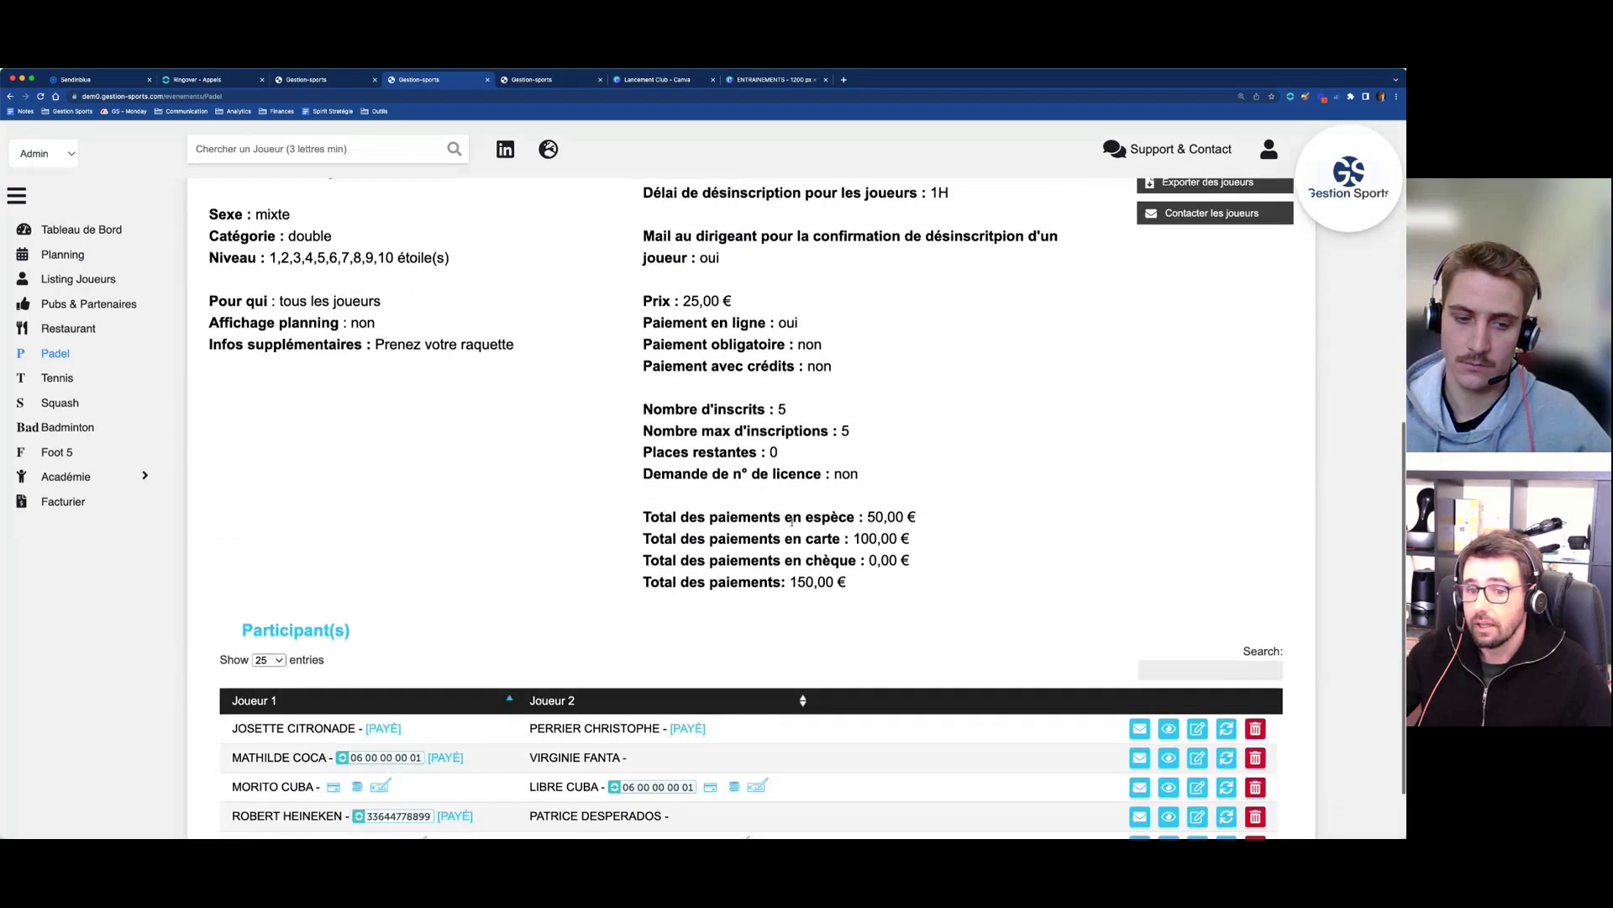
scroll(1239, 410, "up", 4)
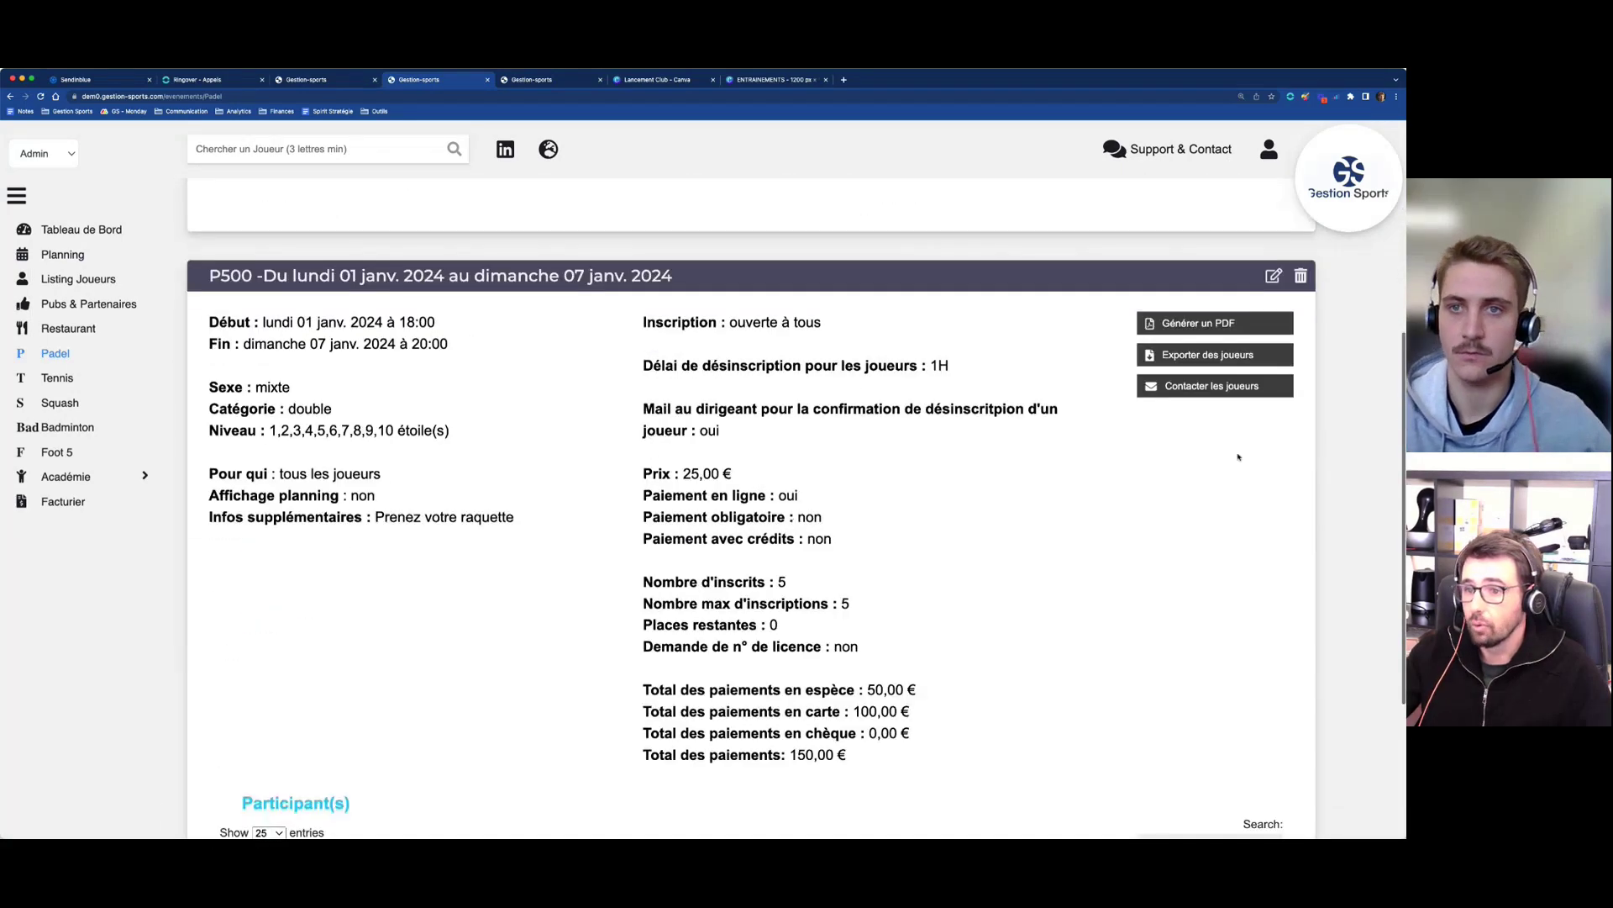
- Open the message form for contacting the P500 session's players, inspect its sending options, and close it without sending
left_click(1234, 386)
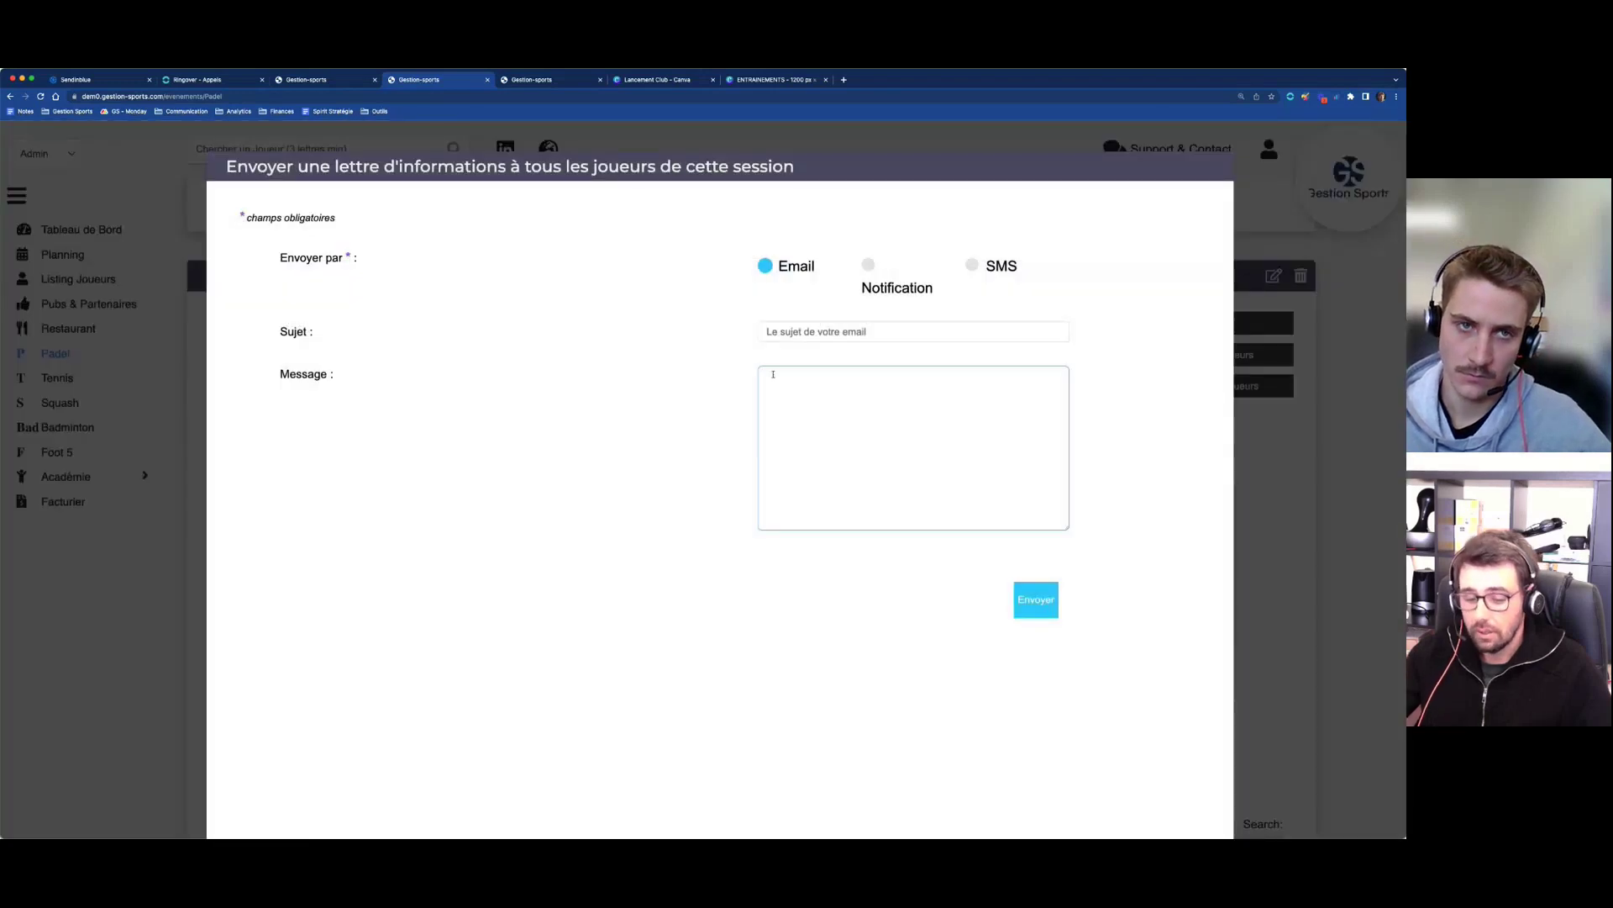
key("super+minus")
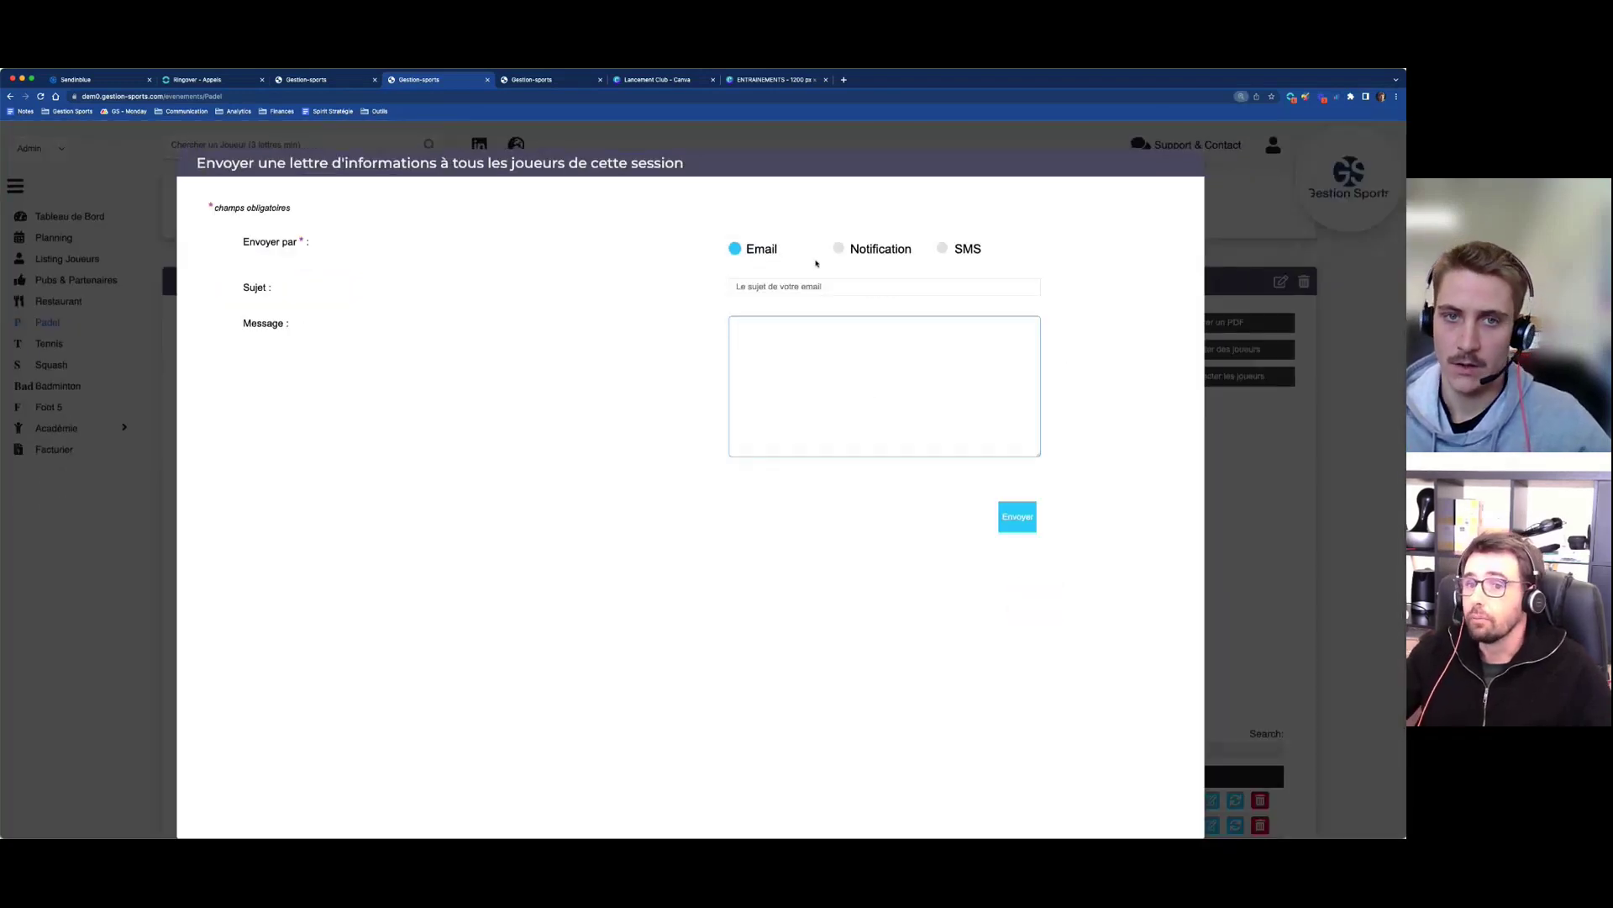
left_click(842, 249)
left_click(752, 249)
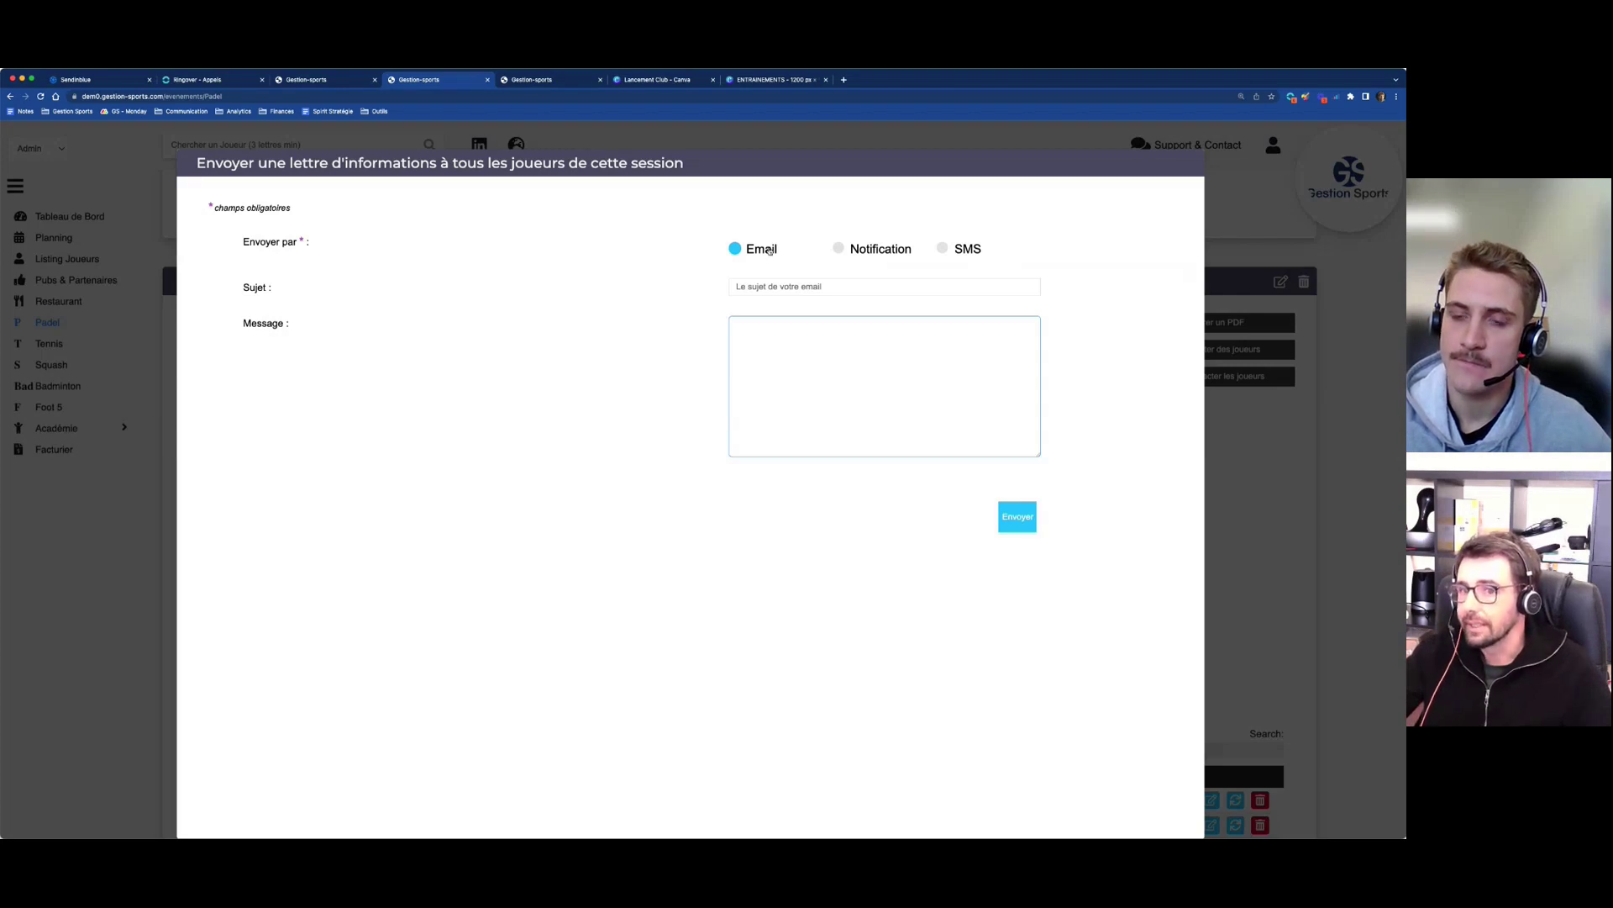
left_click(1260, 451)
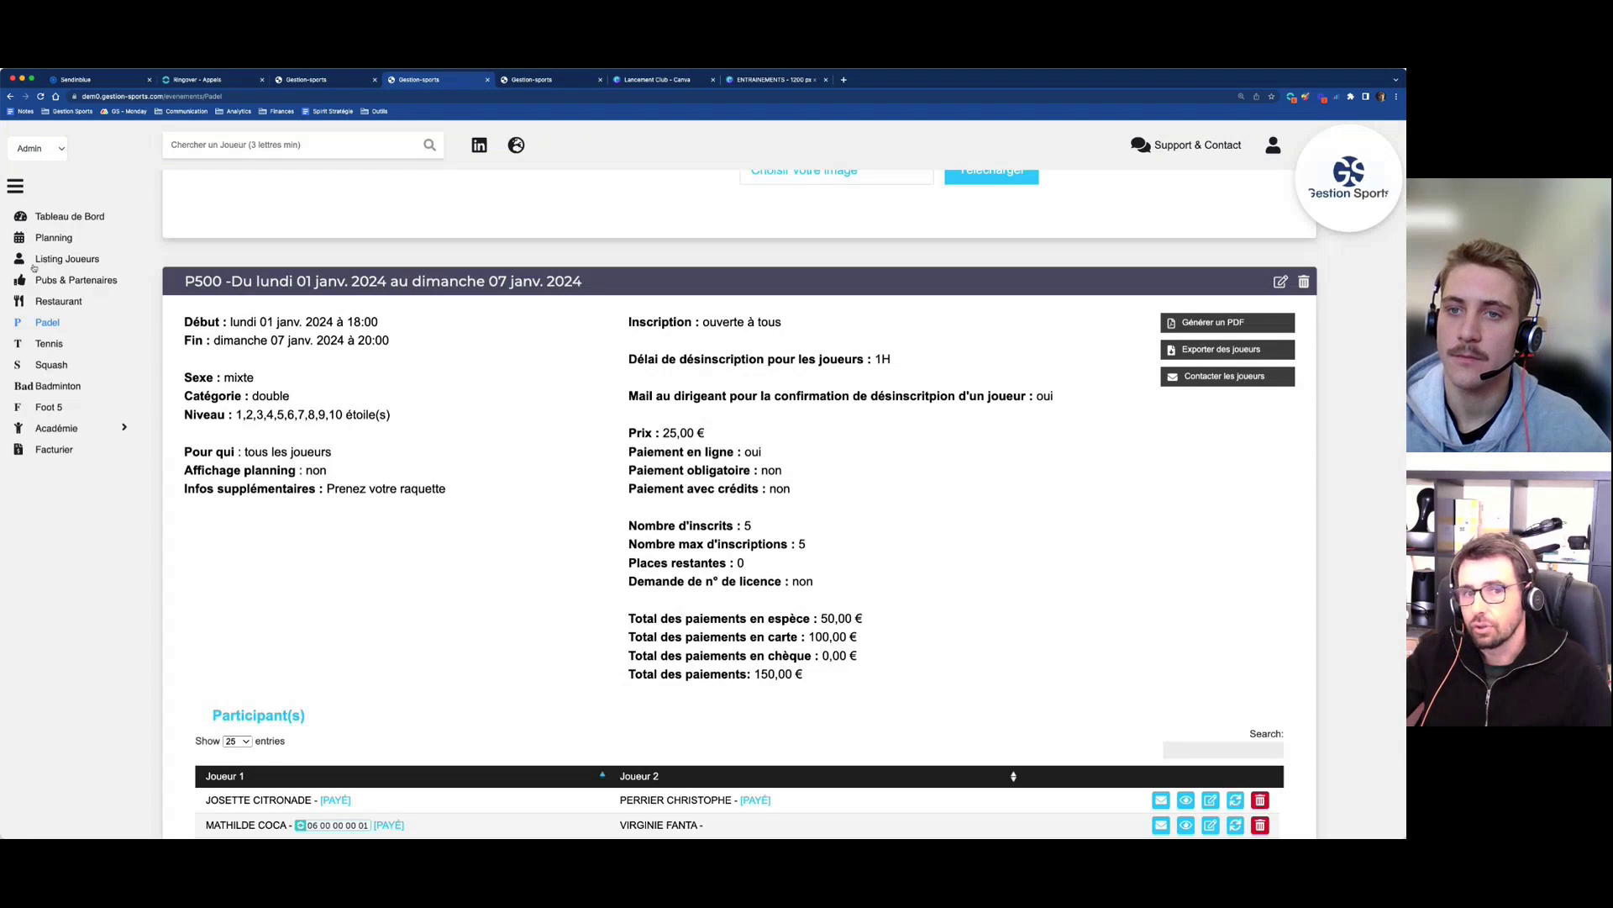
- Open the player-area news under Pubs & Partenaires and review the published news posters
left_click(79, 281)
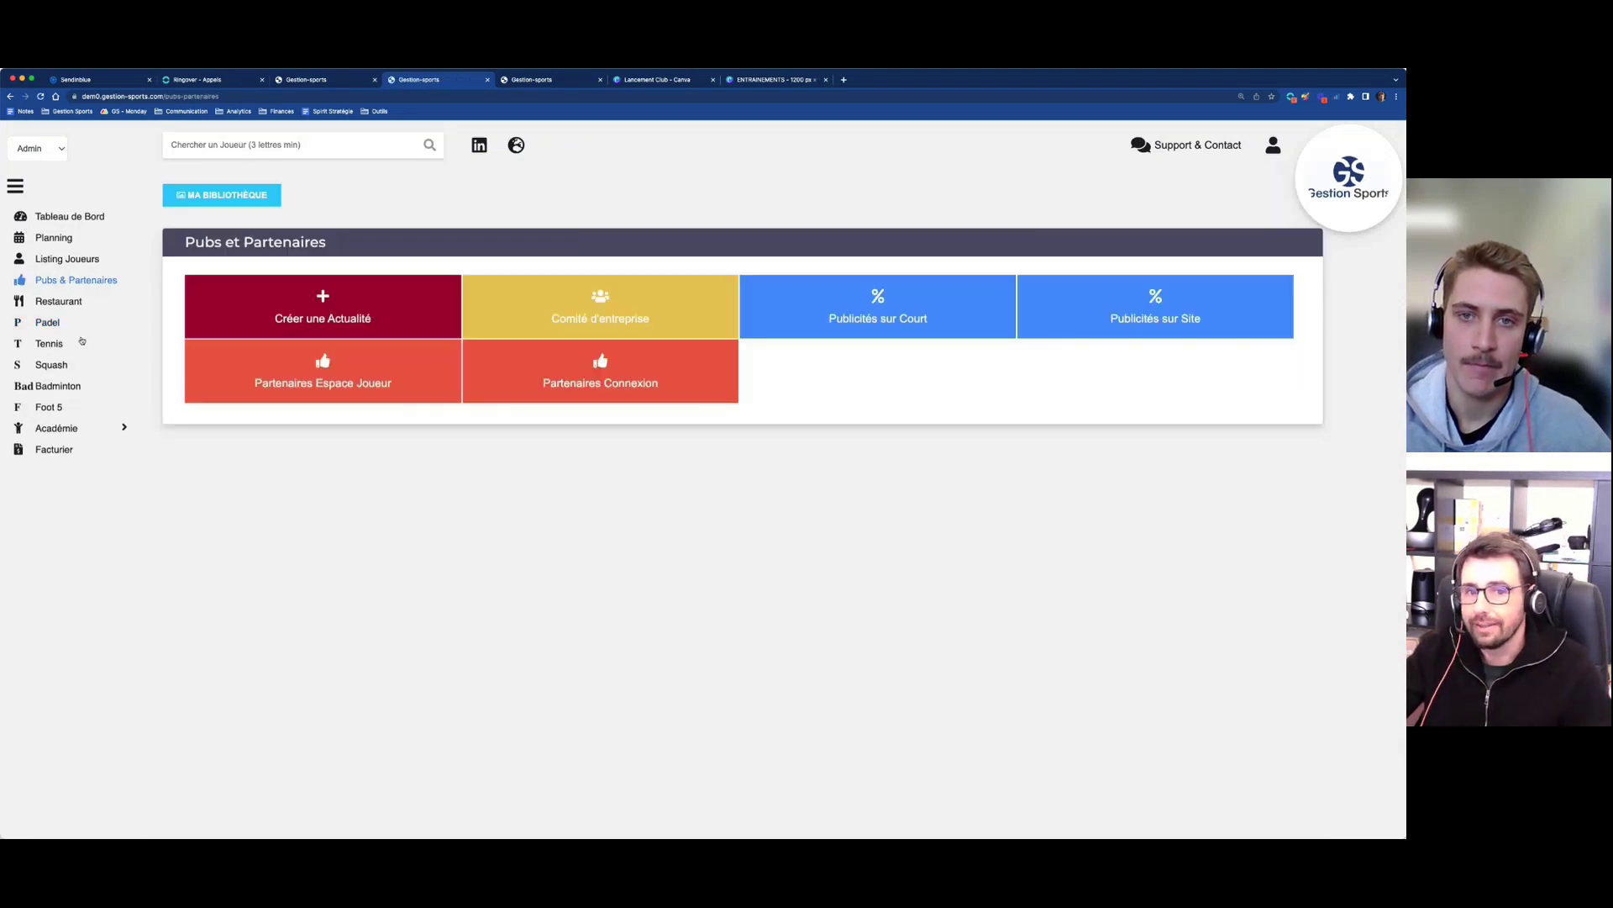
left_click(323, 311)
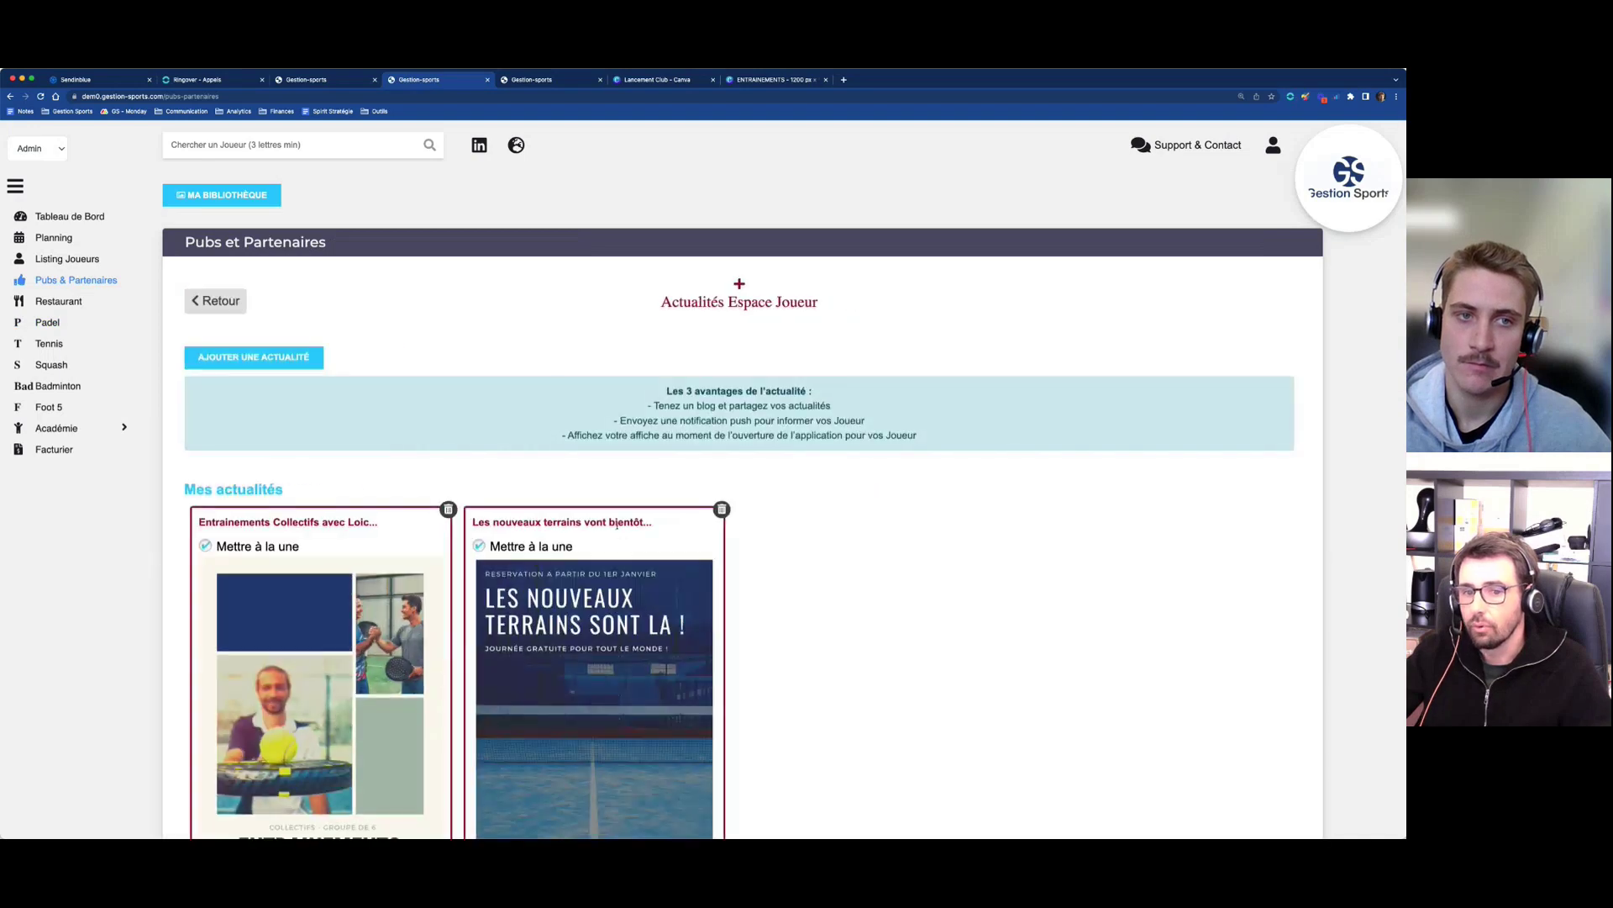
scroll(616, 525, "down", 3)
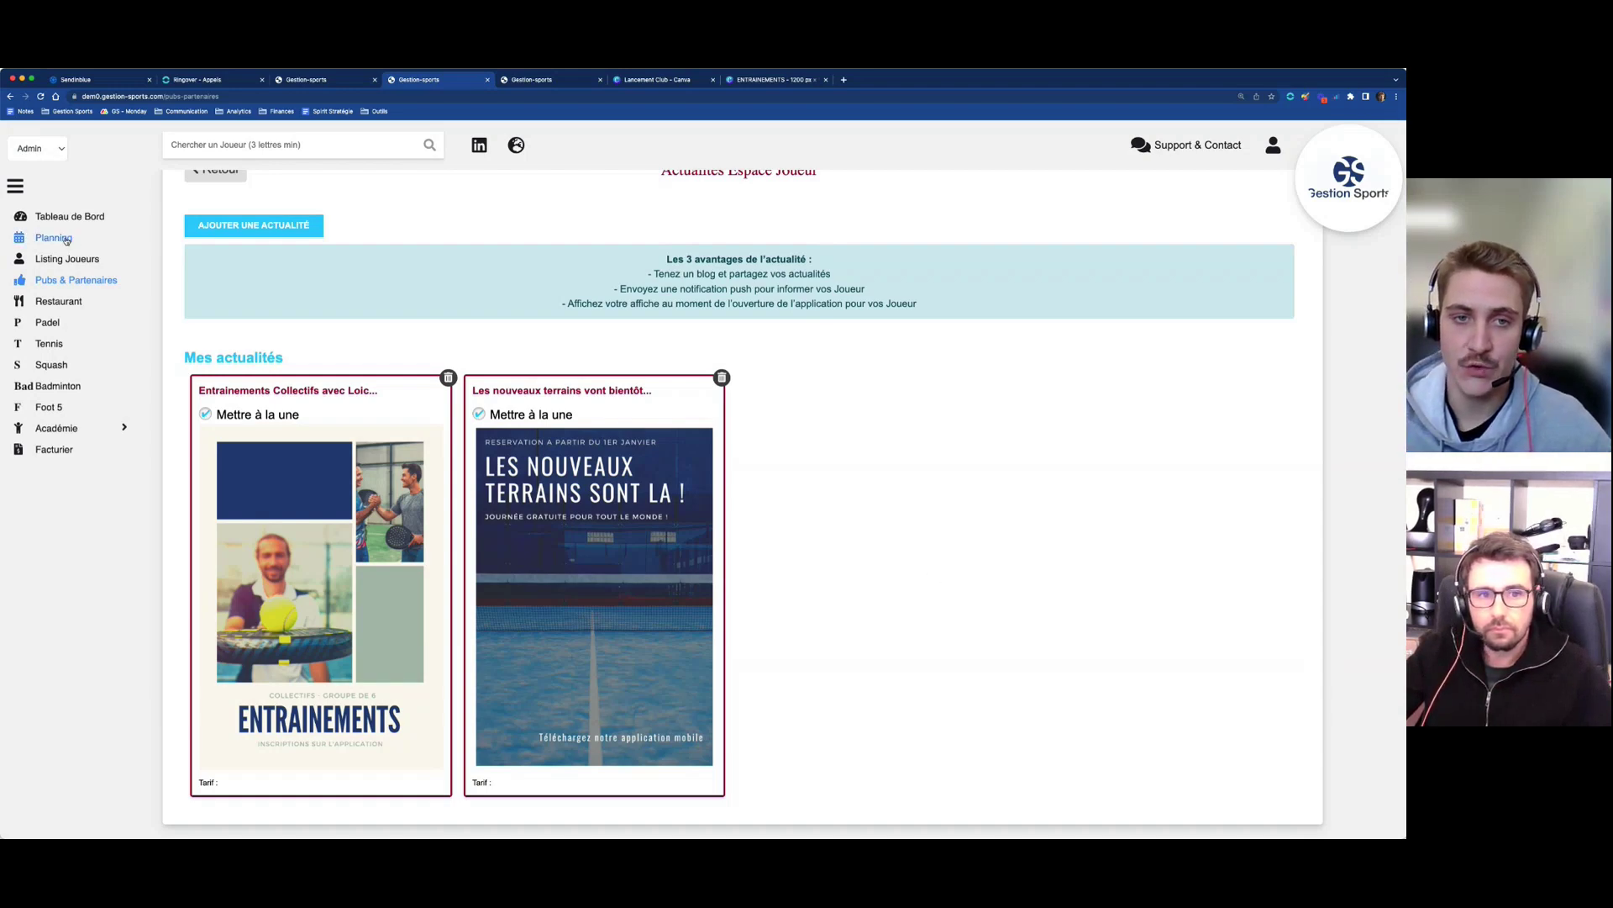
- Reopen the TOURNOI DE PADEL event from the padel events and look over its information and session
left_click(48, 323)
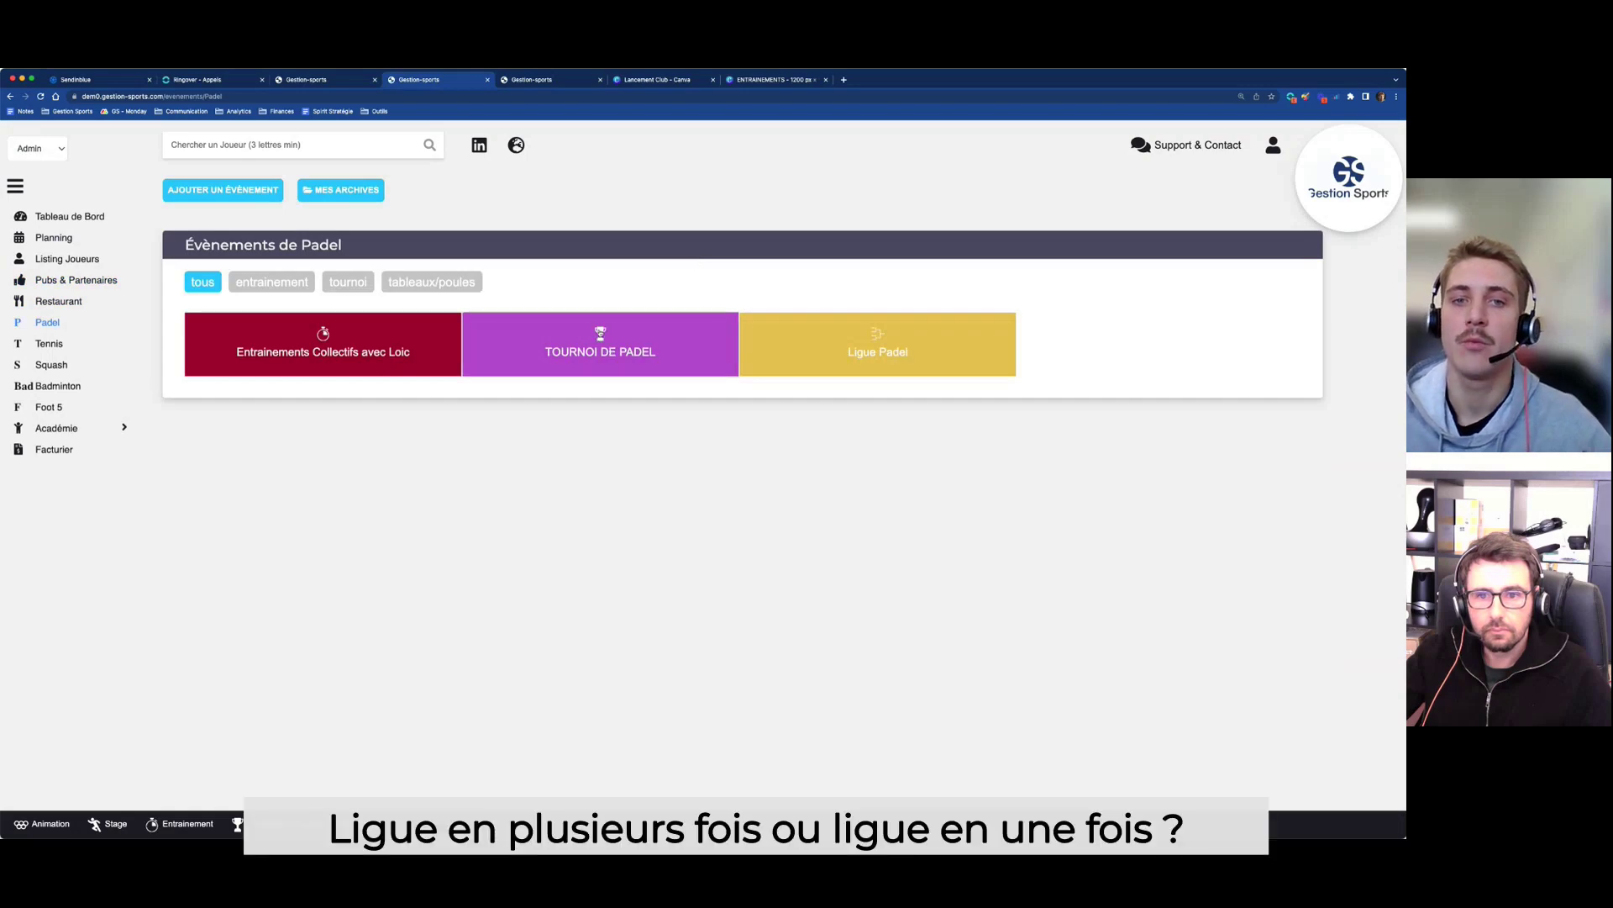
left_click(599, 332)
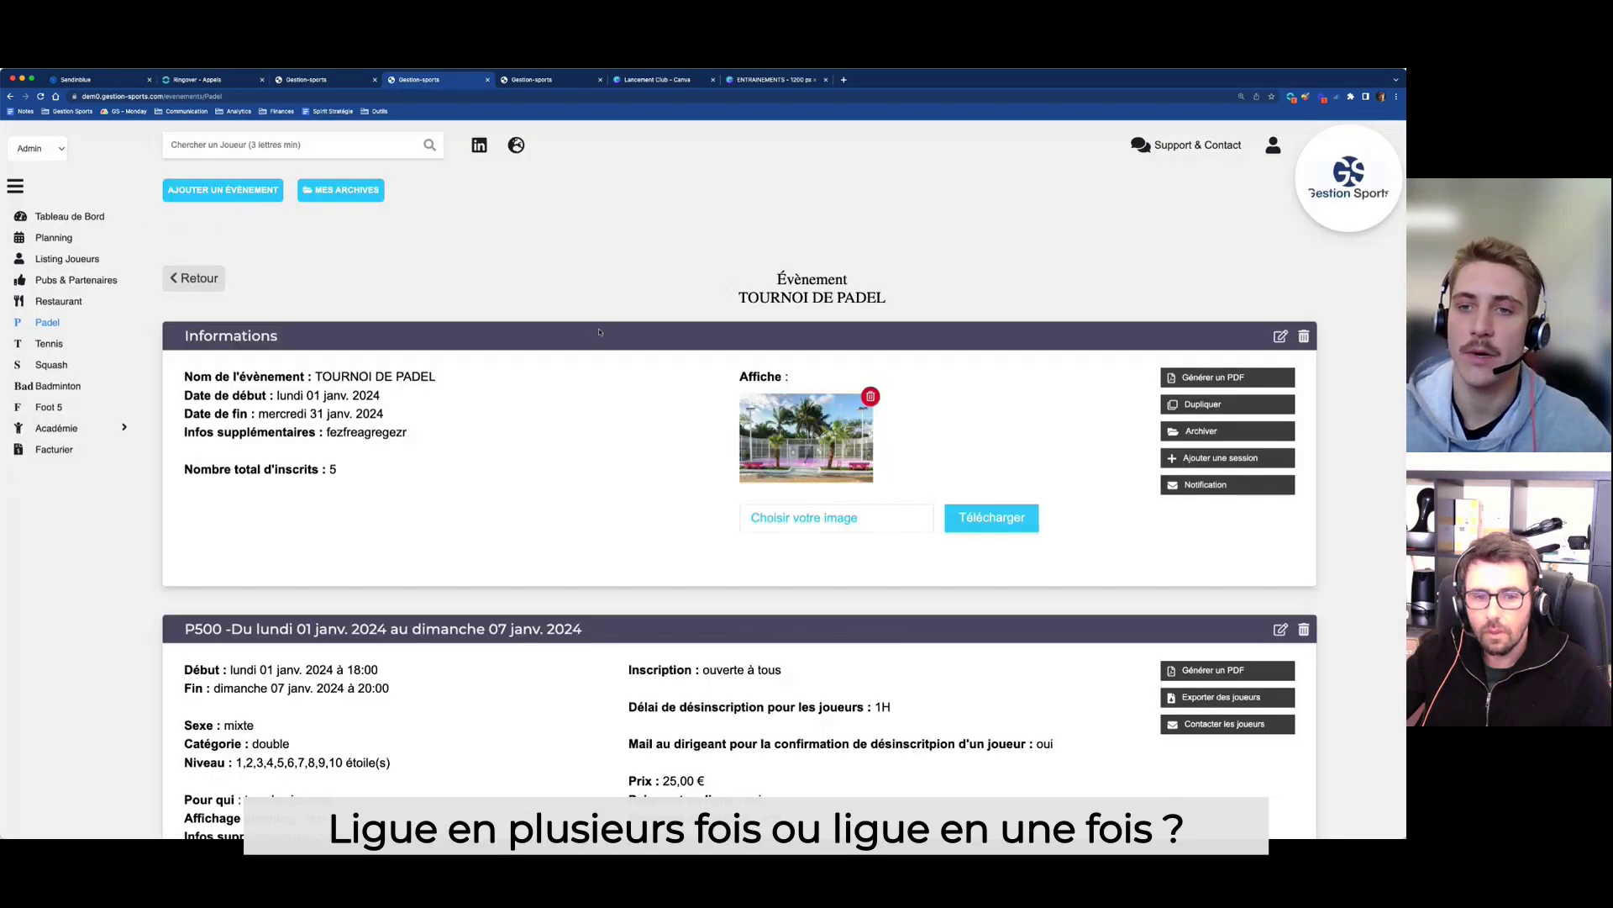
scroll(599, 332, "down", 6)
scroll(599, 332, "up", 6)
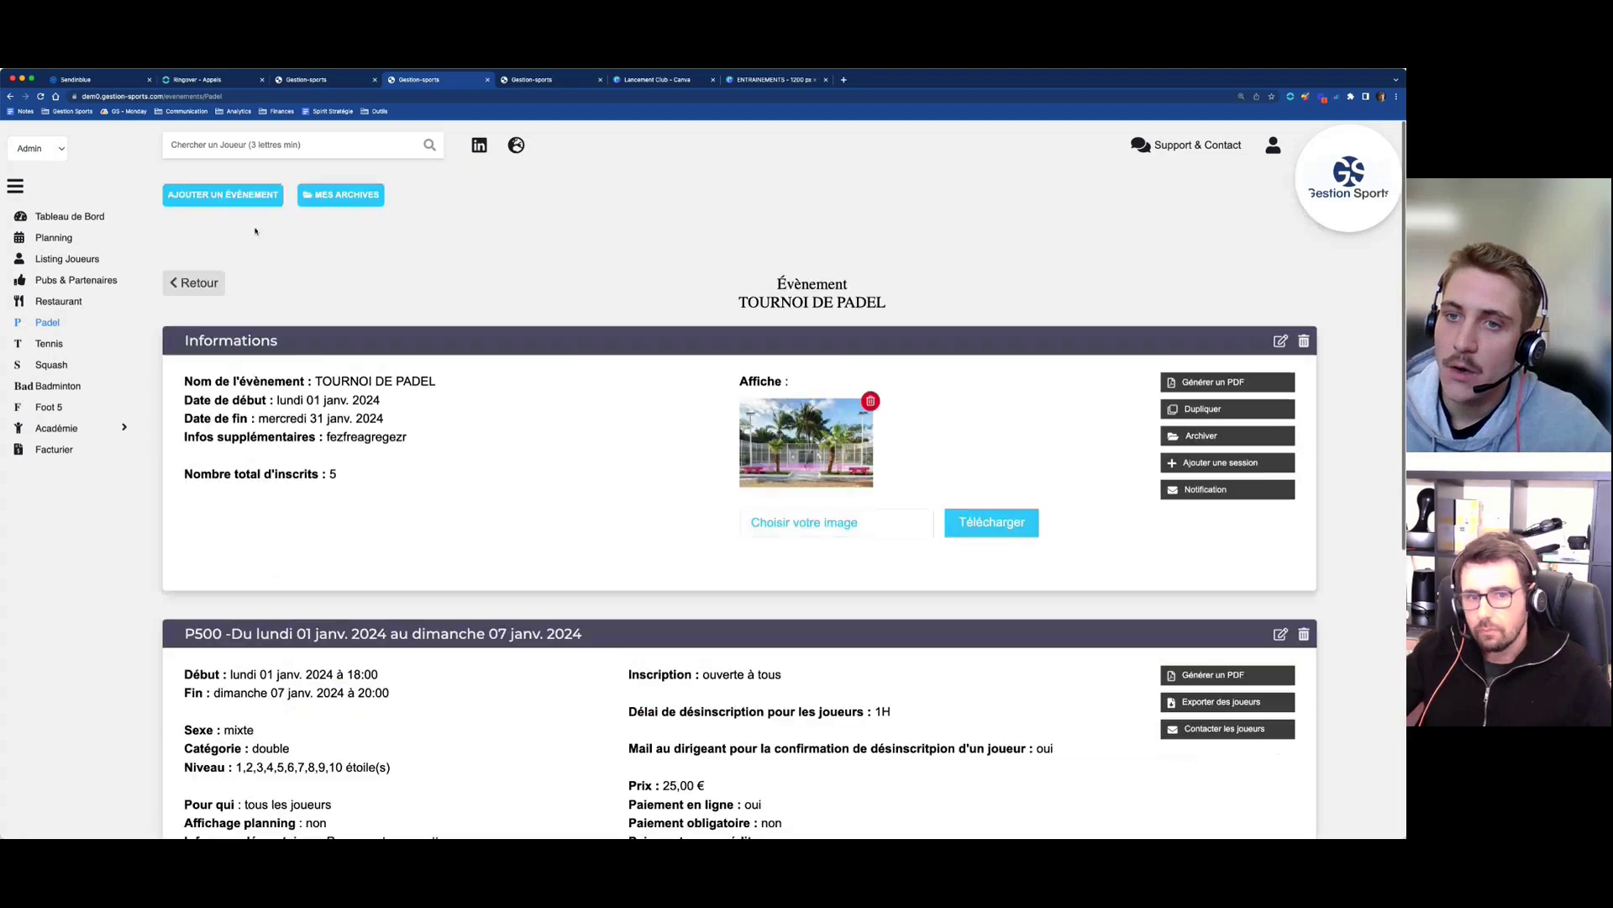
- Go back to the padel events, reopen Ligue Padel, and review the LEBRON pool's match grid and team options
left_click(194, 283)
left_click(864, 354)
scroll(577, 463, "down", 7)
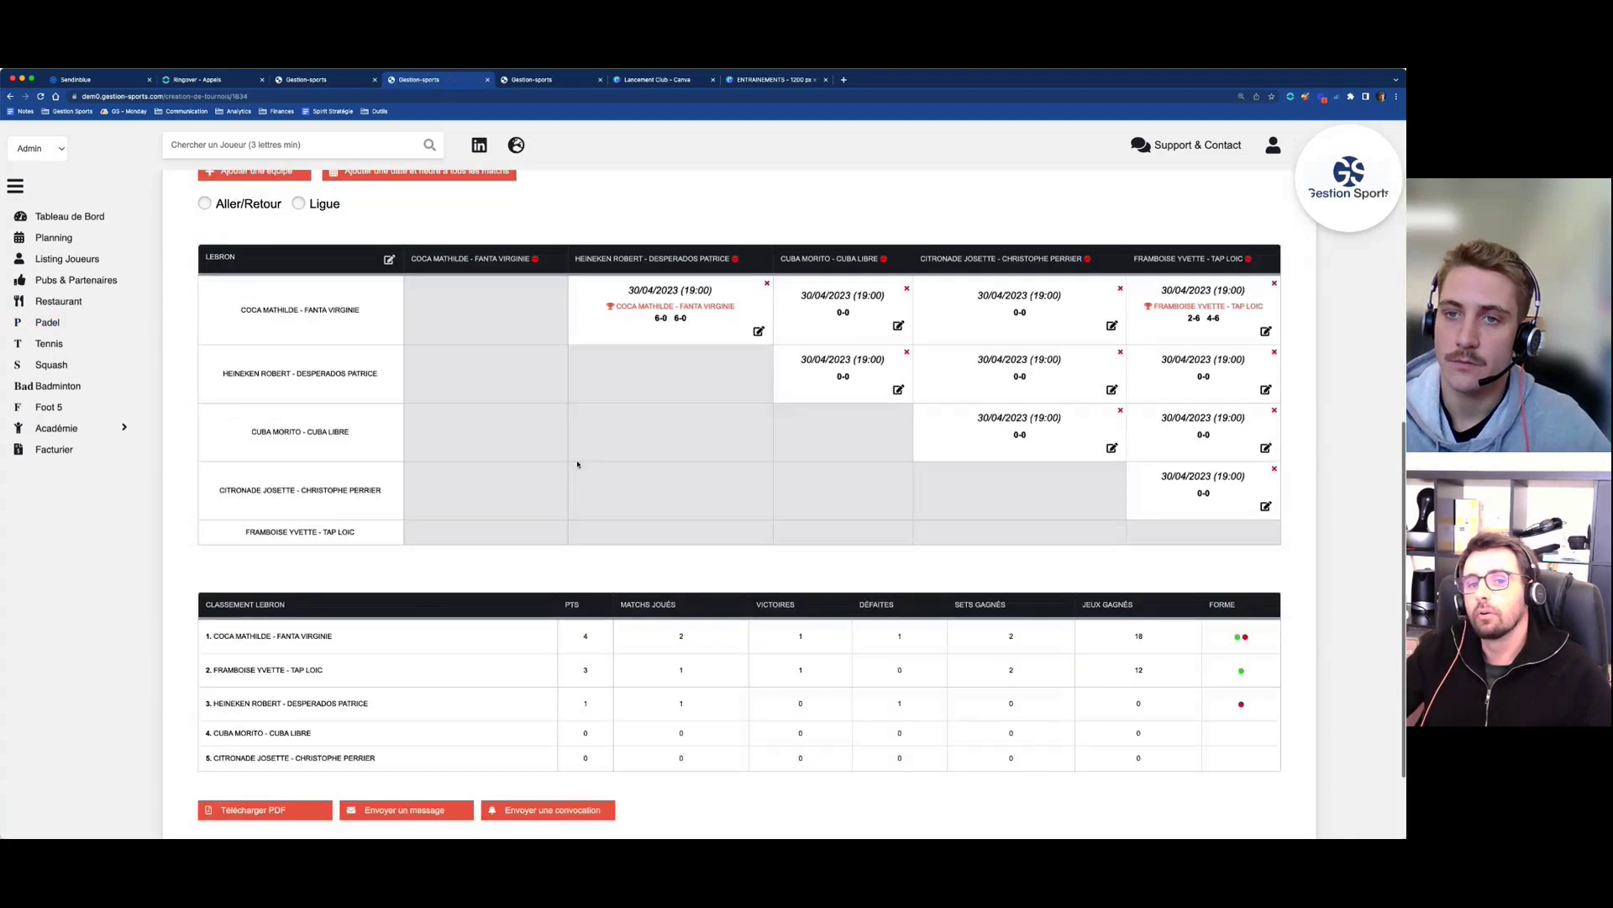
scroll(253, 343, "up", 2)
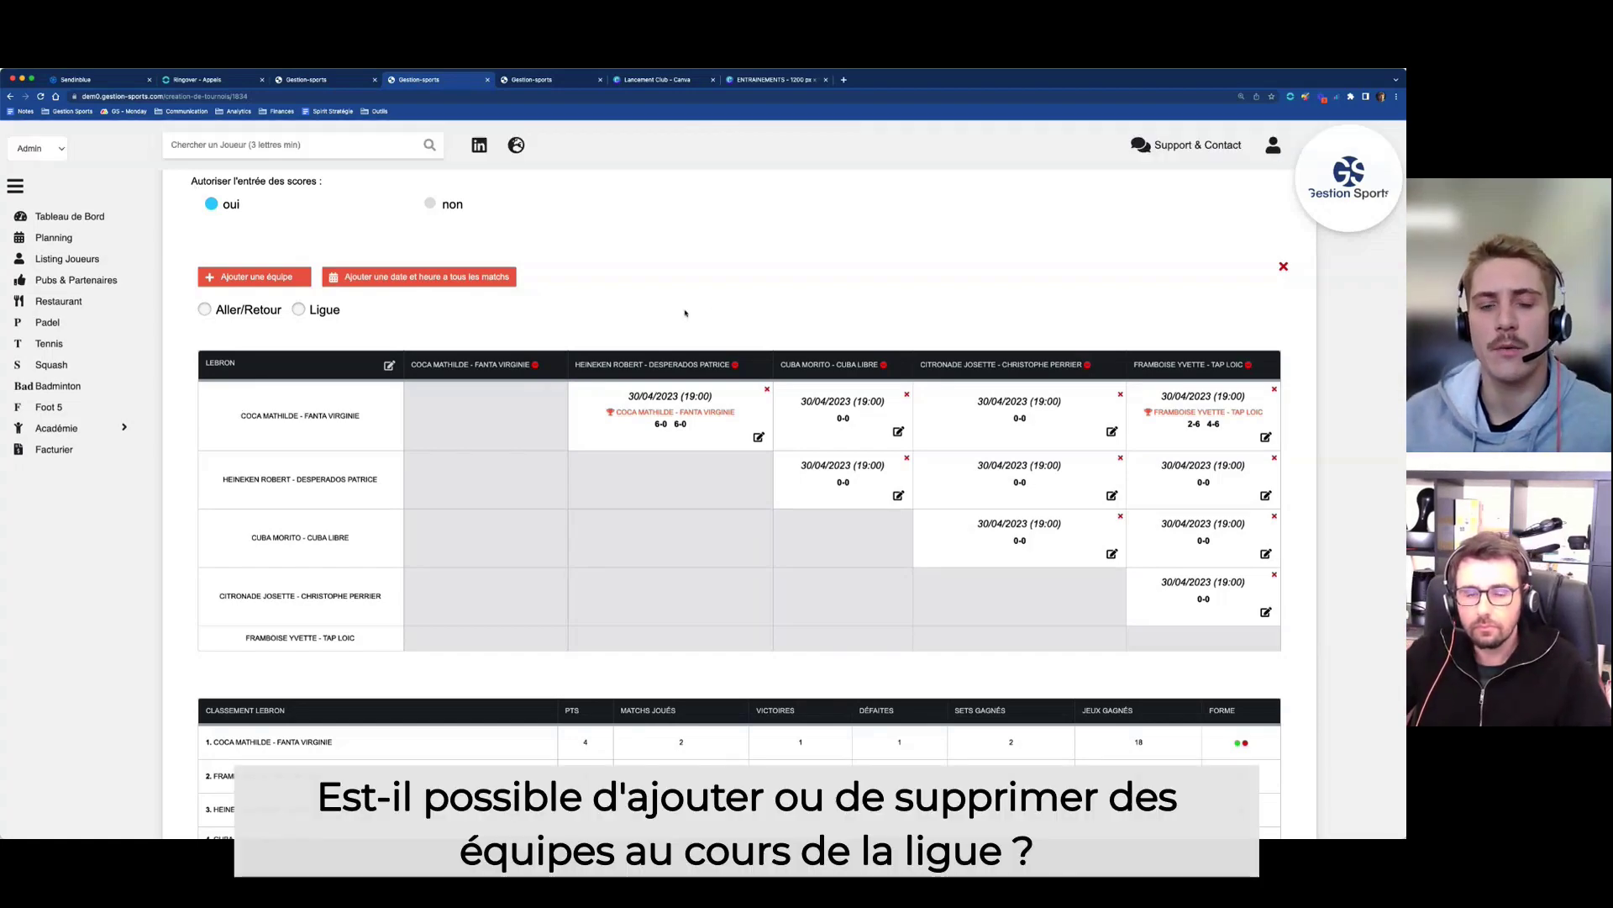
- Review Ligue Padel's display and player options, the LEBRON pool's team and match grid, and the LEBRON ranking
scroll(684, 312, "up", 10)
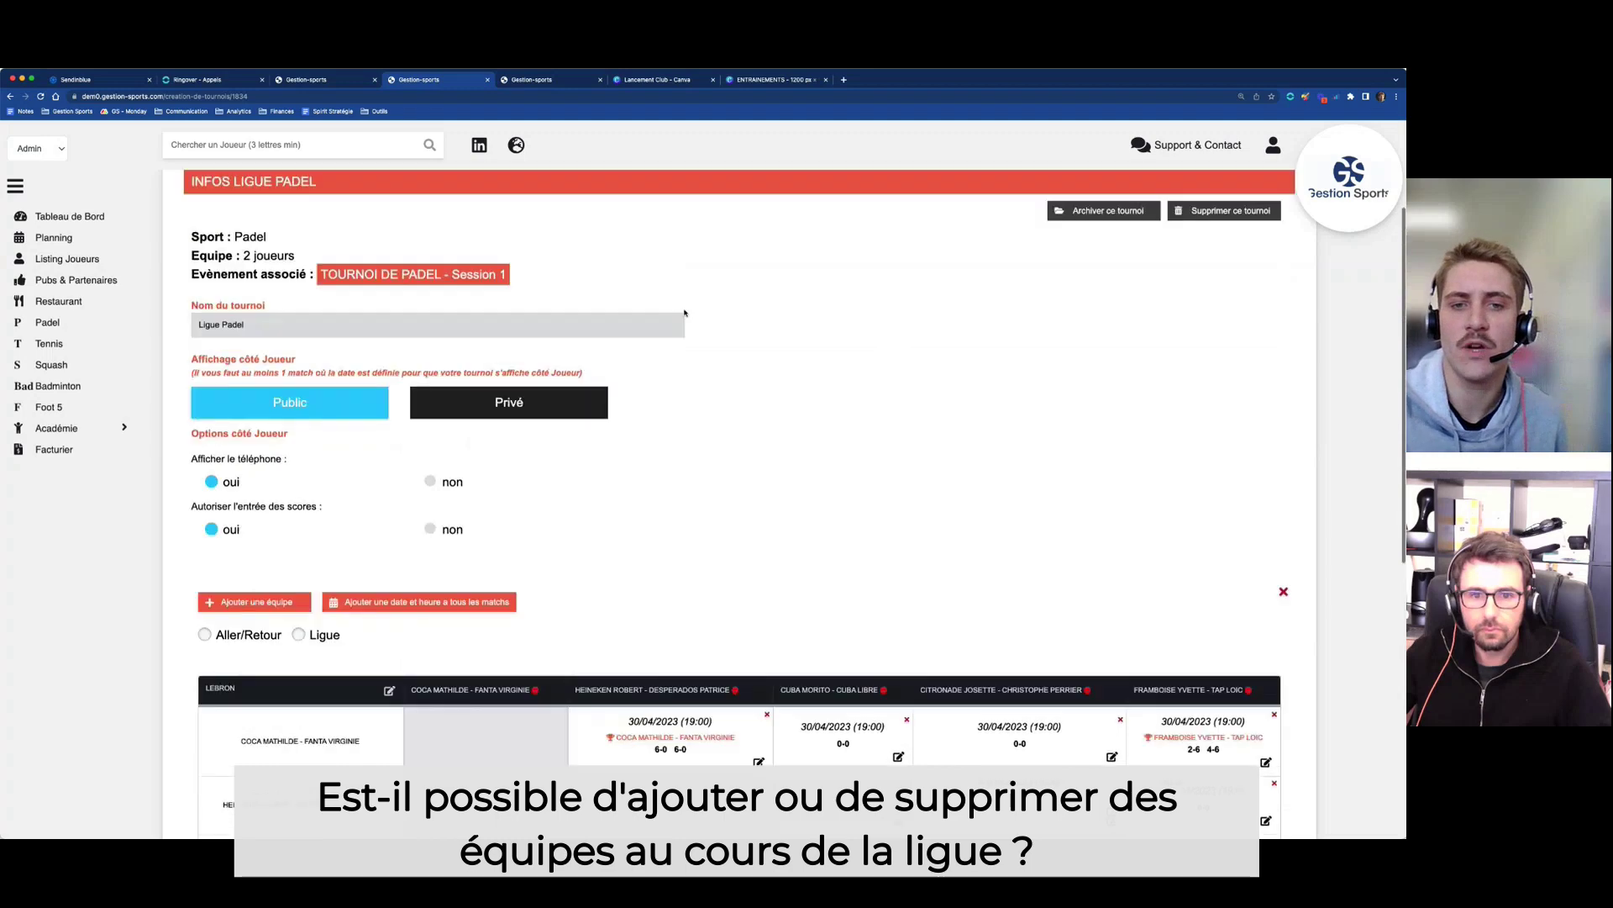
scroll(684, 313, "down", 5)
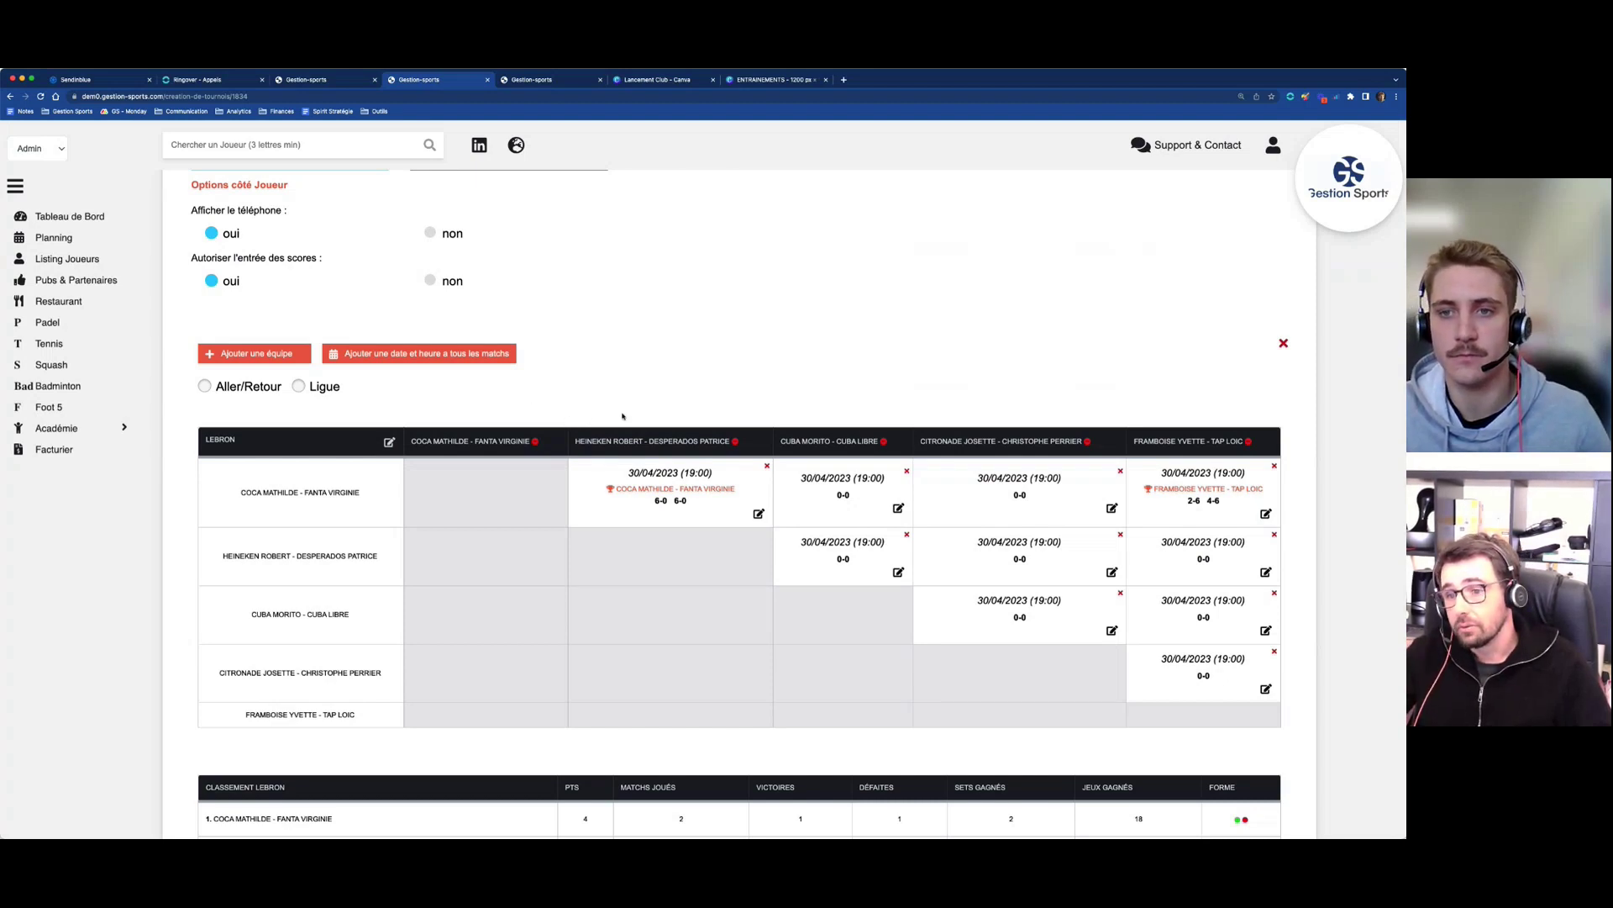
scroll(623, 417, "down", 2)
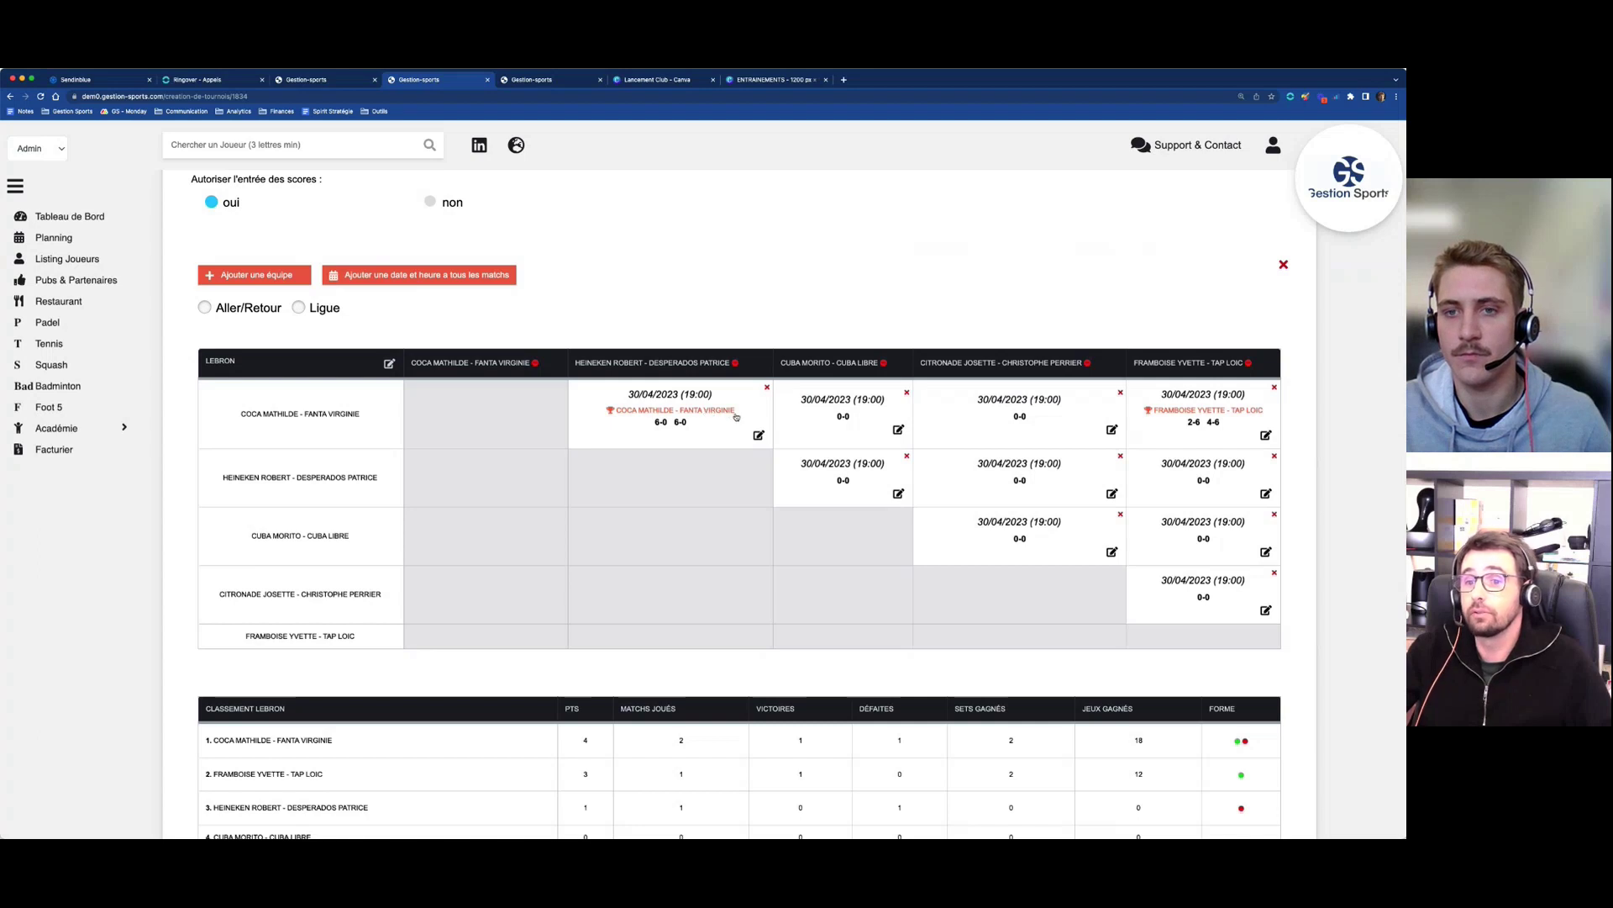
scroll(736, 416, "down", 5)
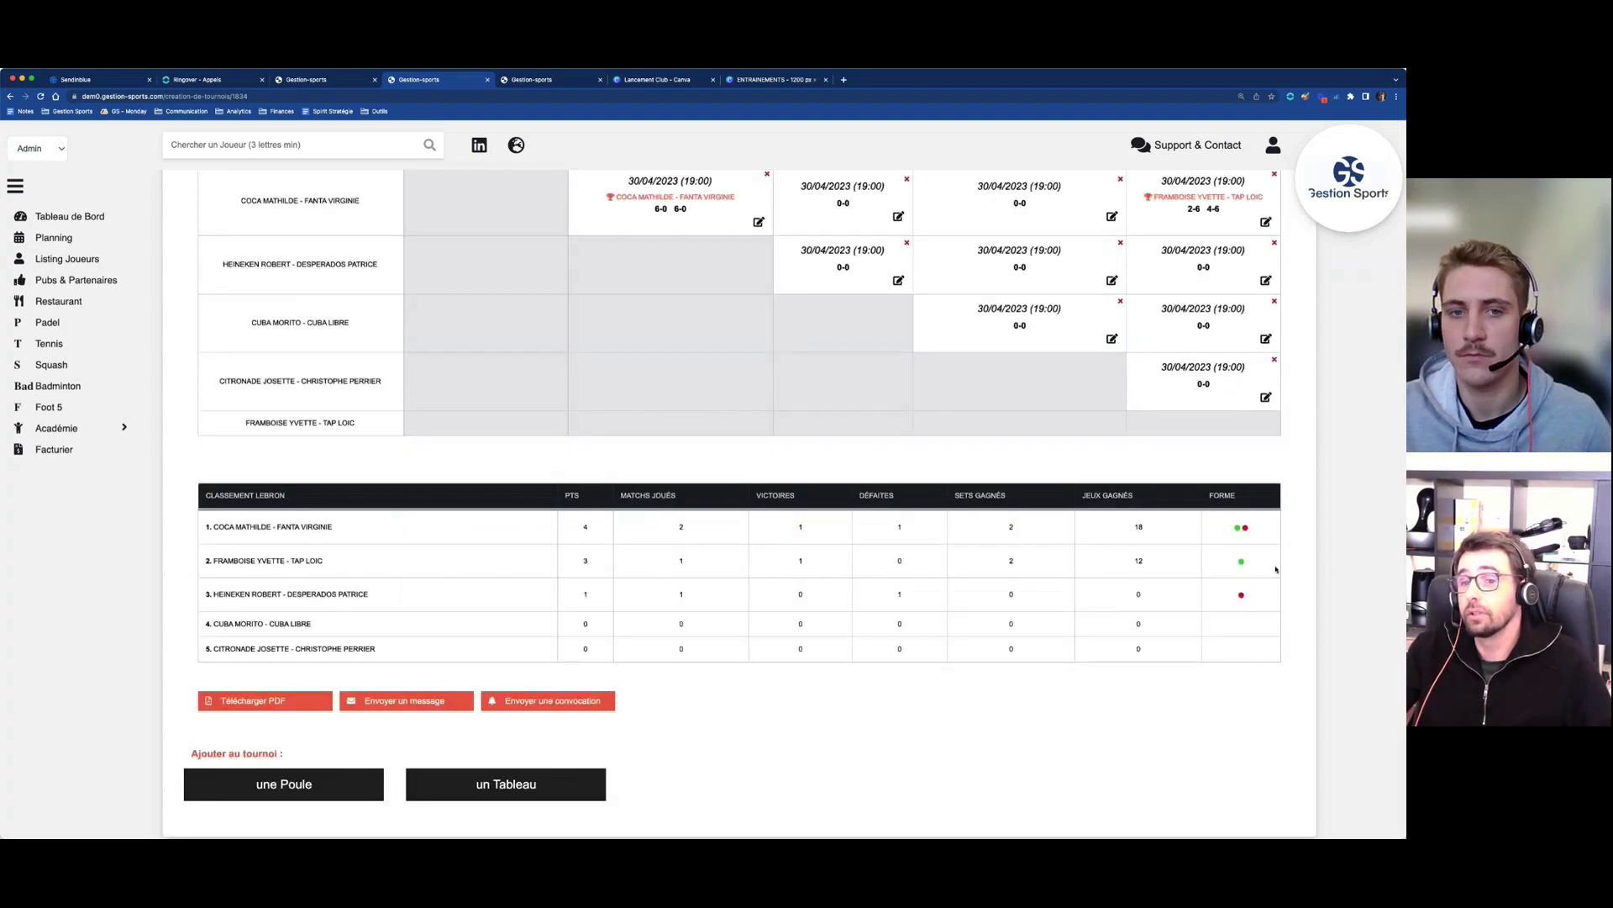
scroll(1275, 573, "up", 6)
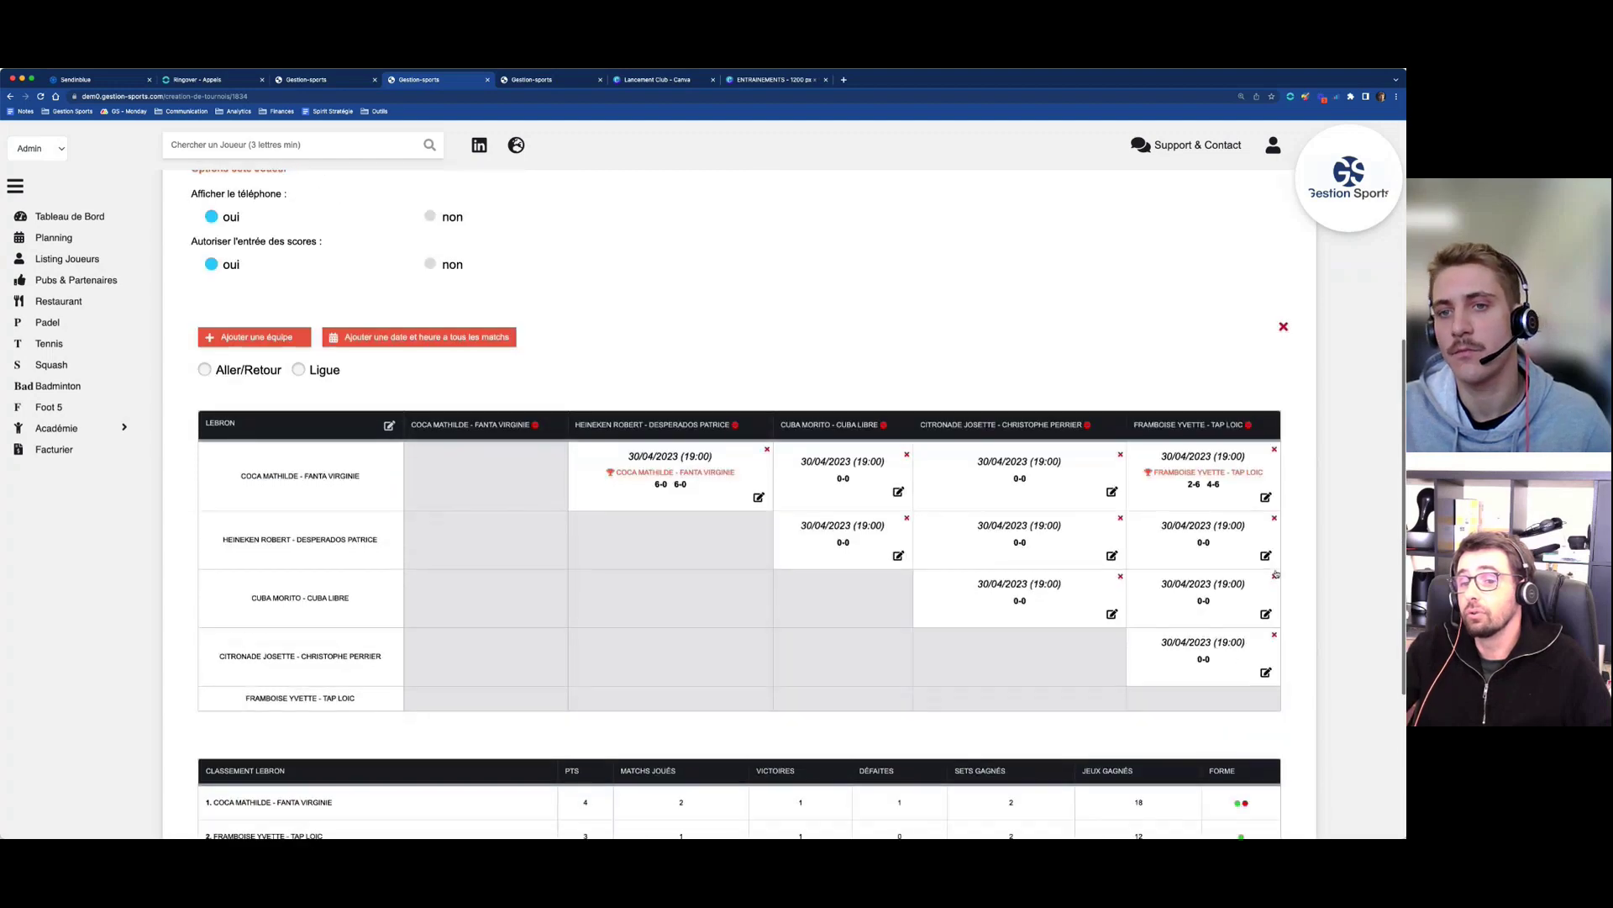
scroll(1275, 573, "down", 2)
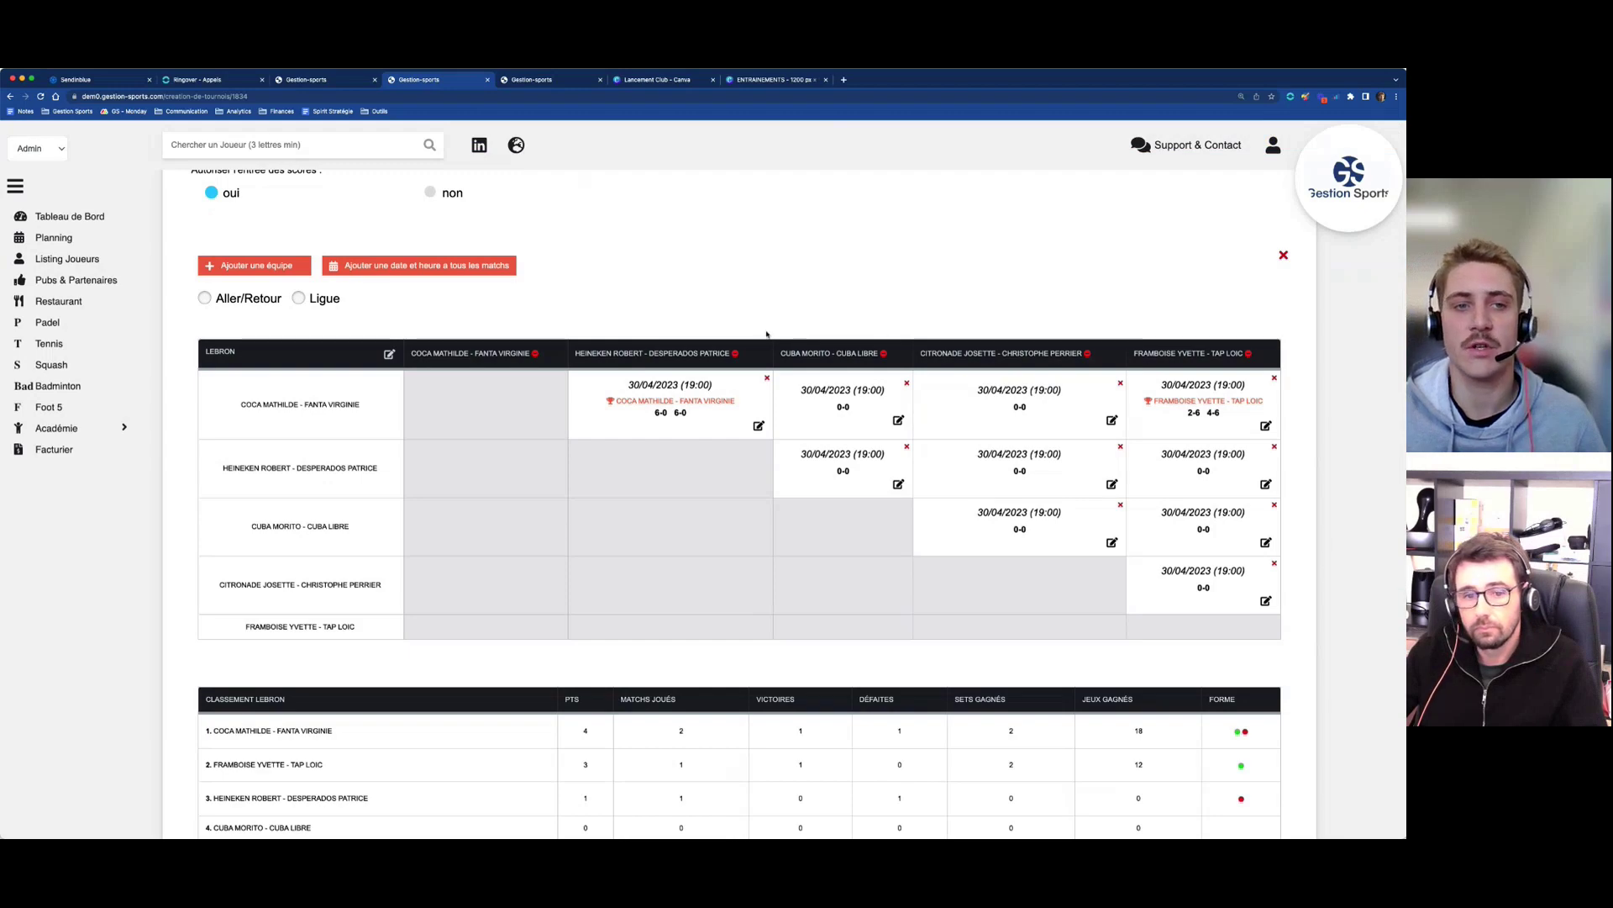
scroll(766, 334, "up", 10)
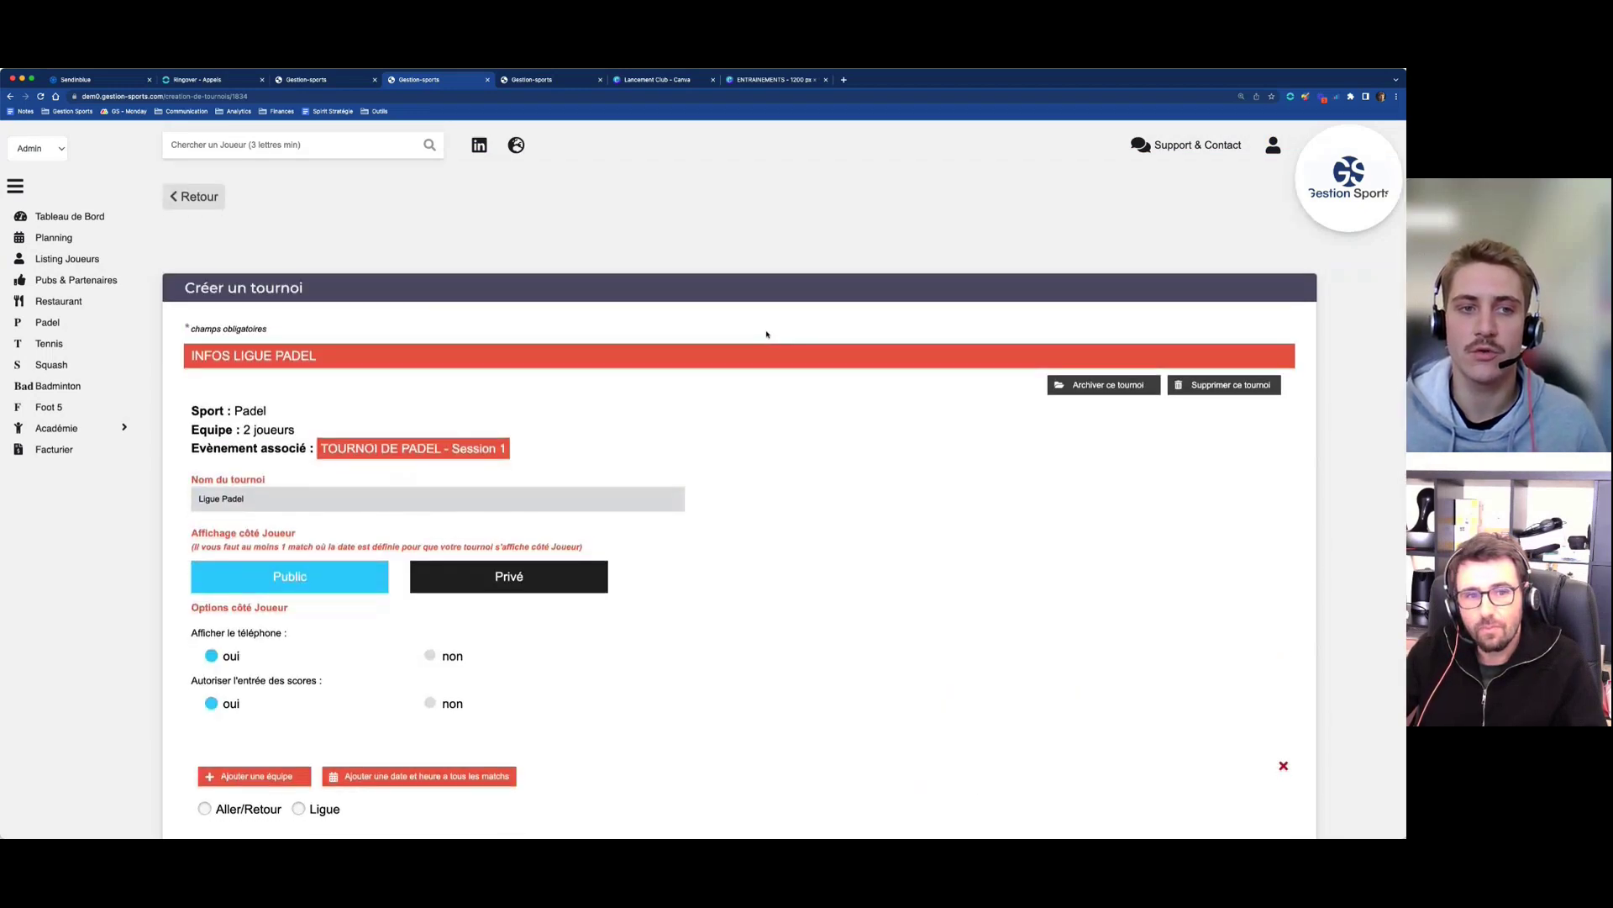
scroll(767, 334, "down", 1)
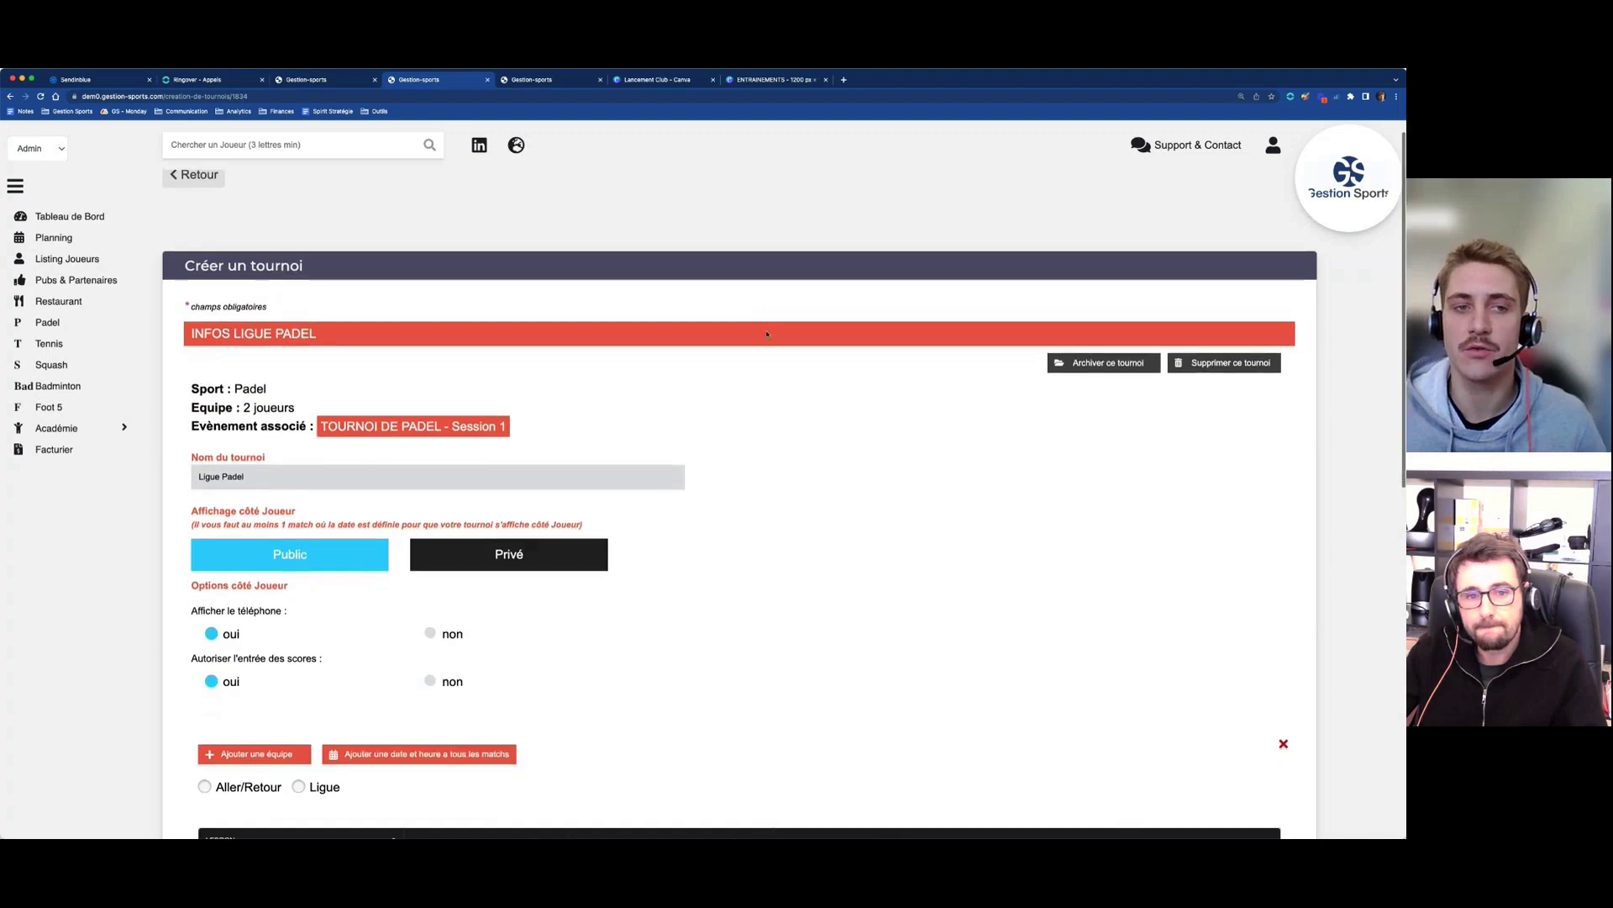
scroll(766, 334, "up", 1)
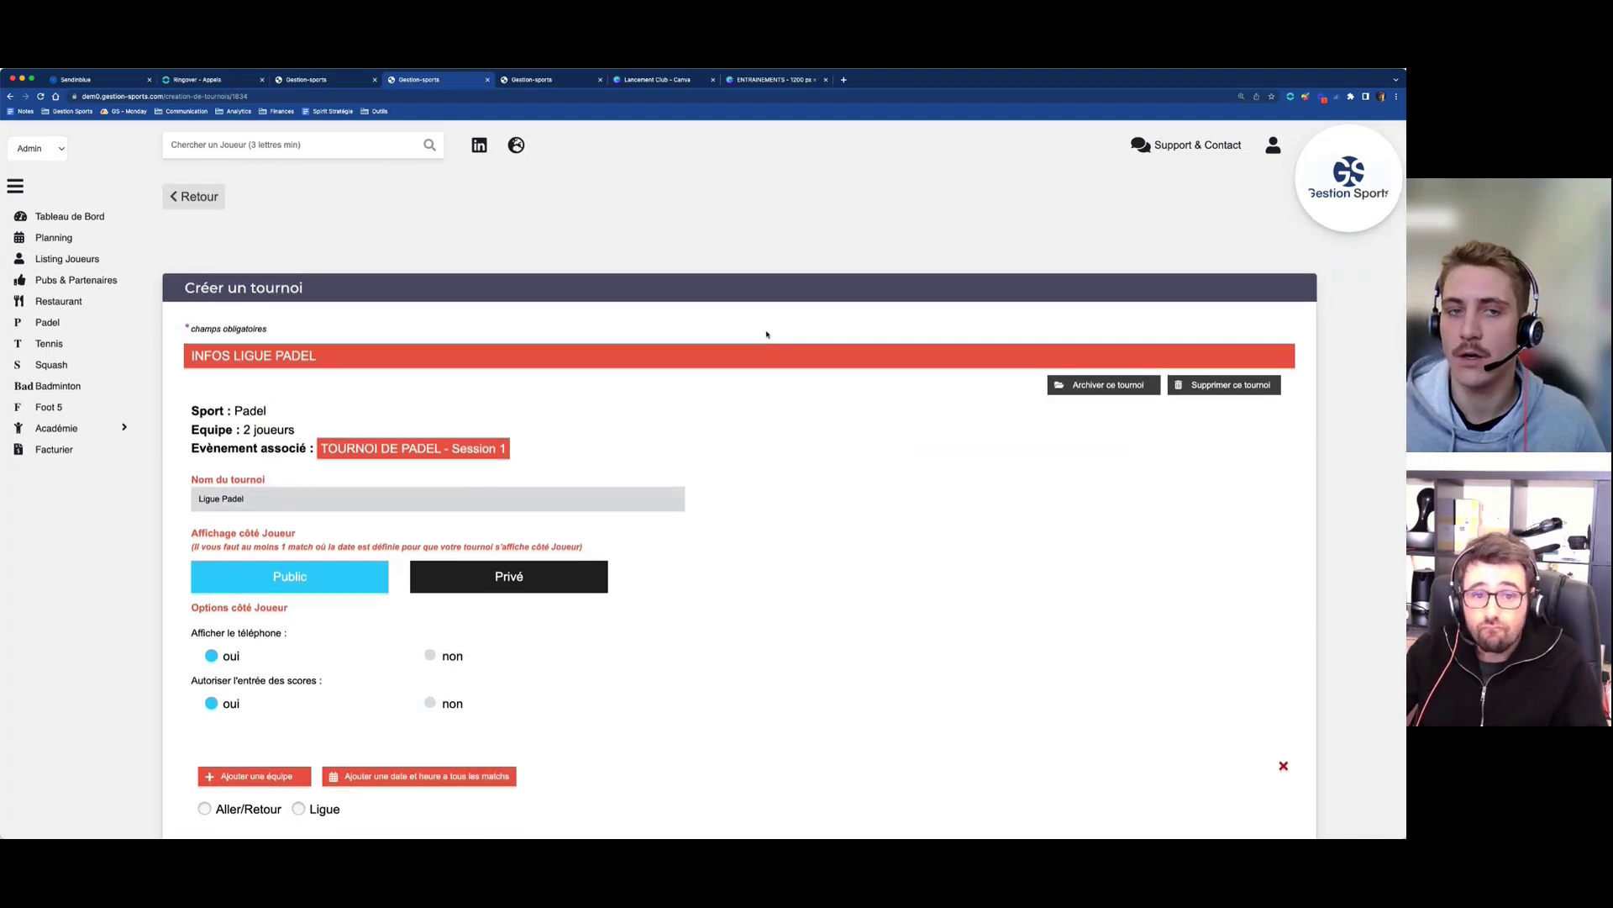
scroll(766, 334, "down", 5)
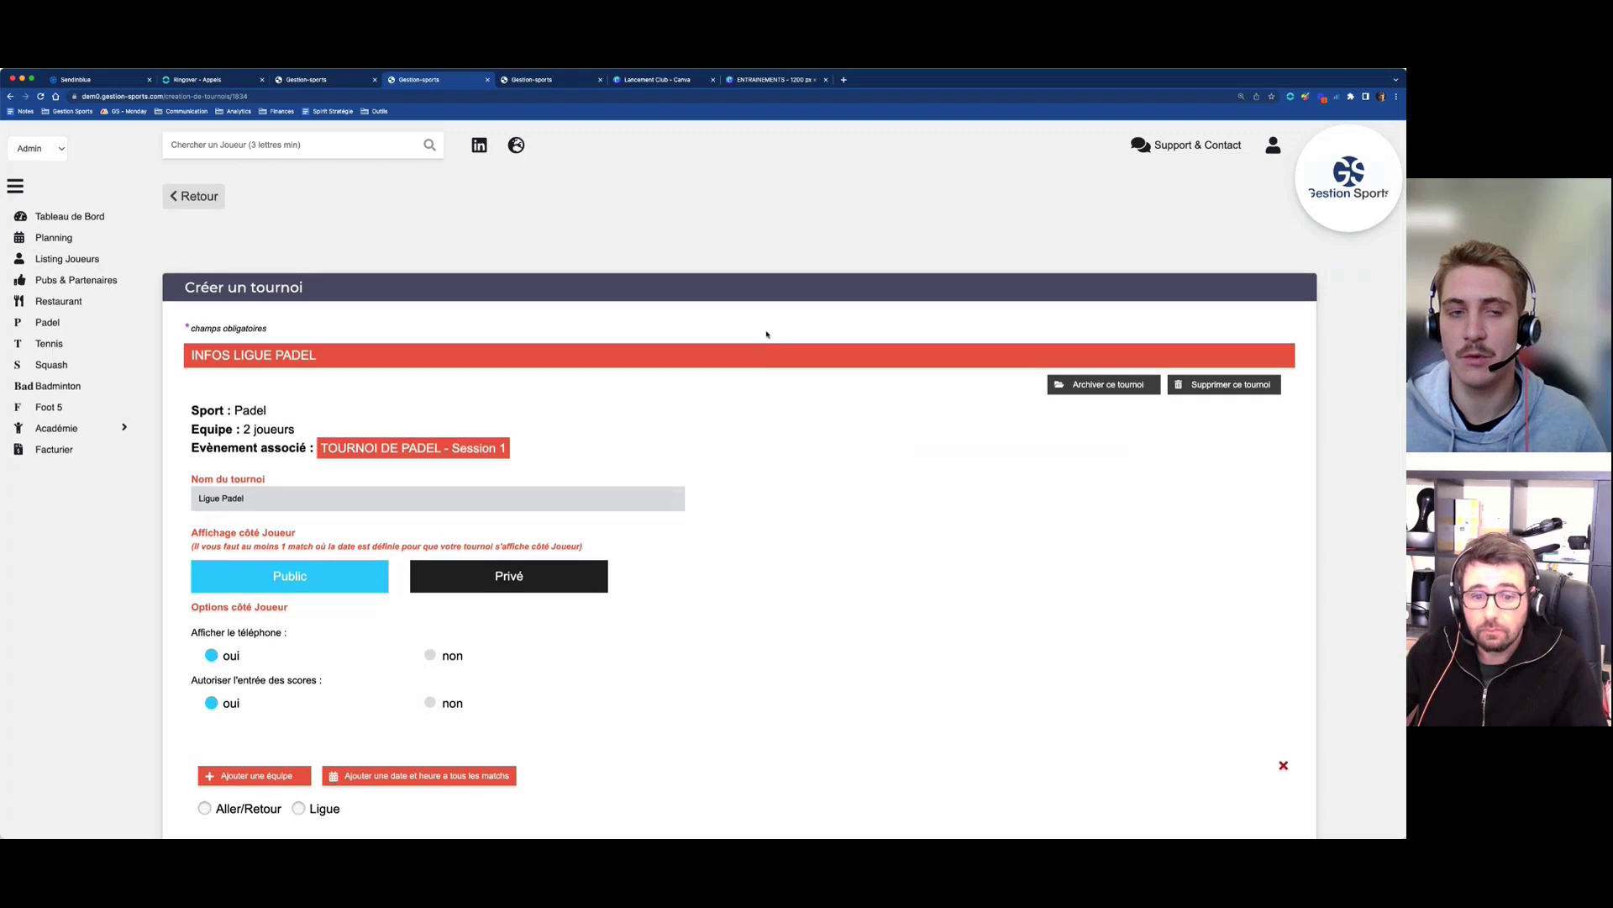
scroll(766, 335, "up", 5)
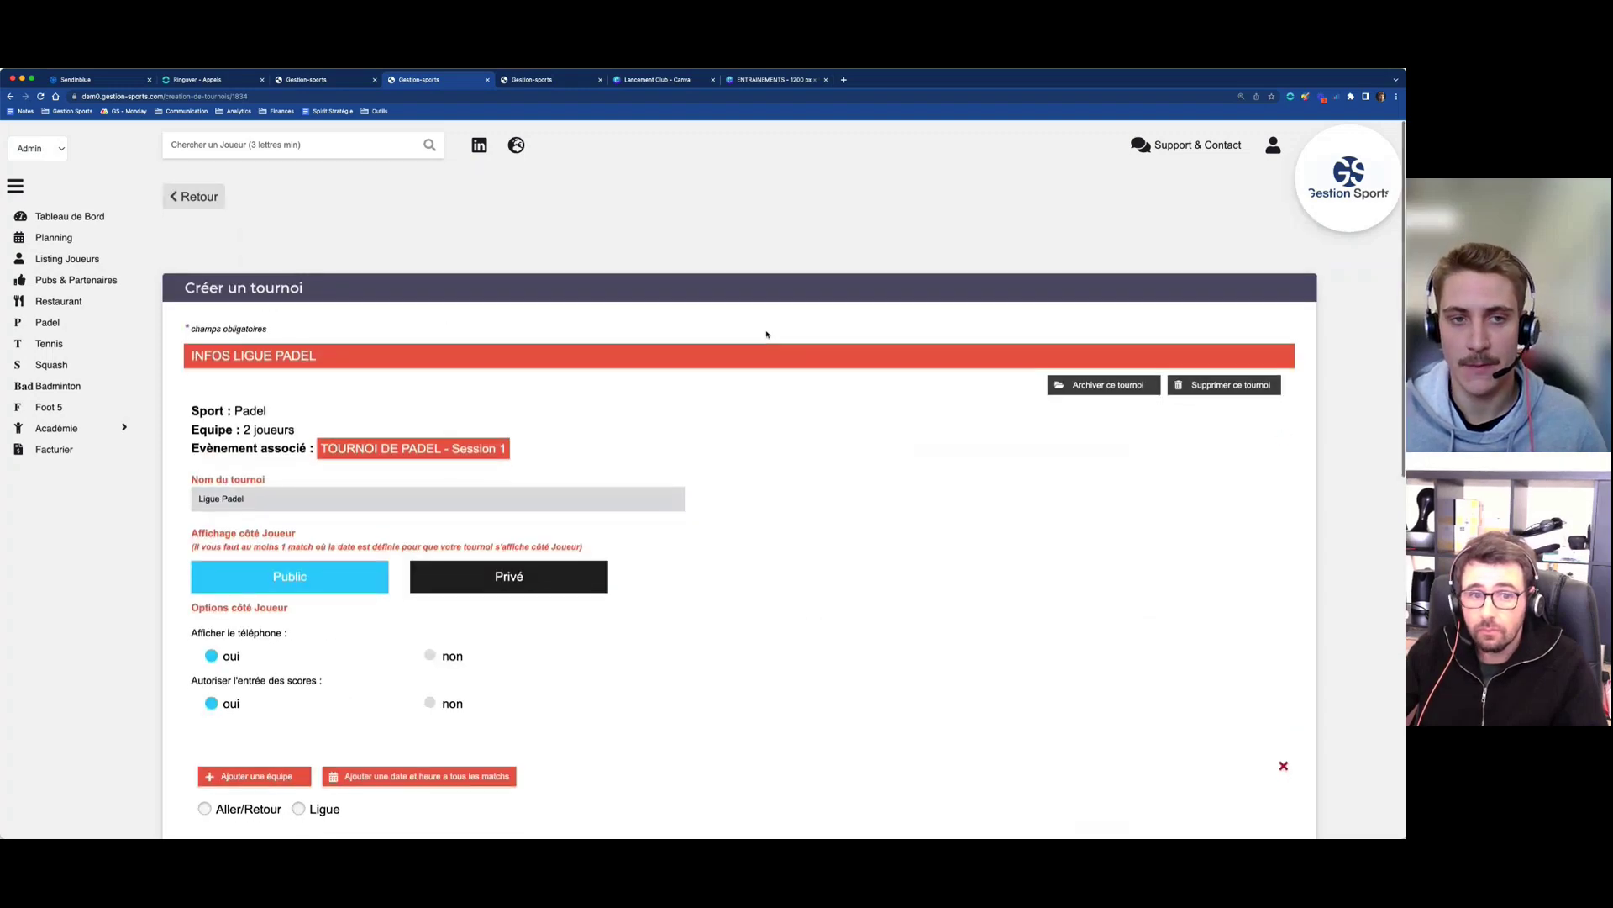
scroll(719, 361, "down", 8)
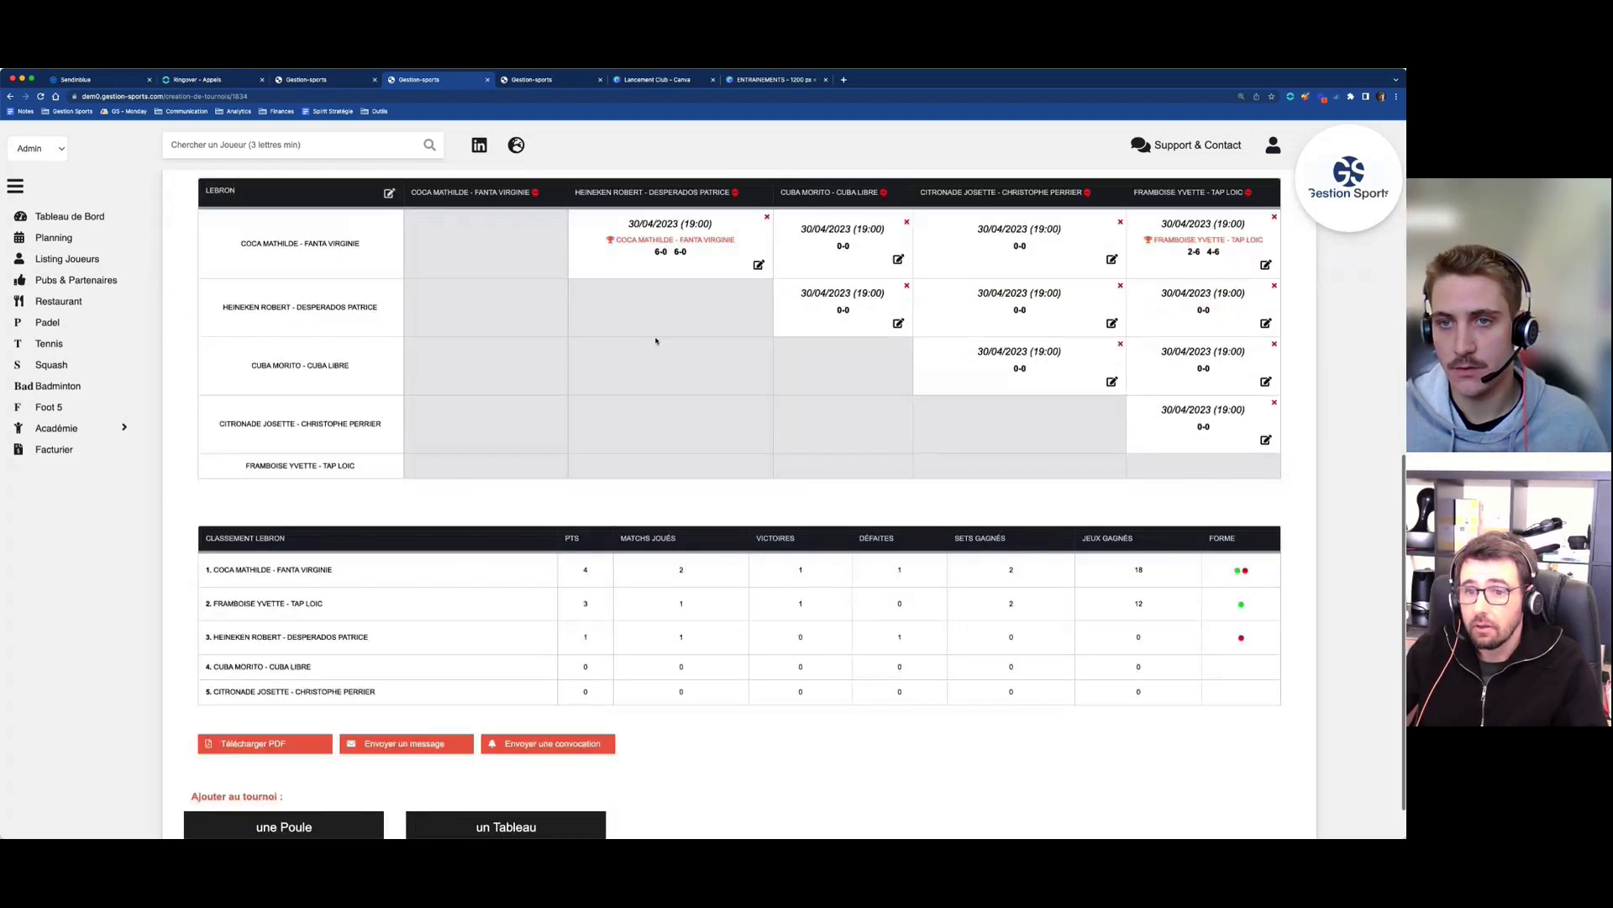
scroll(785, 366, "up", 2)
scroll(785, 367, "up", 2)
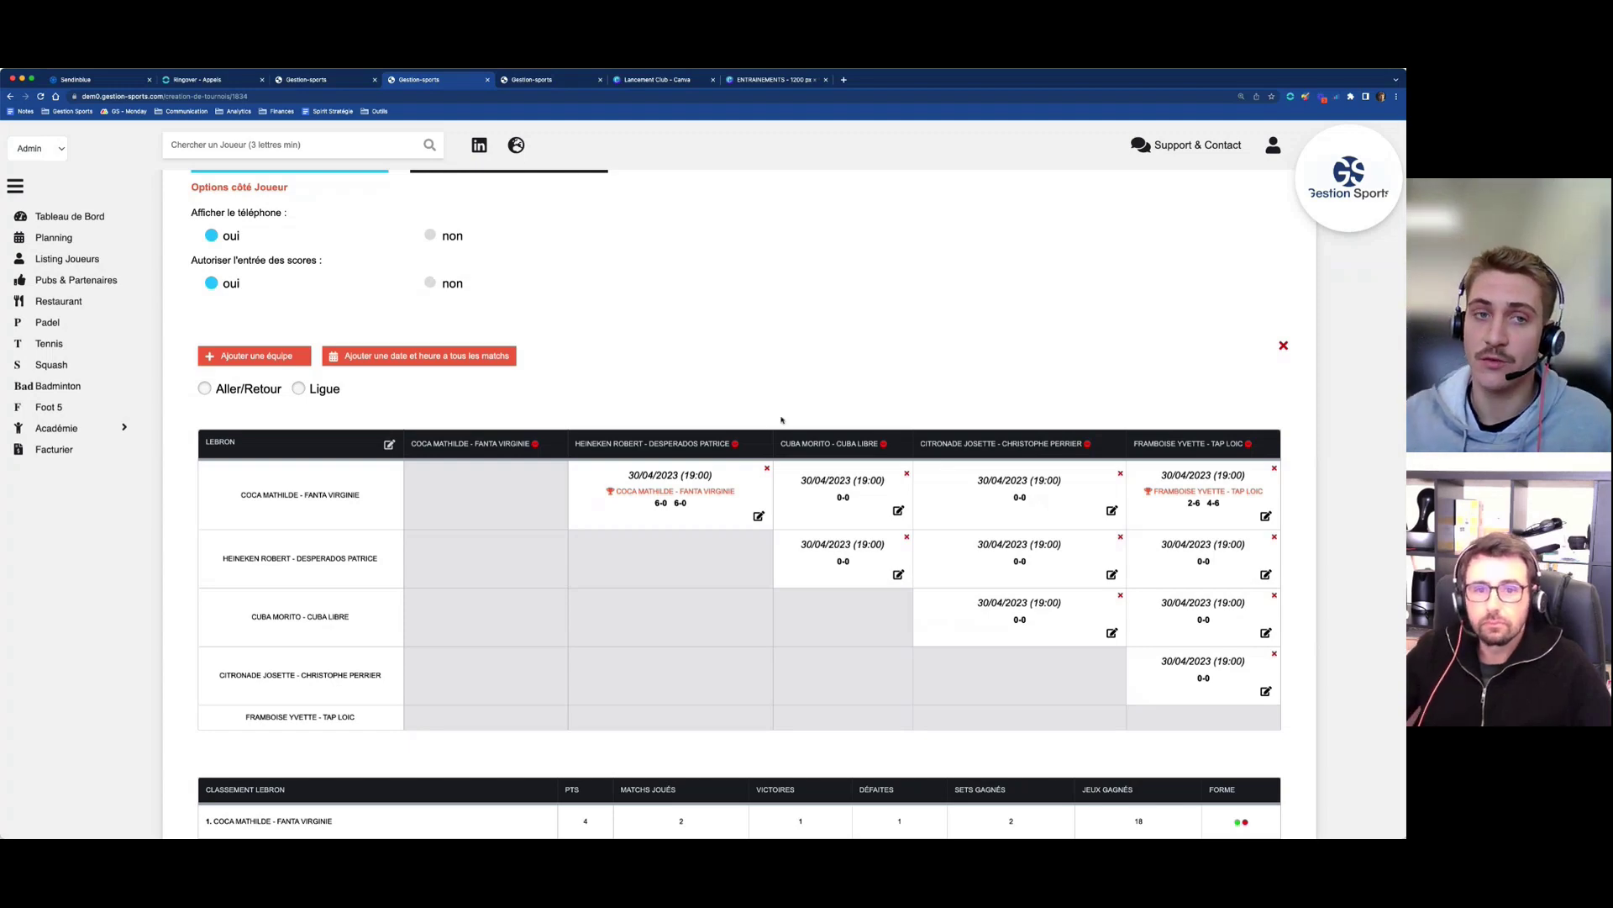
- Return to the padel events list and open the Gestion Sports support and contact site
scroll(780, 419, "up", 5)
left_click(46, 323)
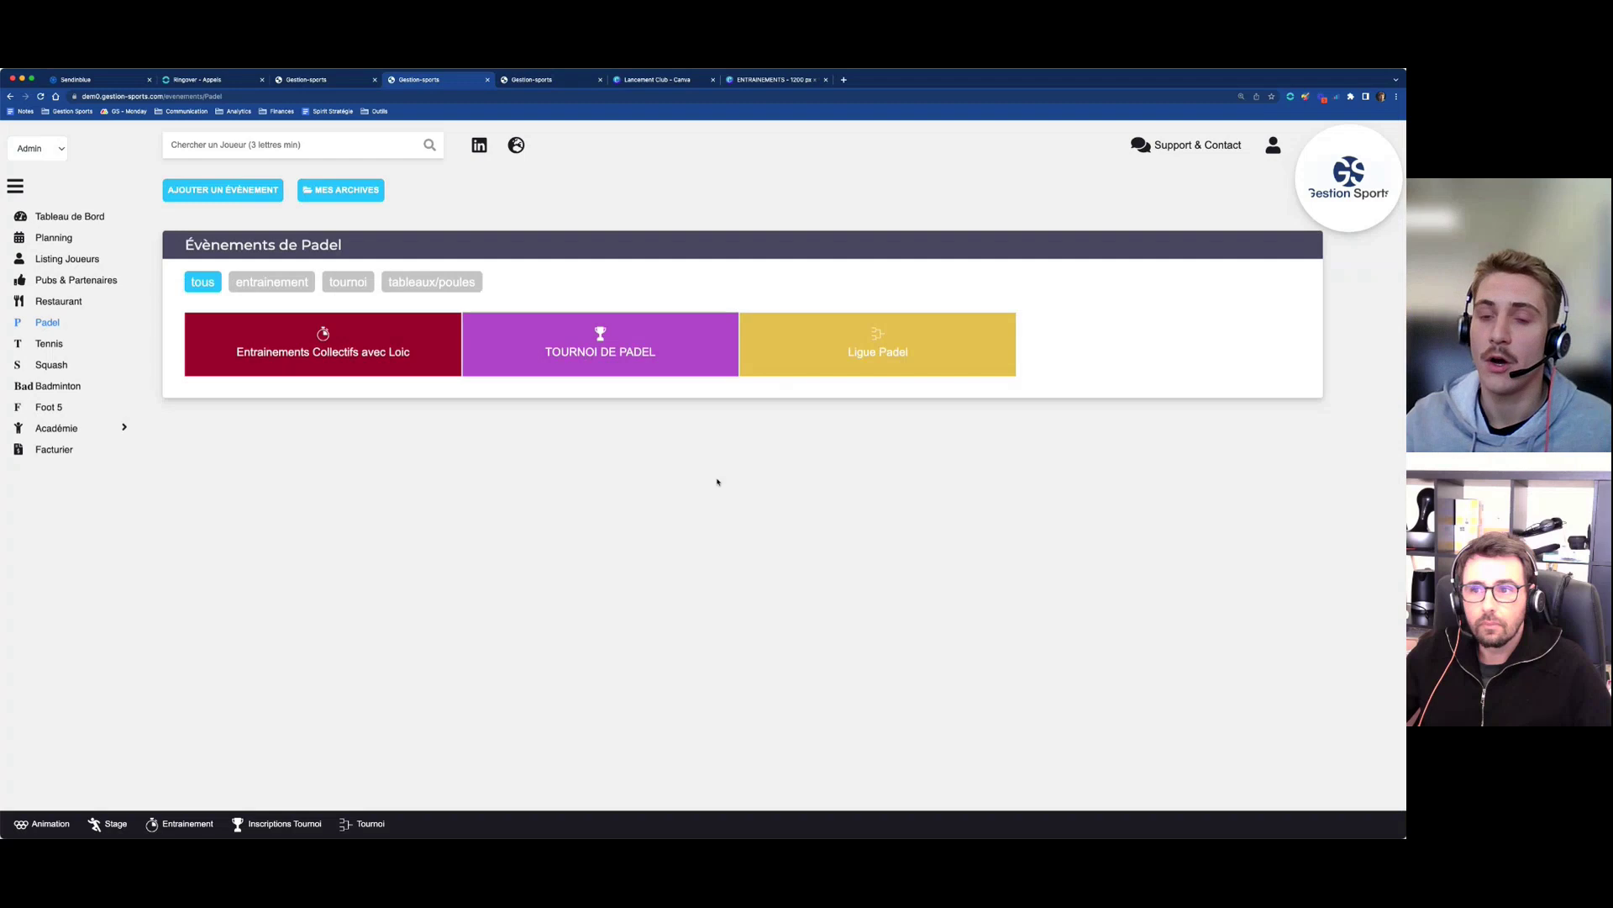
left_click(1191, 146)
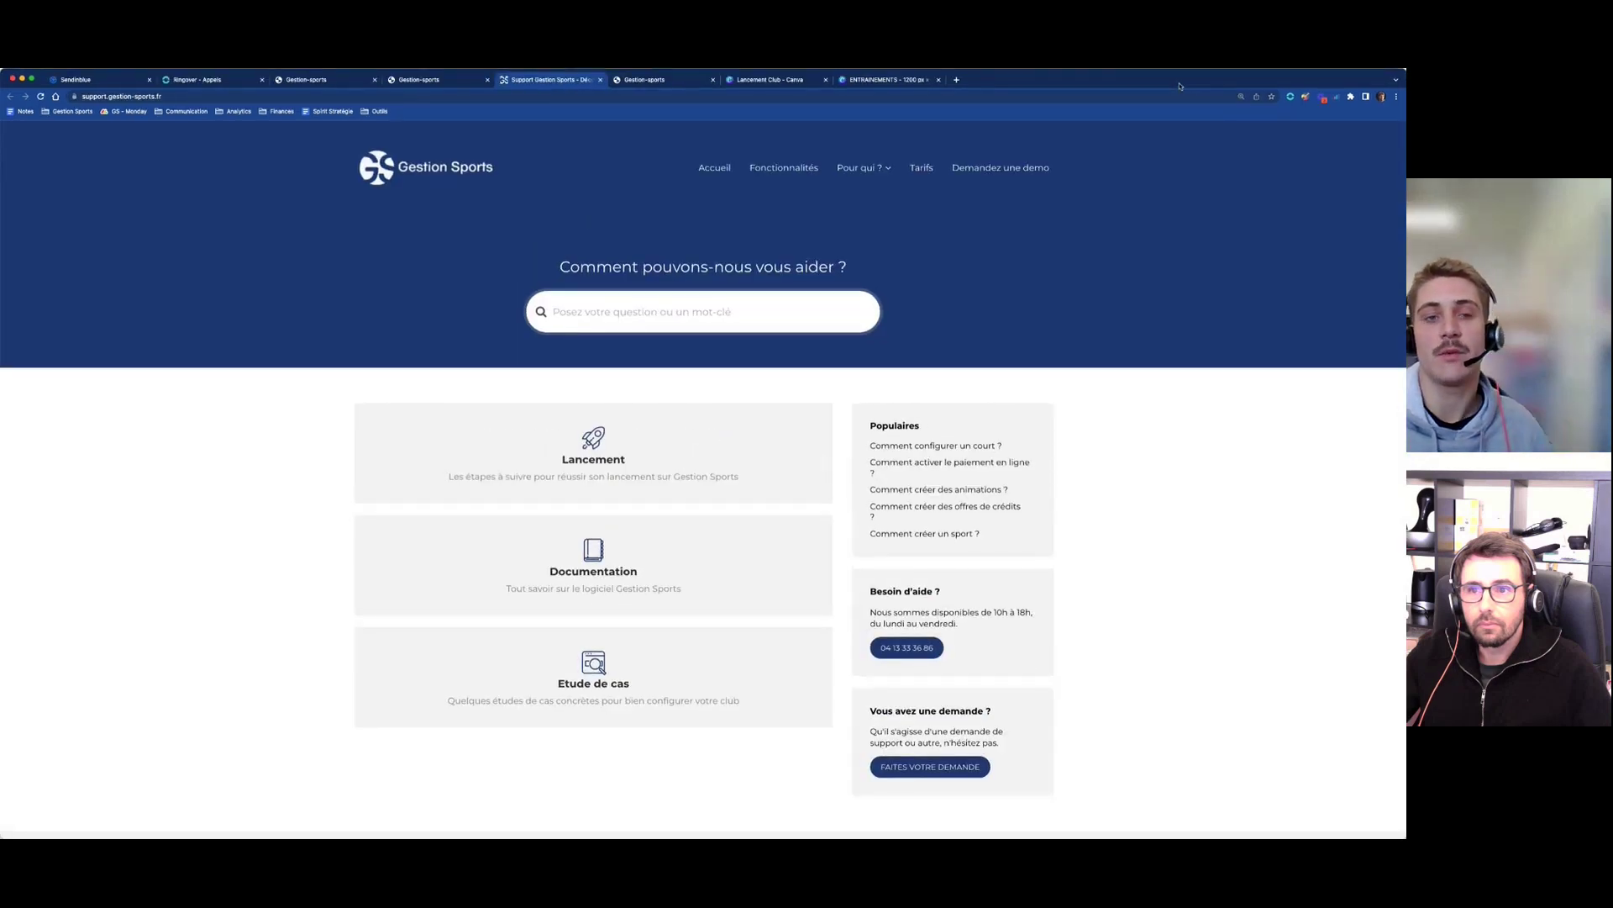
- Close the ENTRAINEMENTS and Lancement Club Canva pages and return to the padel events list
left_click(939, 79)
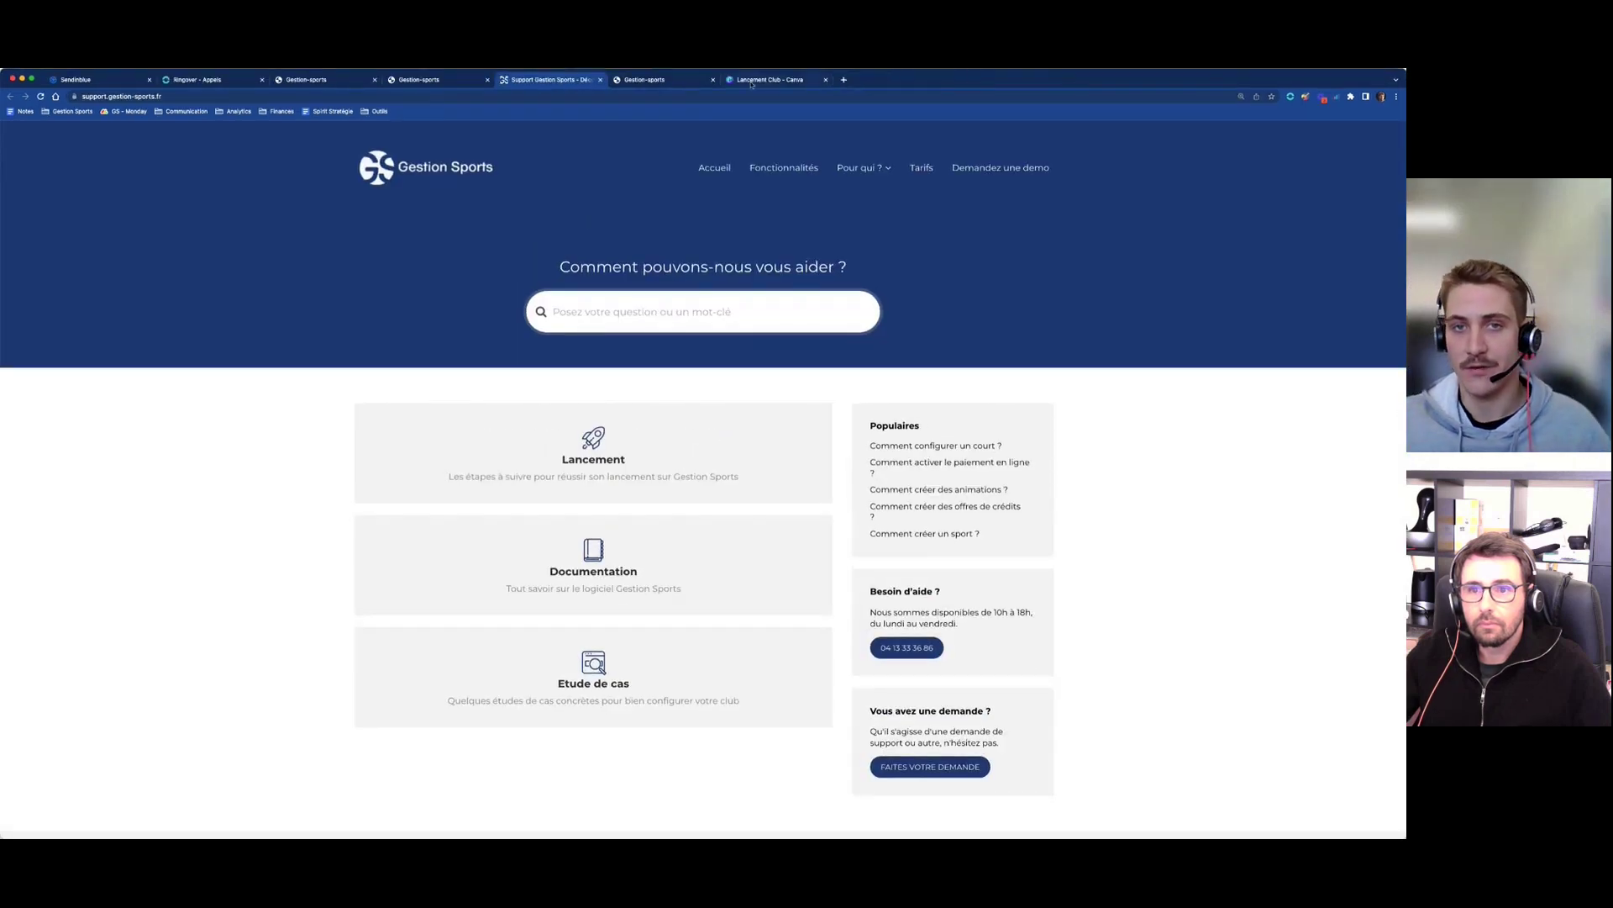
left_click(826, 79)
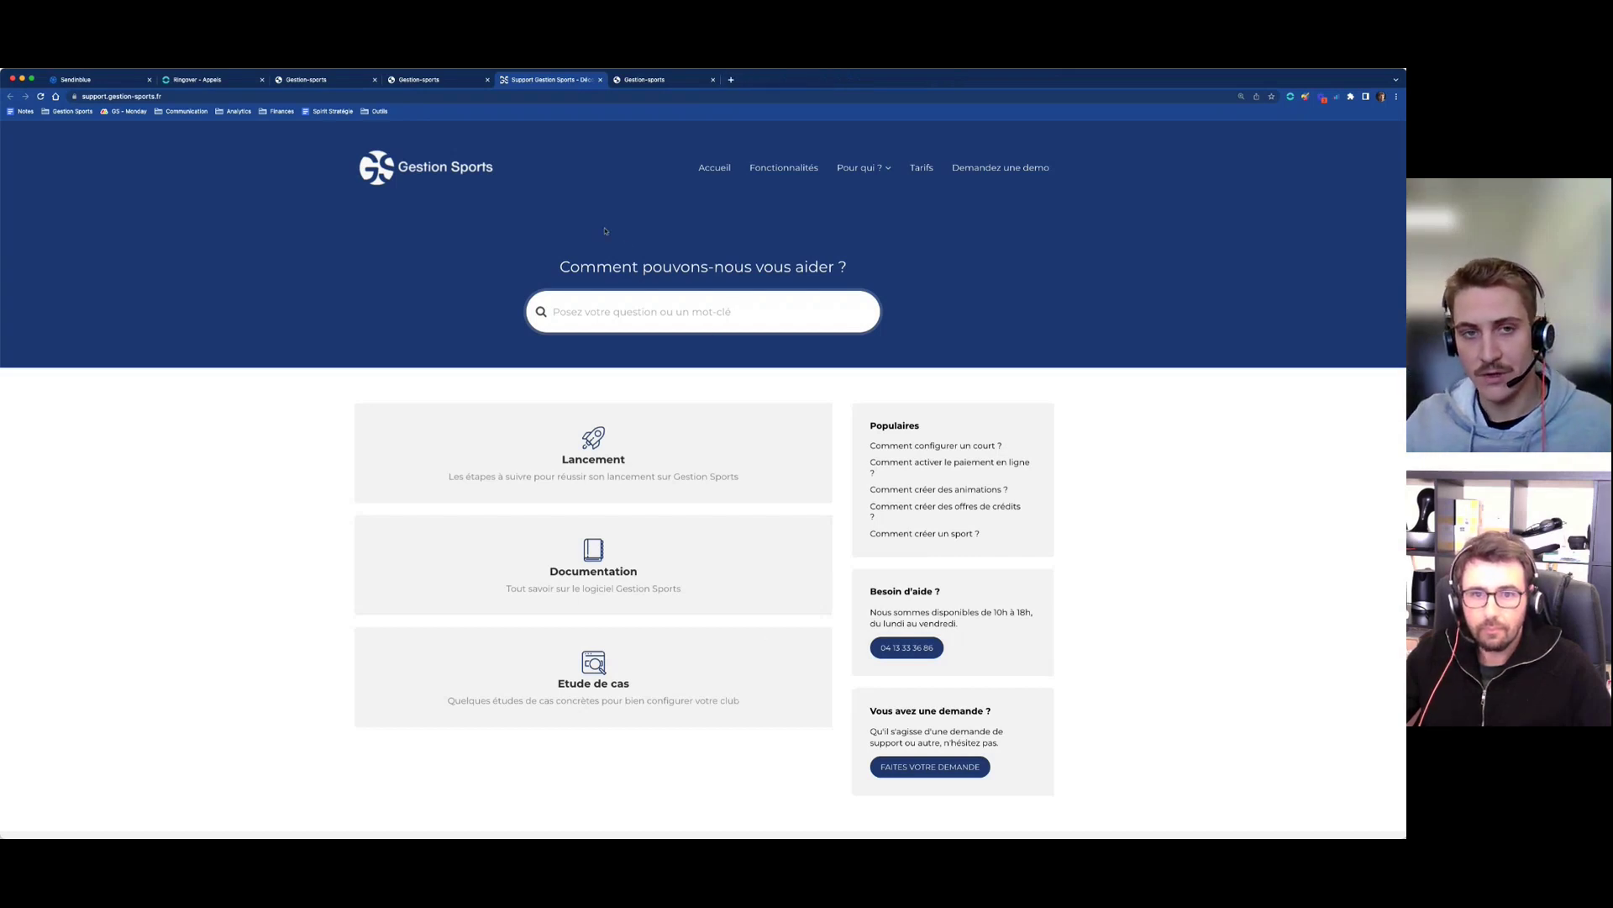
left_click(446, 79)
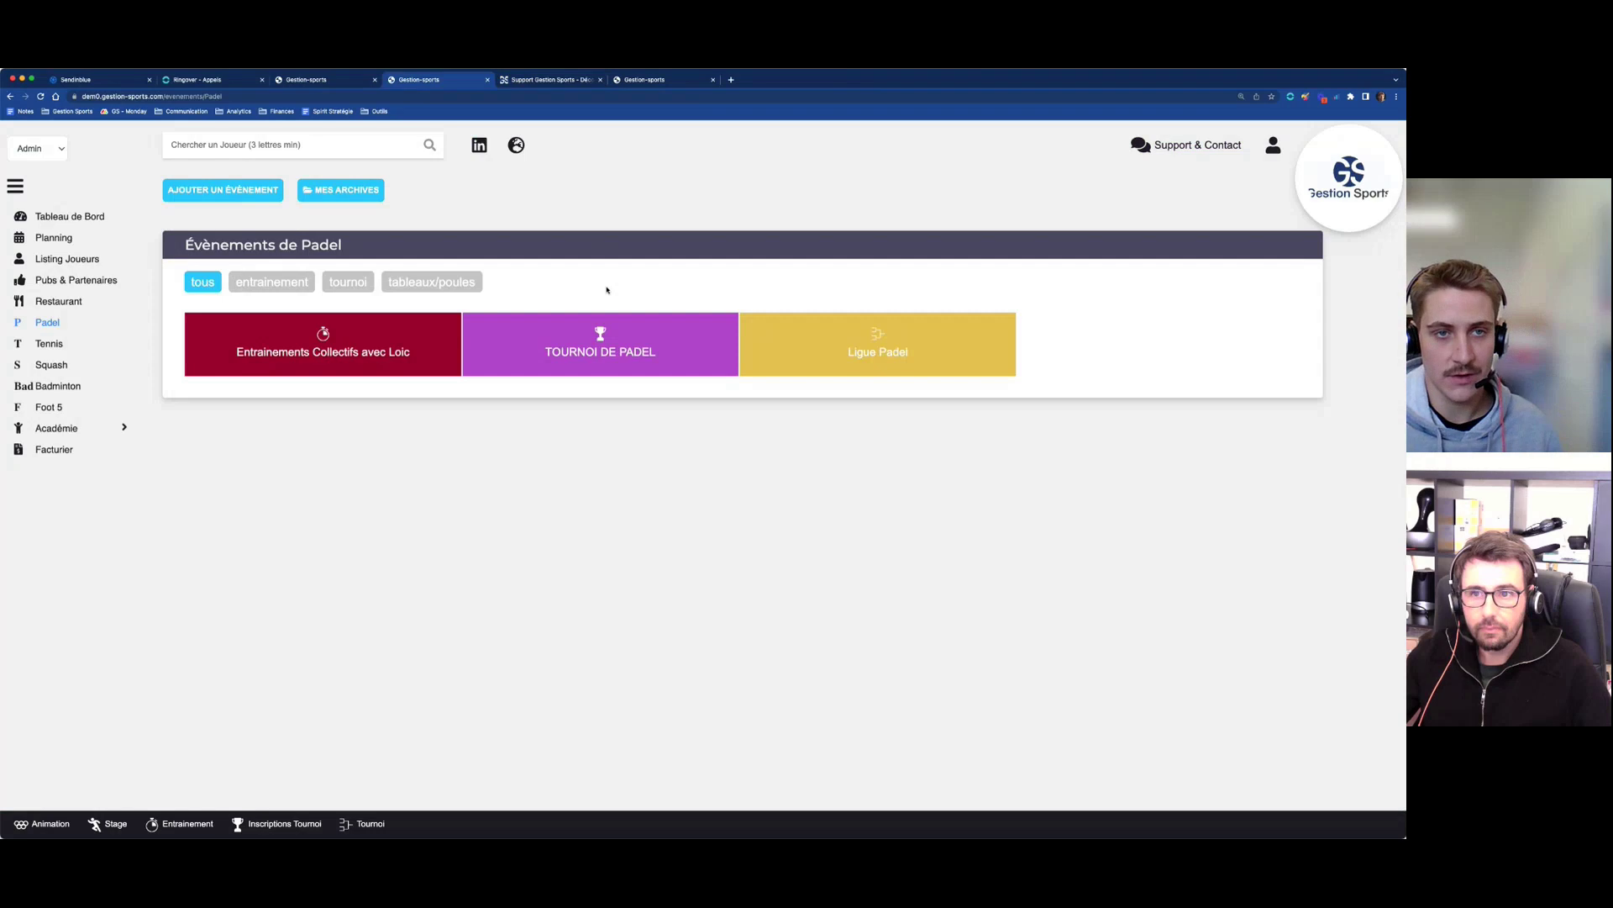